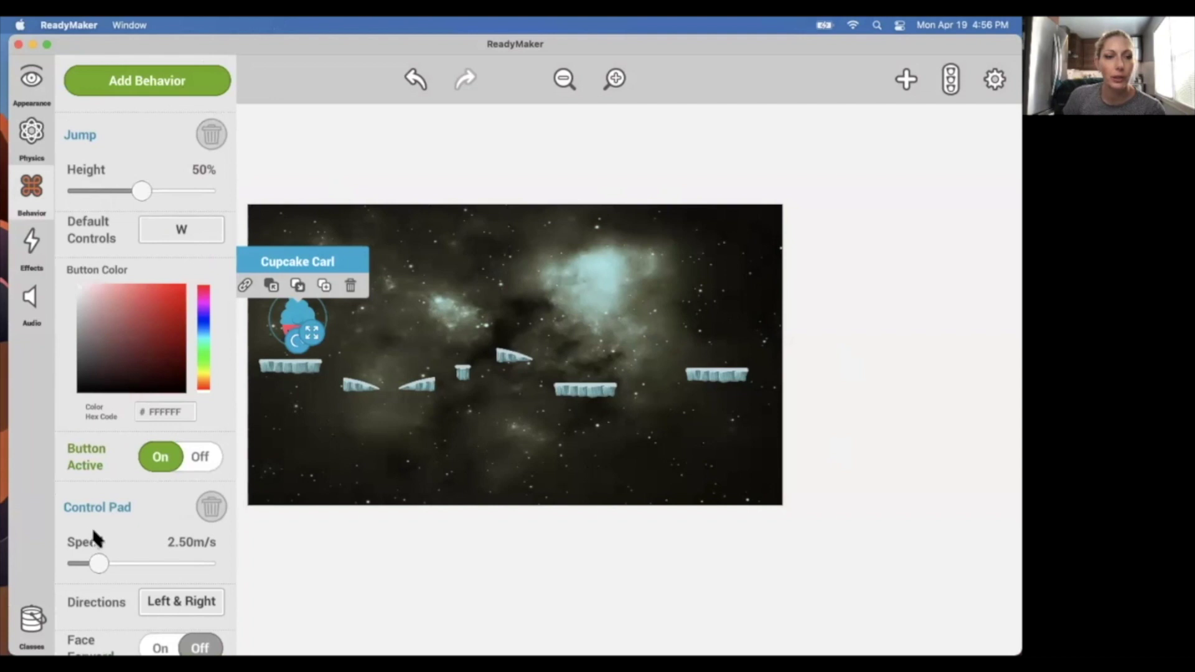
# - Review Cupcake Carl's physics settings and the scene's existing event rule
pyautogui.click(33, 130)
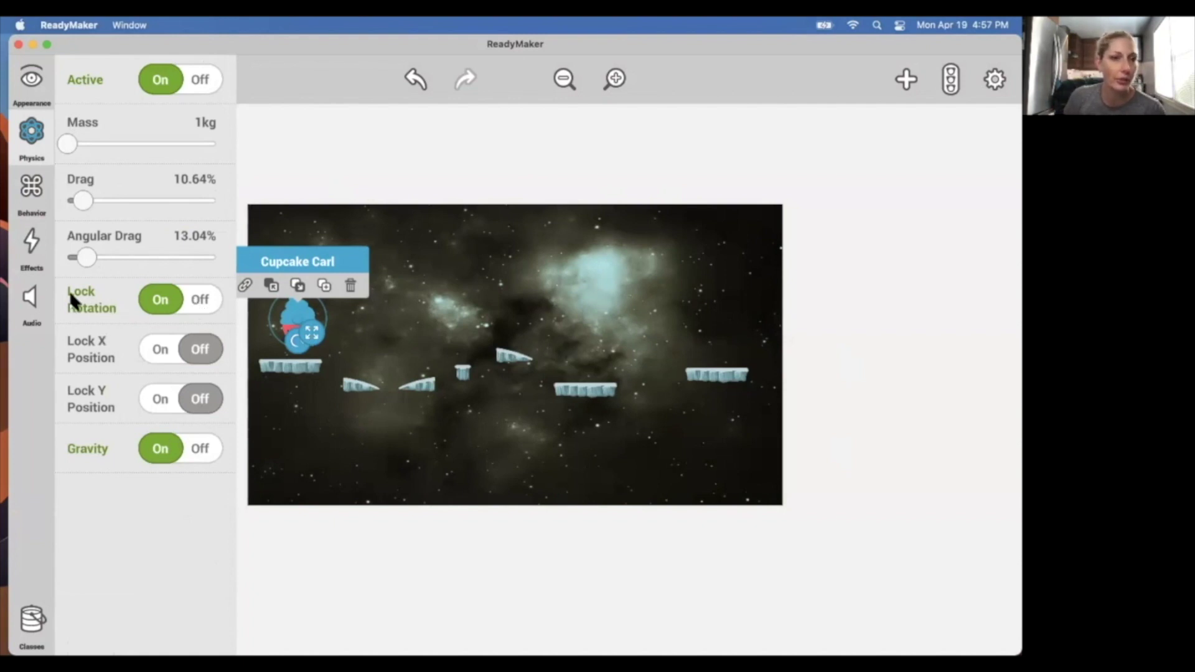
pyautogui.click(446, 229)
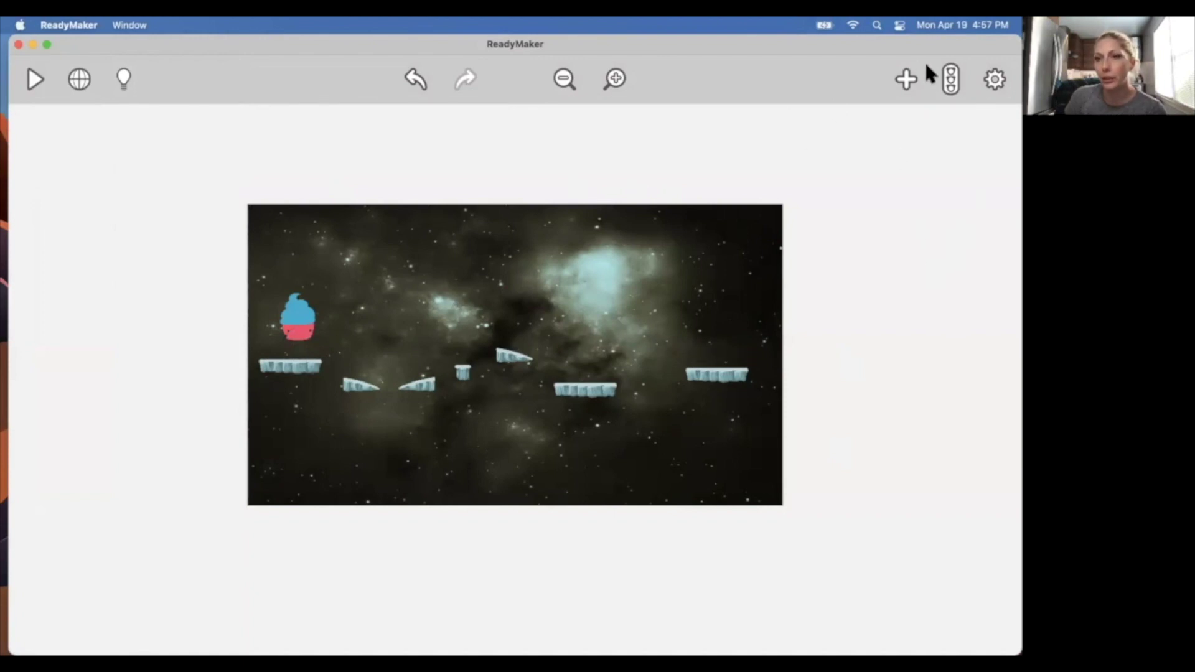
pyautogui.click(950, 79)
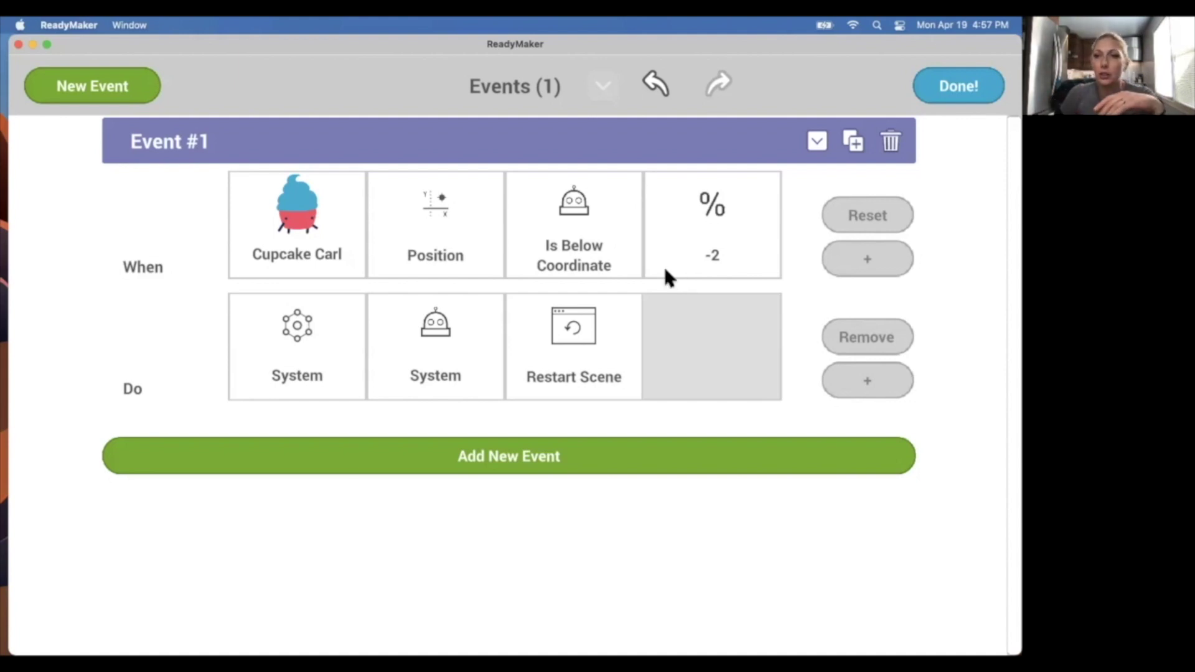
pyautogui.click(959, 87)
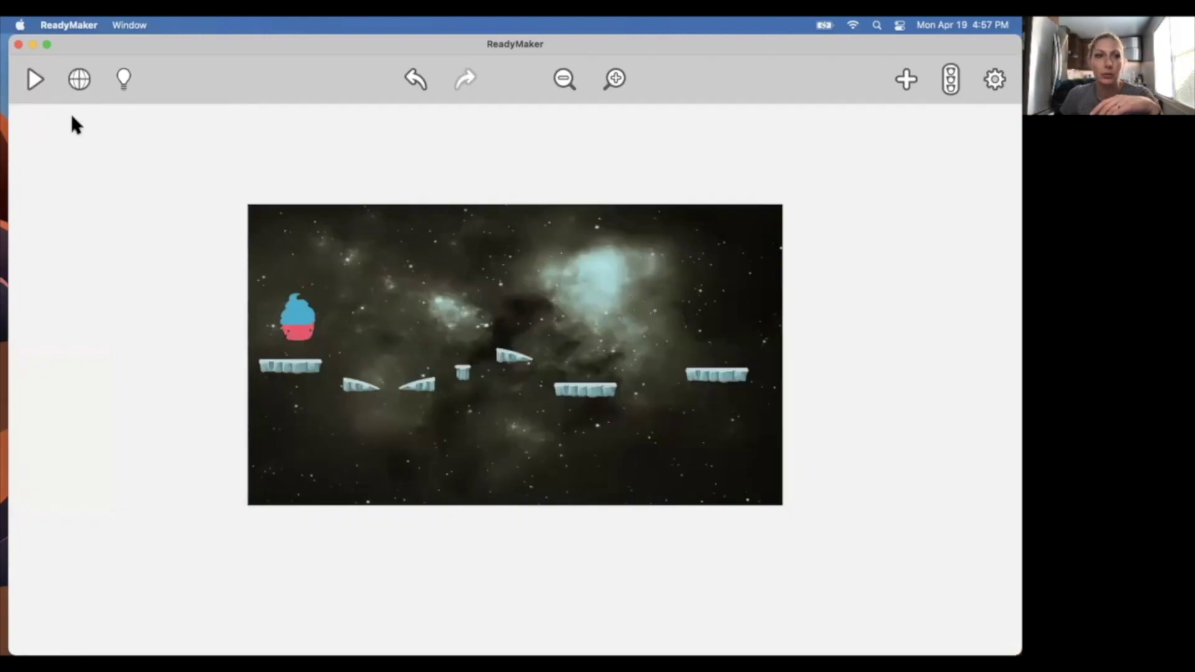
# - Test-play the scene by moving Cupcake Carl right and jumping across the ice platforms, and exit the preview
pyautogui.click(37, 79)
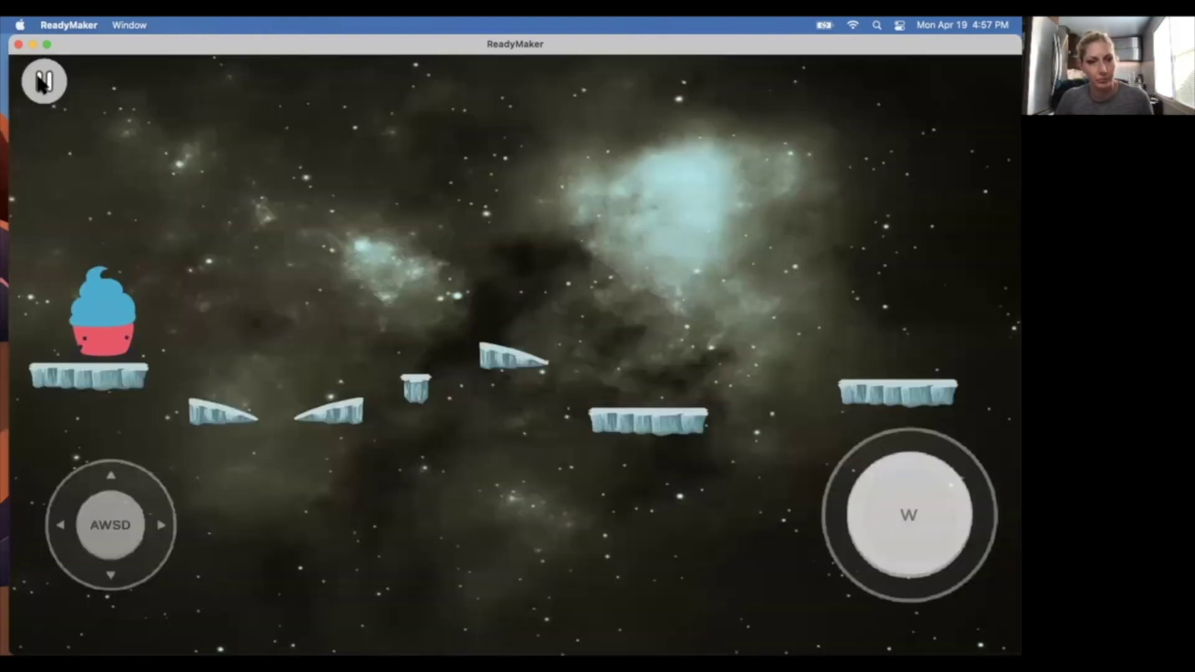
pyautogui.press('d')
pyautogui.press('w')
pyautogui.press('w')
pyautogui.press('w')
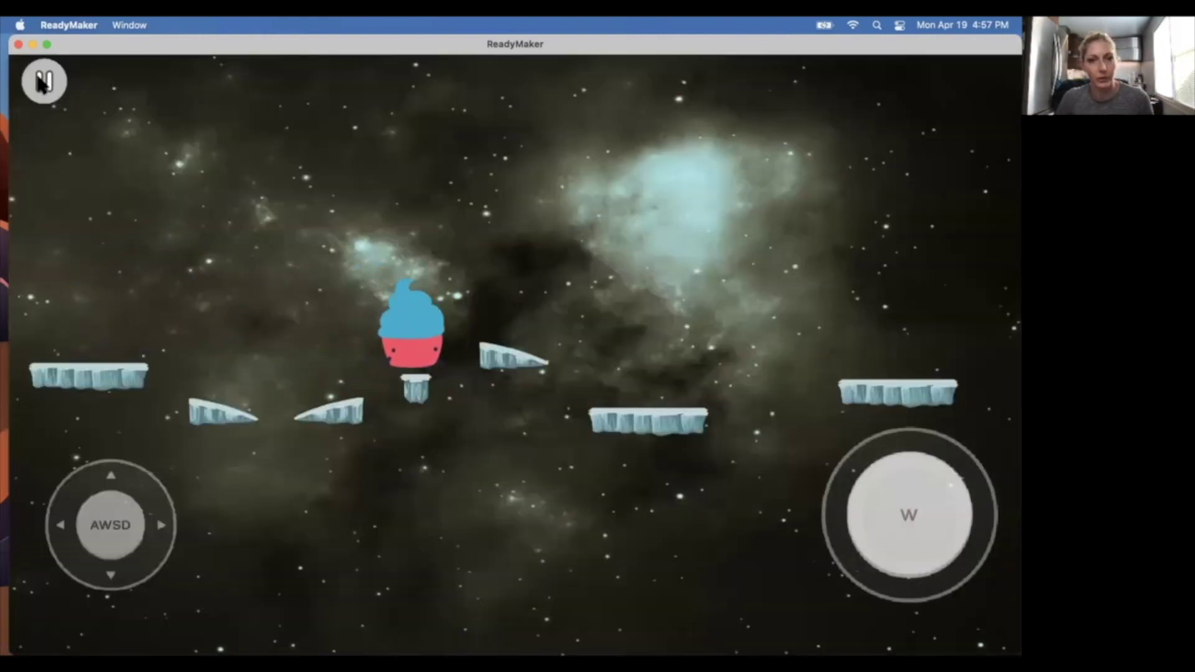
pyautogui.press('w')
pyautogui.press('w')
pyautogui.press('d')
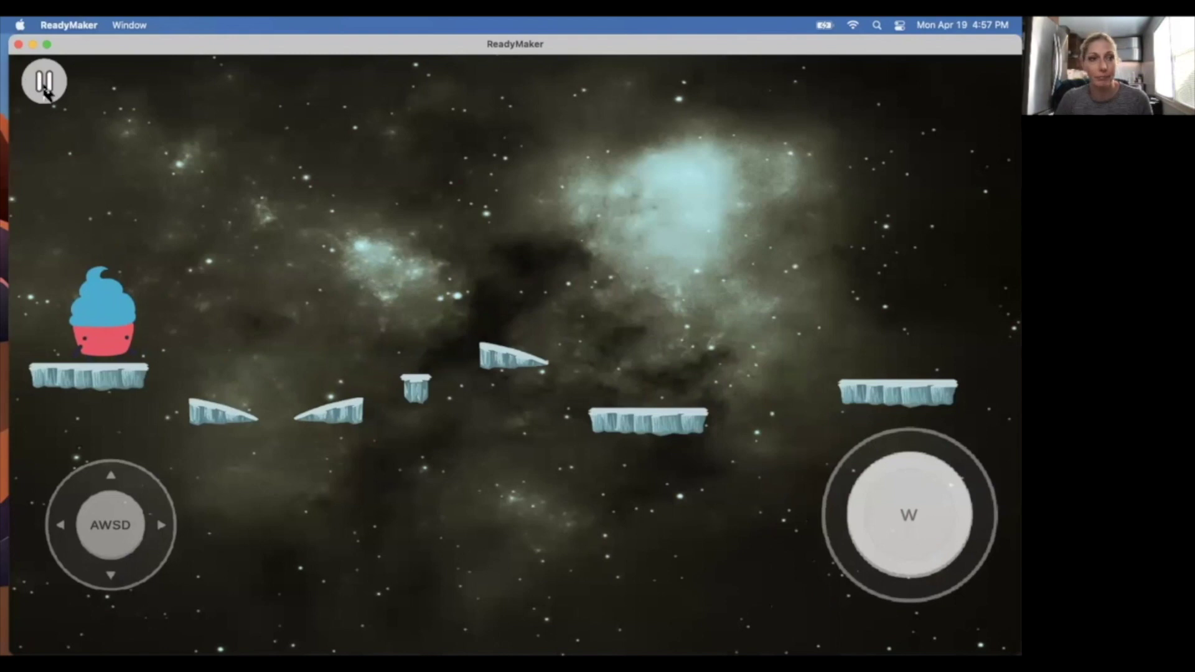
pyautogui.click(43, 81)
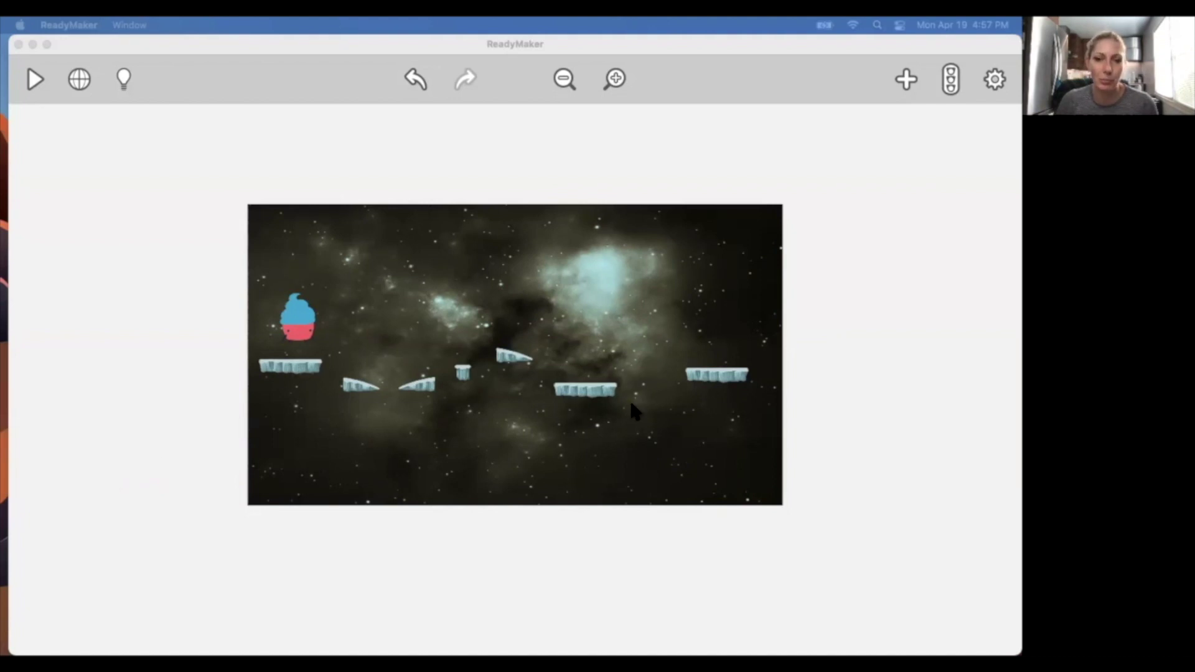
# - Add the Bullet behavior to the Ice Long 2 platform
pyautogui.click(596, 401)
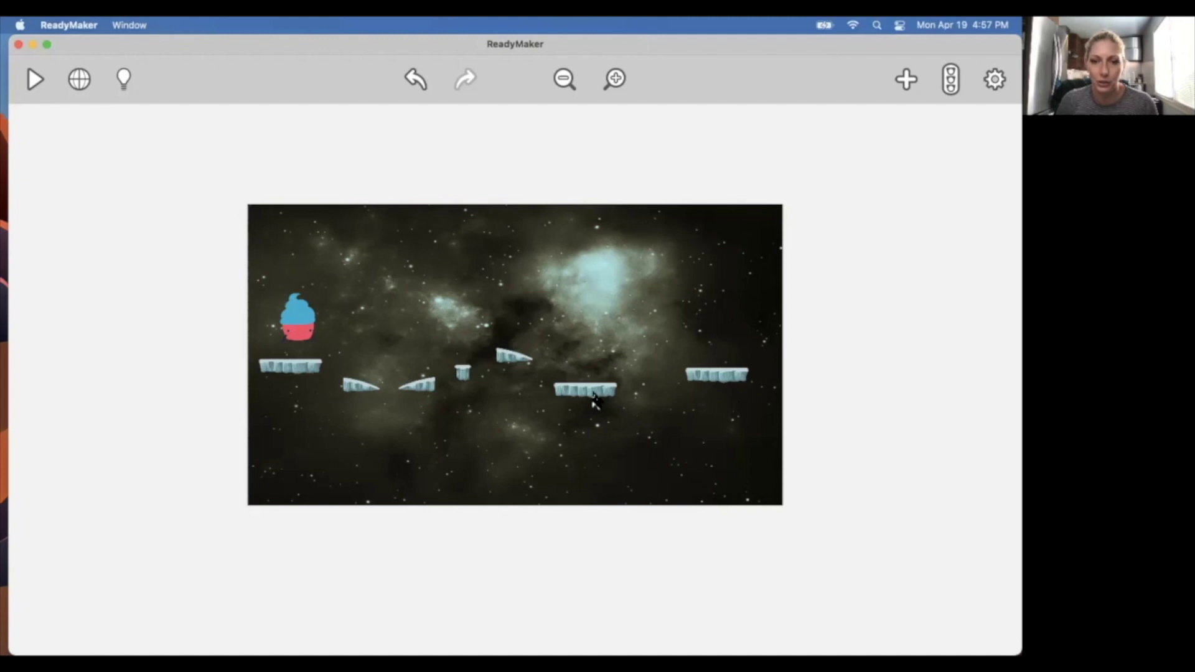
pyautogui.click(591, 391)
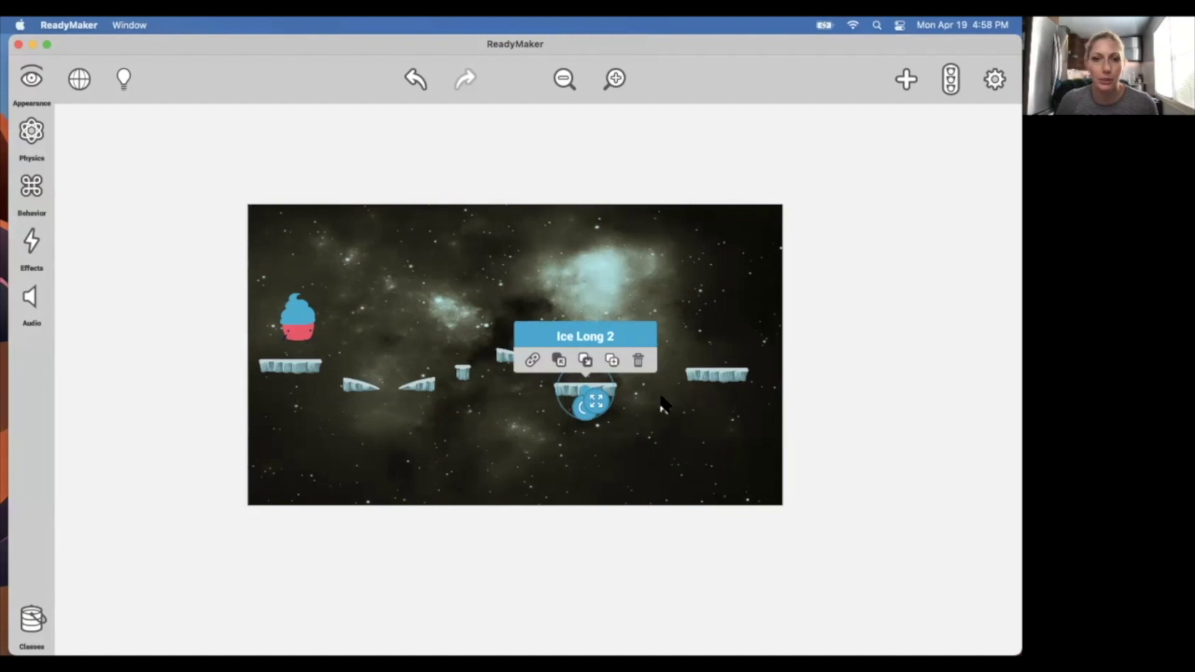
pyautogui.click(622, 404)
pyautogui.click(603, 401)
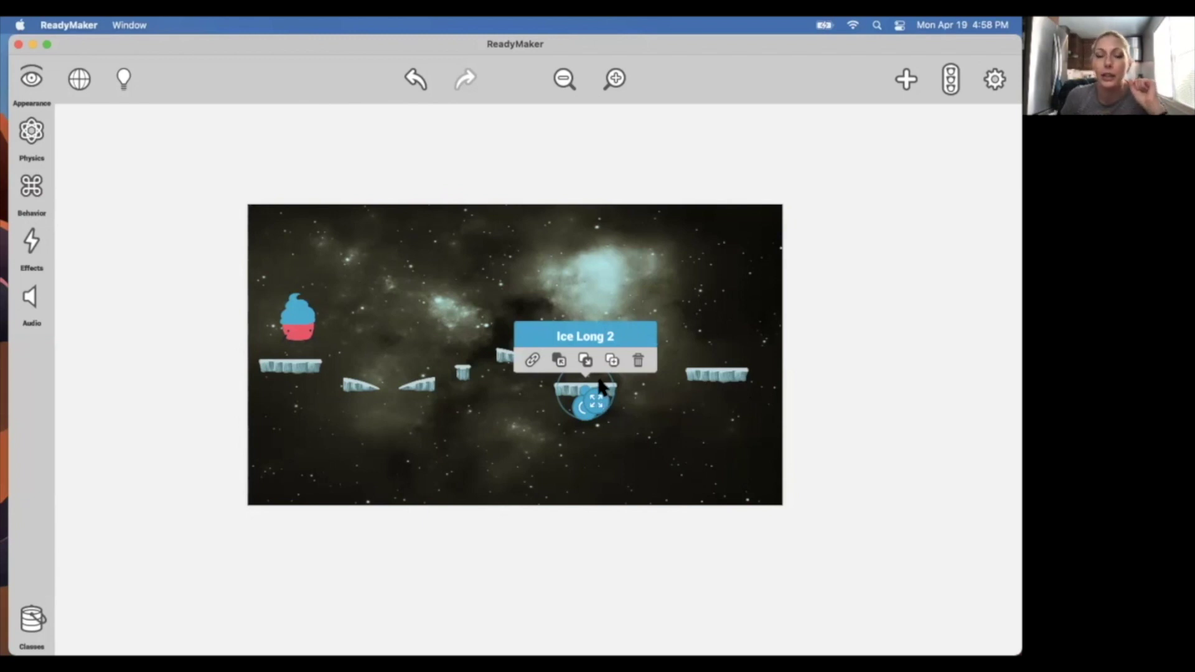
pyautogui.click(650, 424)
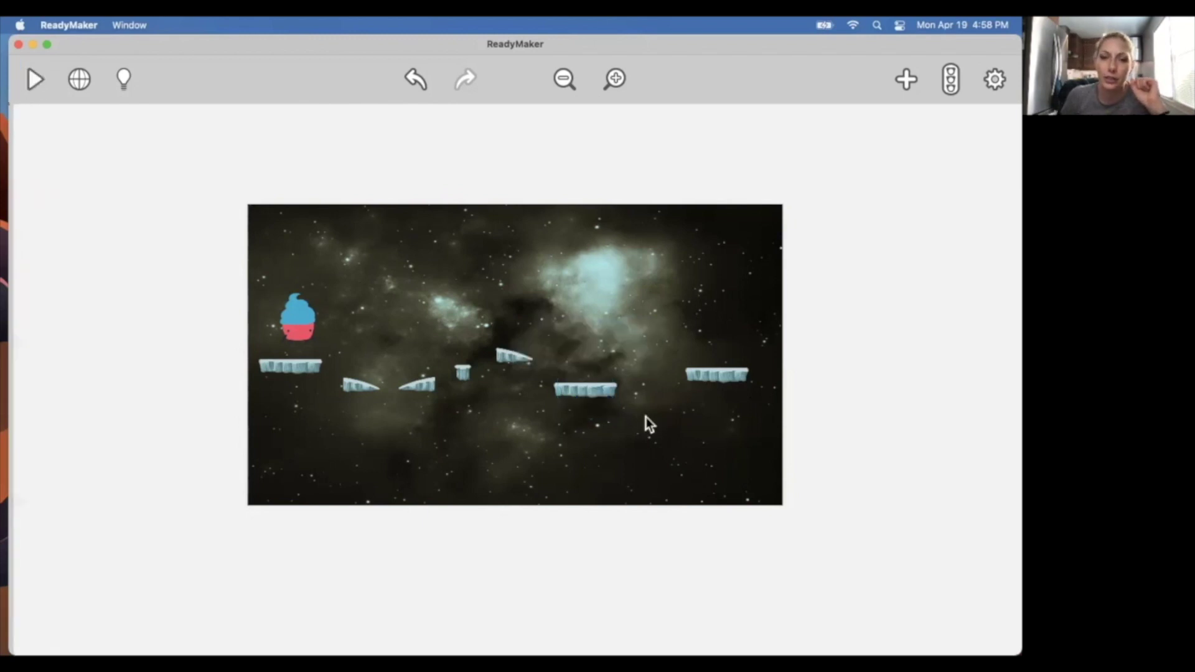
pyautogui.click(584, 392)
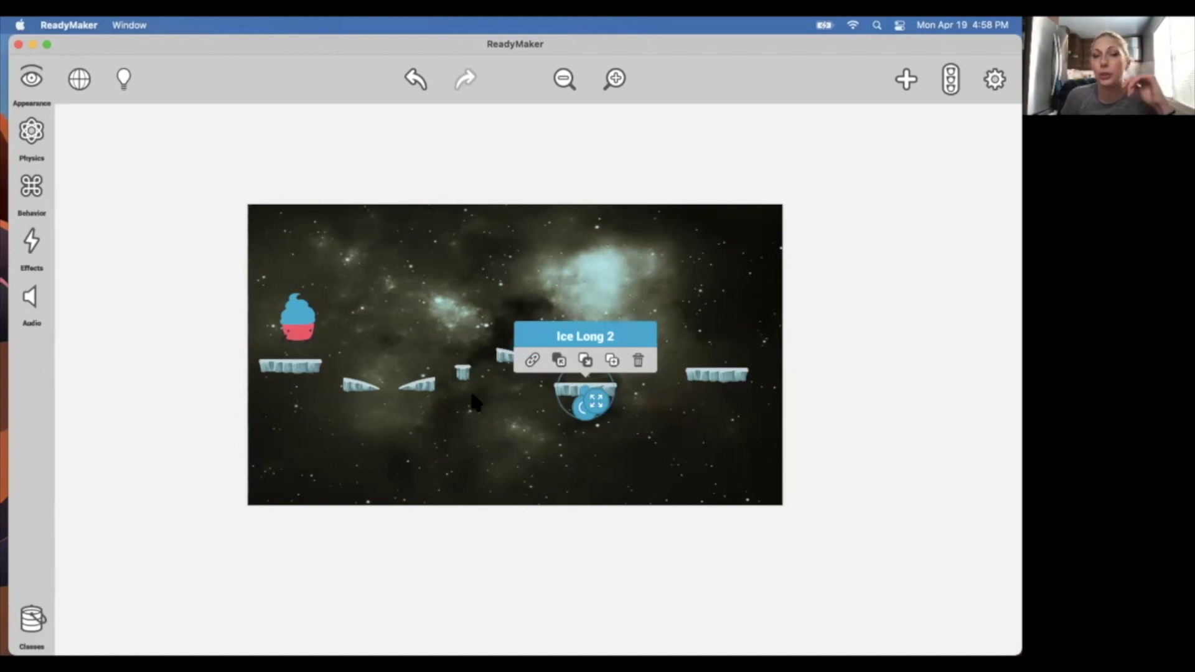
pyautogui.click(31, 188)
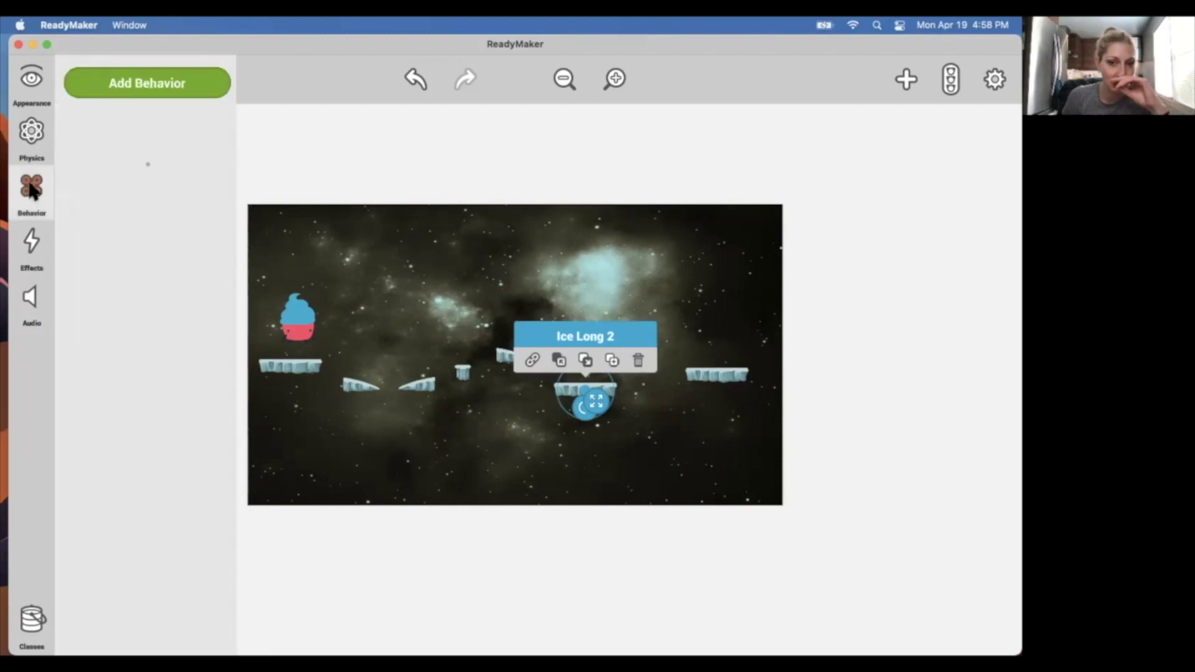
pyautogui.click(141, 84)
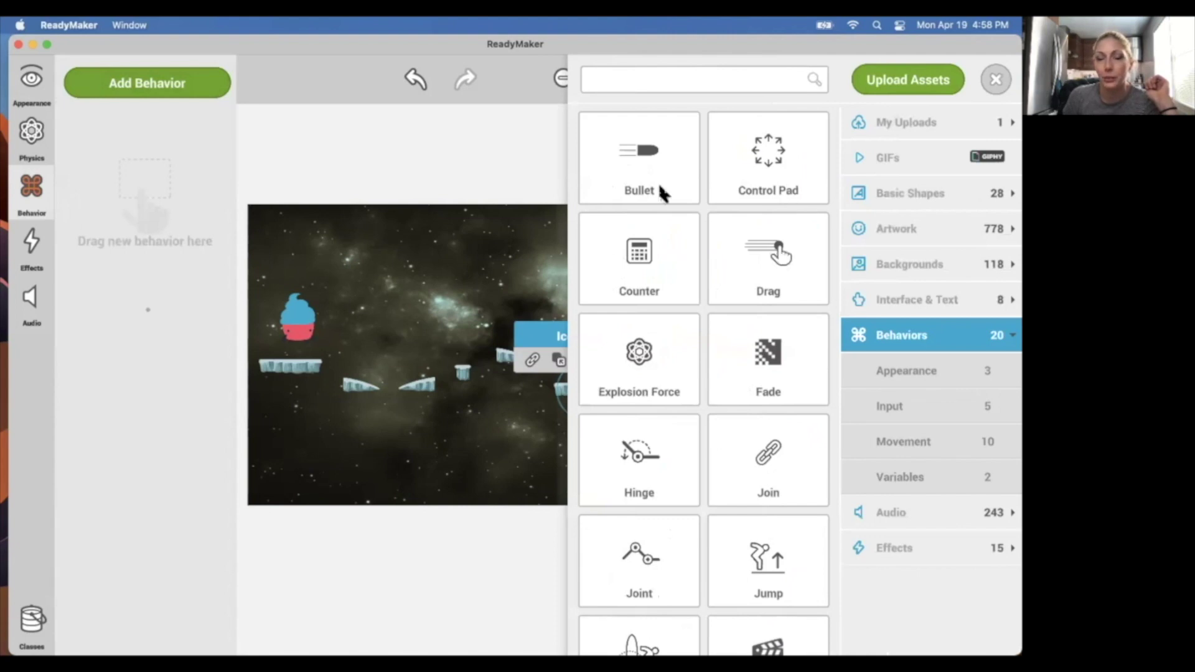
pyautogui.moveTo(661, 195); pyautogui.dragTo(163, 190)
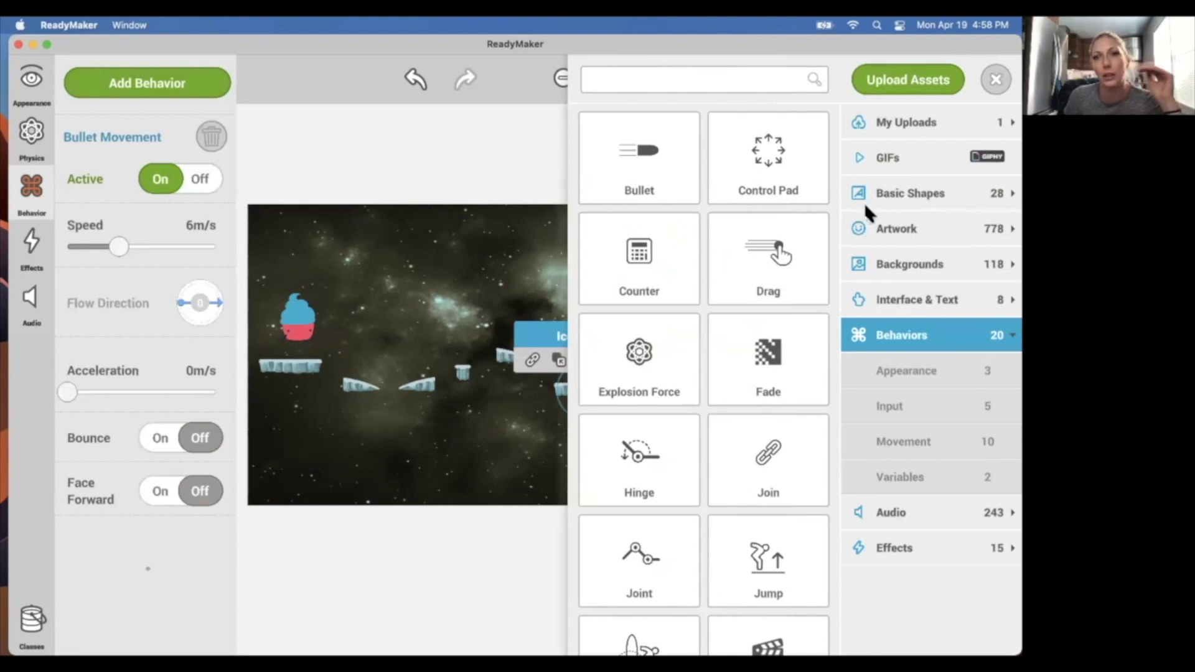
pyautogui.click(996, 80)
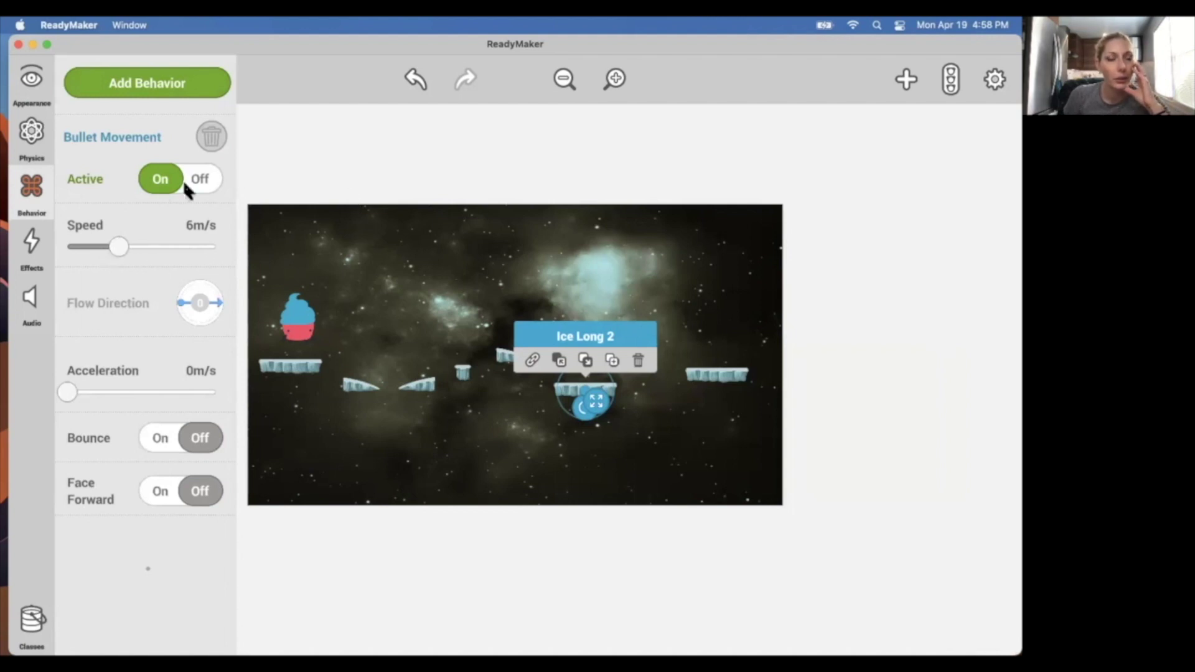
# - Set the Ice Long 2 platform's Bullet Movement to a speed of 0.45 m/s with Bounce on, and preview the scene
pyautogui.moveTo(110, 244); pyautogui.dragTo(81, 248)
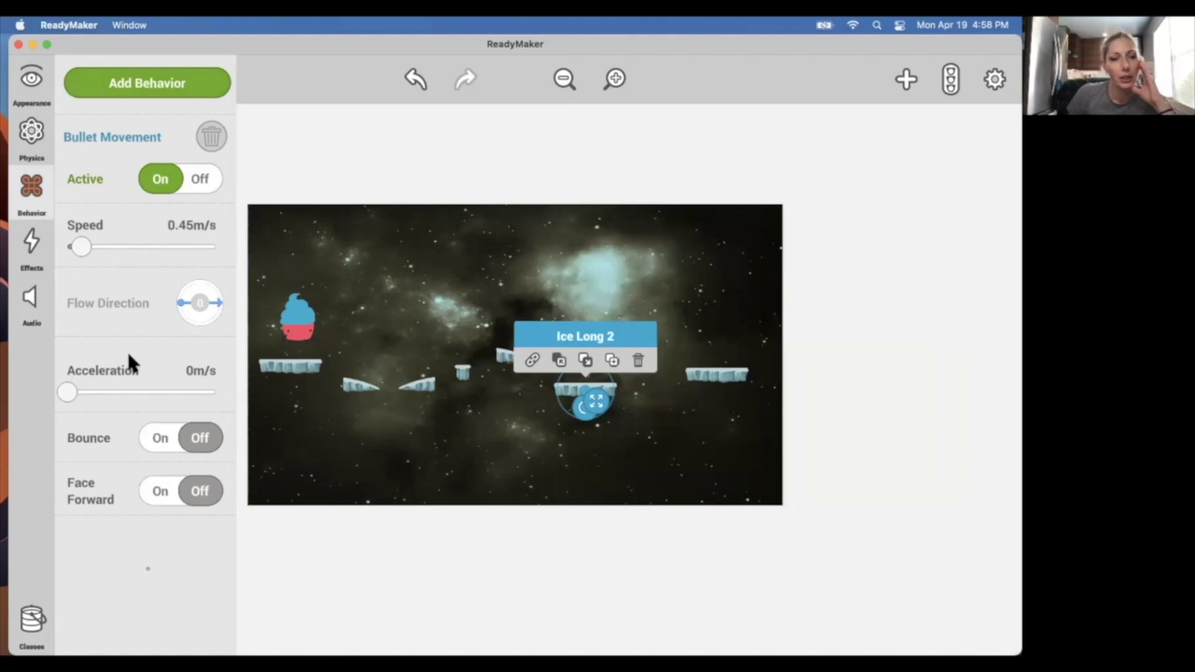
pyautogui.click(193, 439)
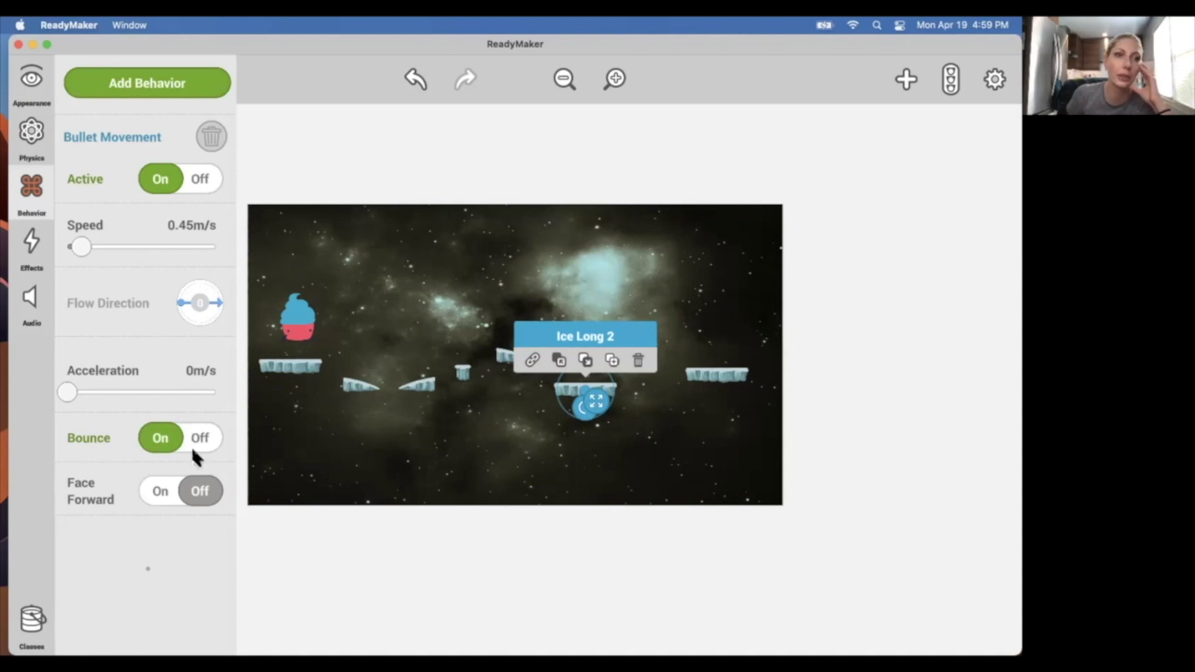
pyautogui.click(247, 163)
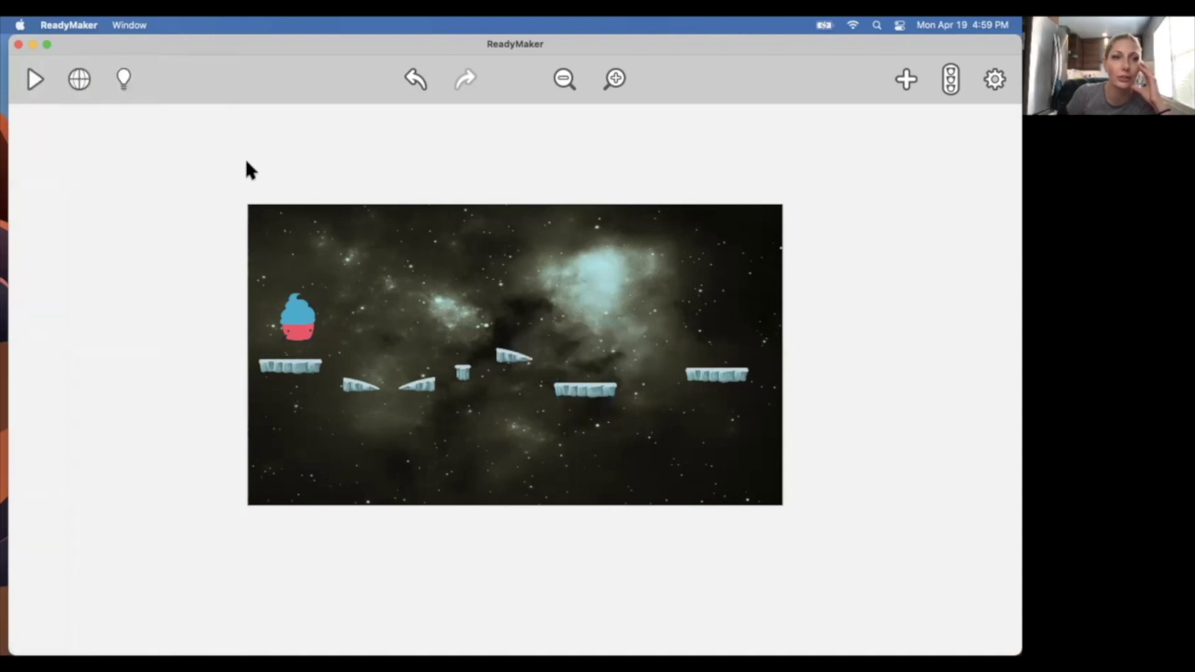
pyautogui.click(31, 78)
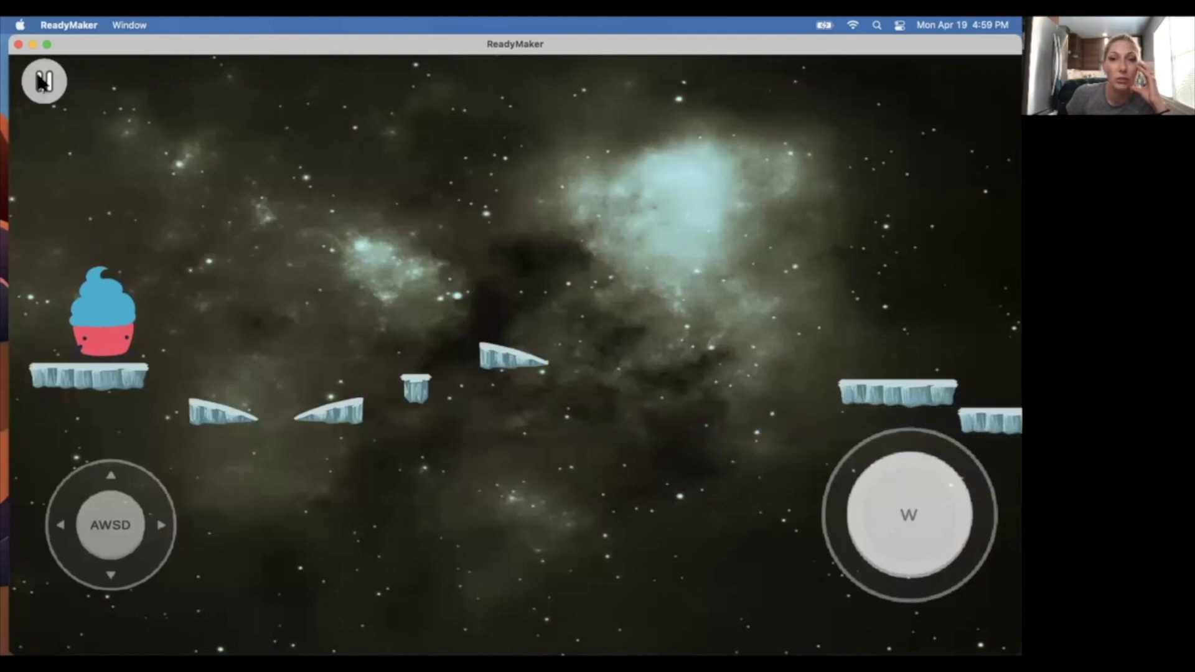
pyautogui.click(42, 81)
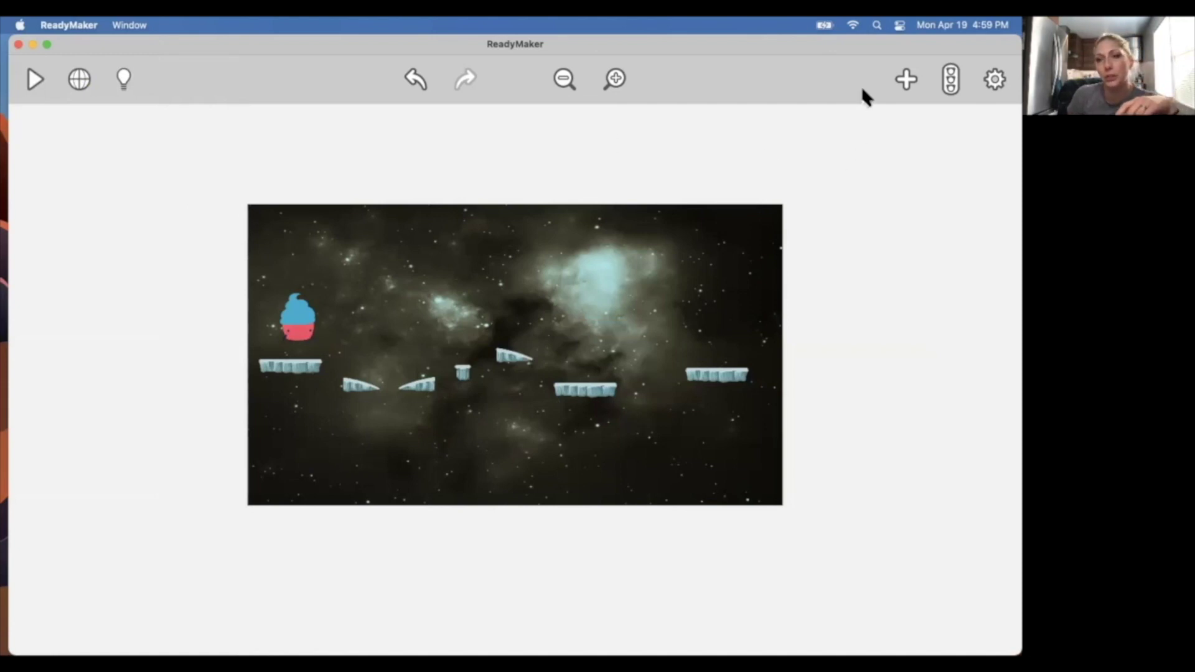
# - Add the Abstract Pink artwork beside the middle long platform and Abstract Yellow just below the far-right platform
pyautogui.click(907, 79)
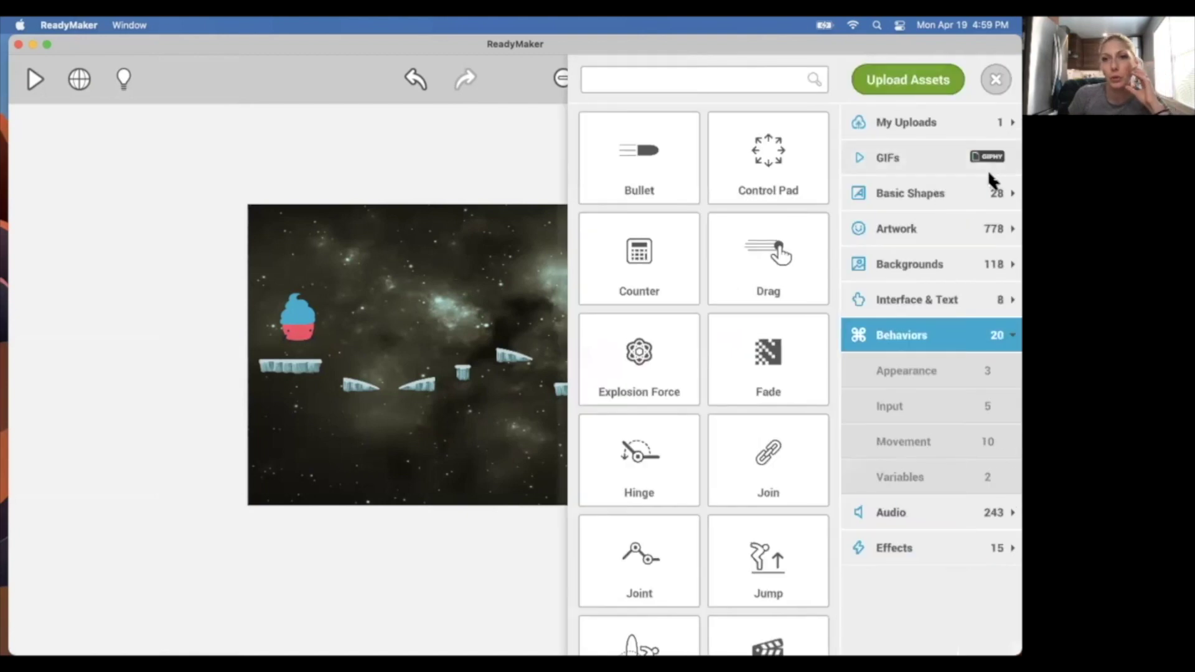
pyautogui.click(923, 226)
pyautogui.scroll(-10, 790, 353)
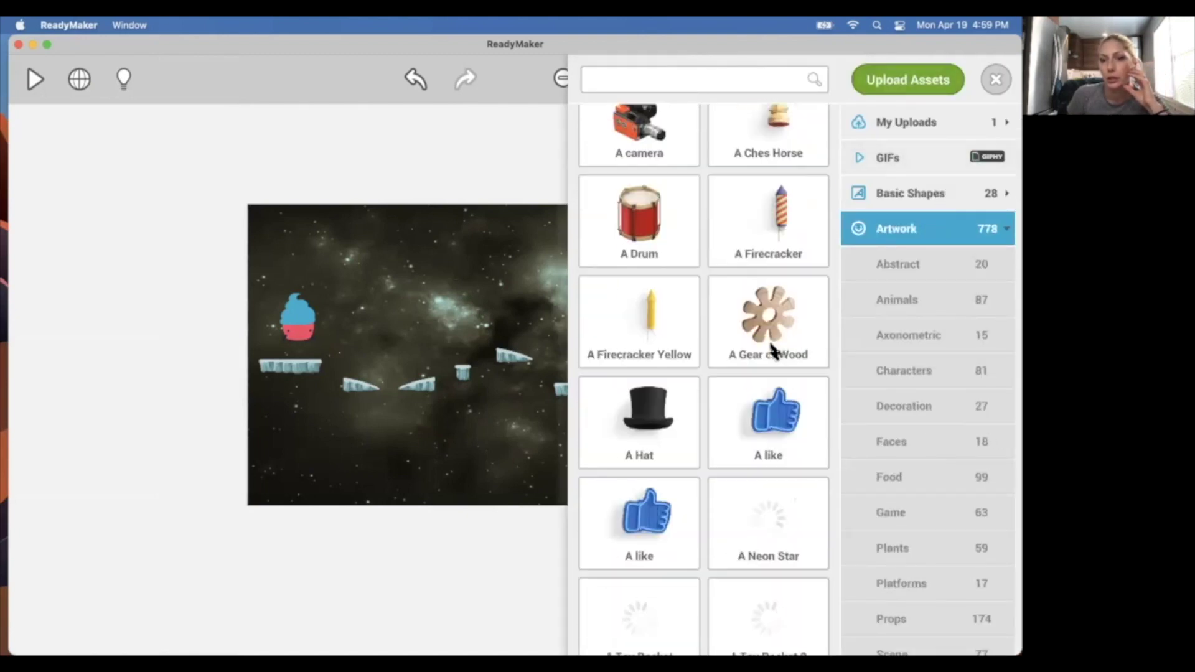
pyautogui.scroll(-6, 772, 349)
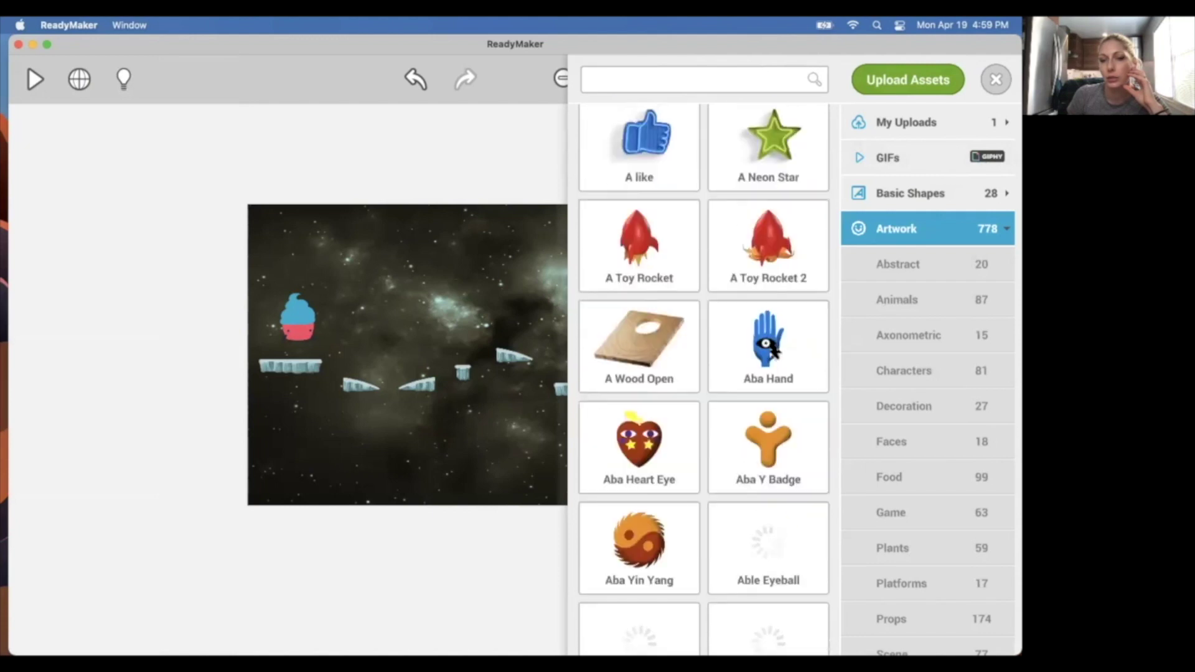
pyautogui.scroll(-5, 769, 342)
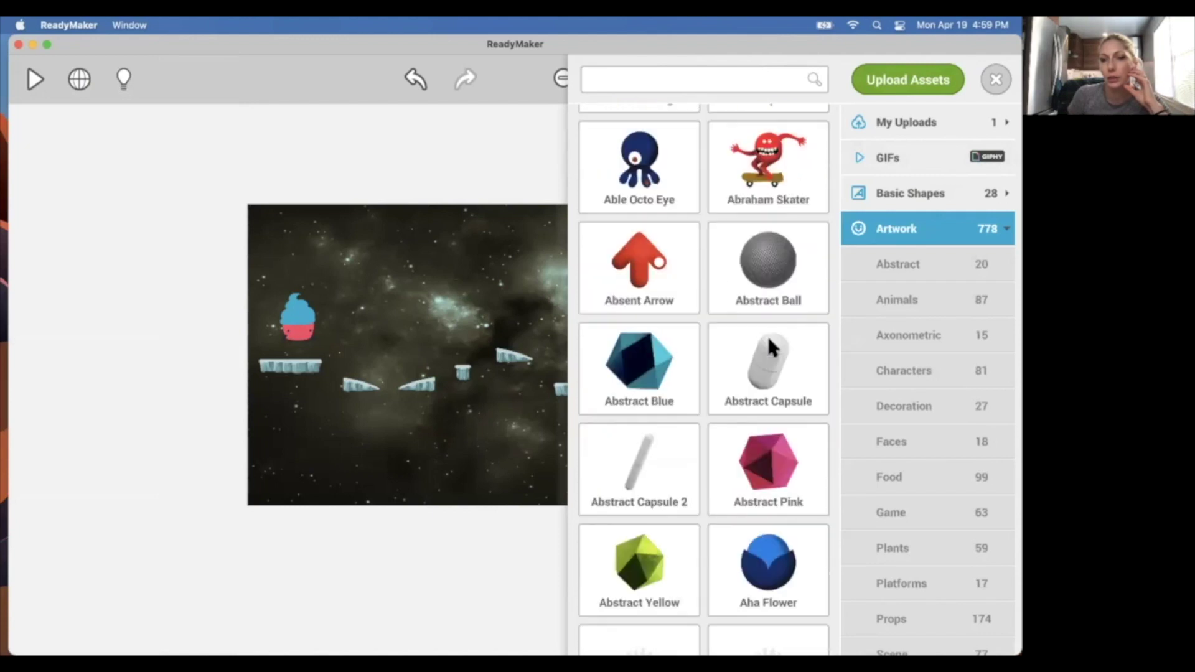
pyautogui.moveTo(759, 463); pyautogui.dragTo(518, 398)
pyautogui.moveTo(663, 556); pyautogui.dragTo(708, 396)
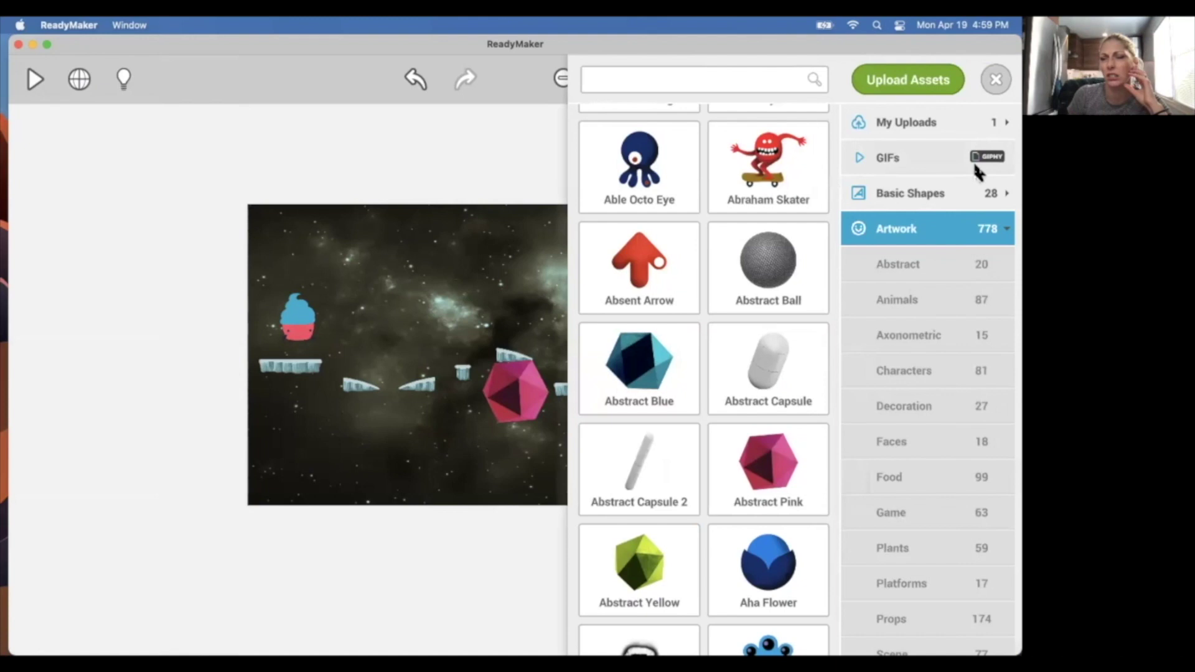
pyautogui.click(995, 80)
pyautogui.click(732, 392)
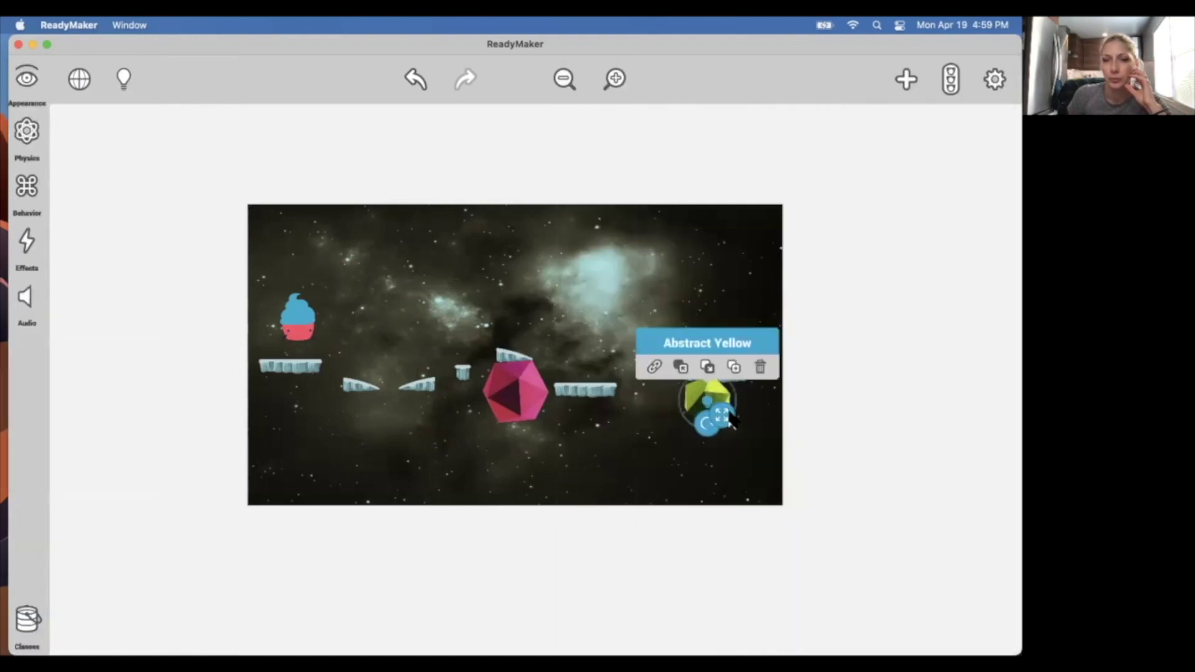
pyautogui.click(246, 187)
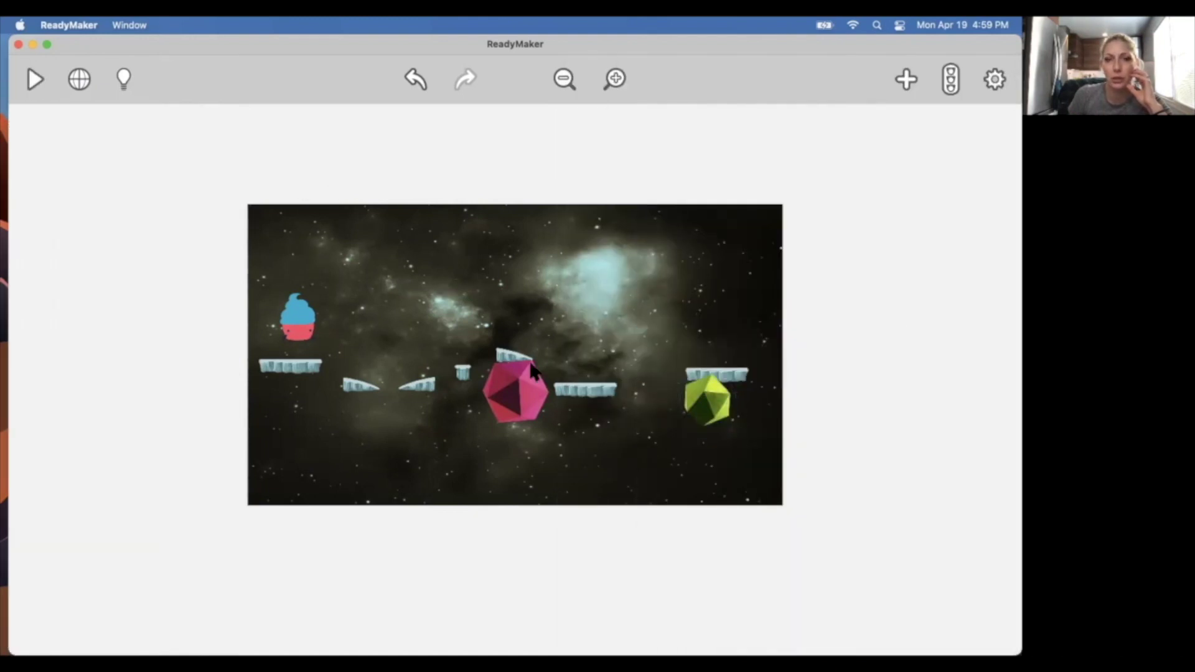
# - Set the width of the Abstract Pink object to 0.5
pyautogui.click(517, 392)
pyautogui.moveTo(534, 409); pyautogui.dragTo(533, 409)
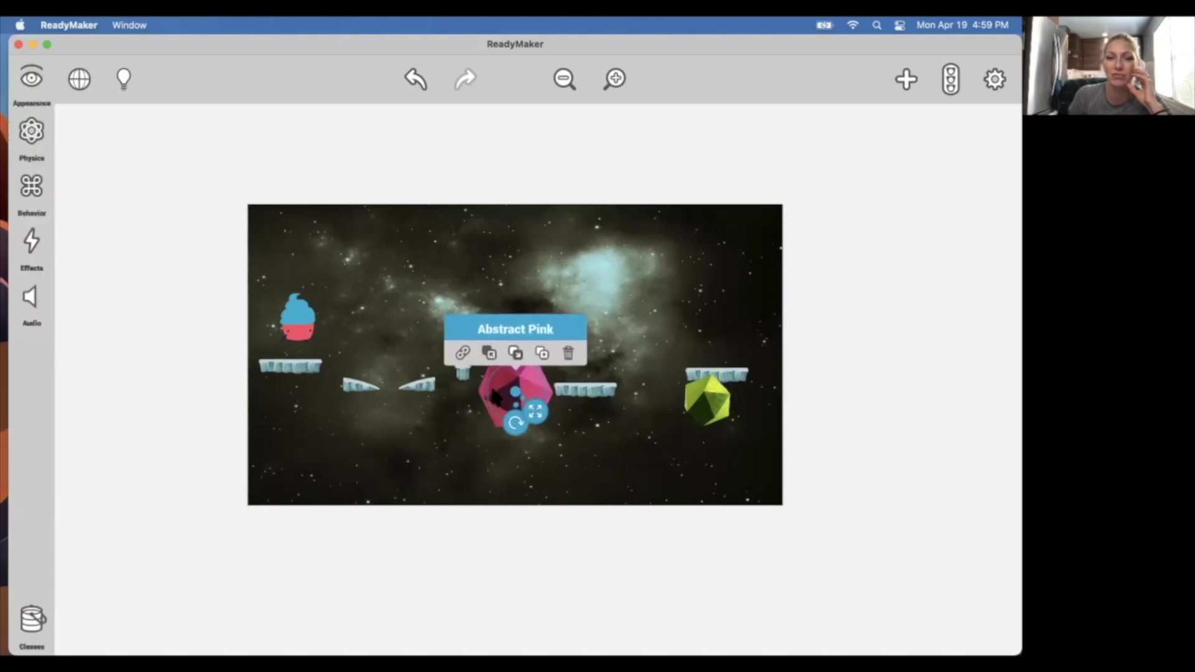
pyautogui.click(31, 73)
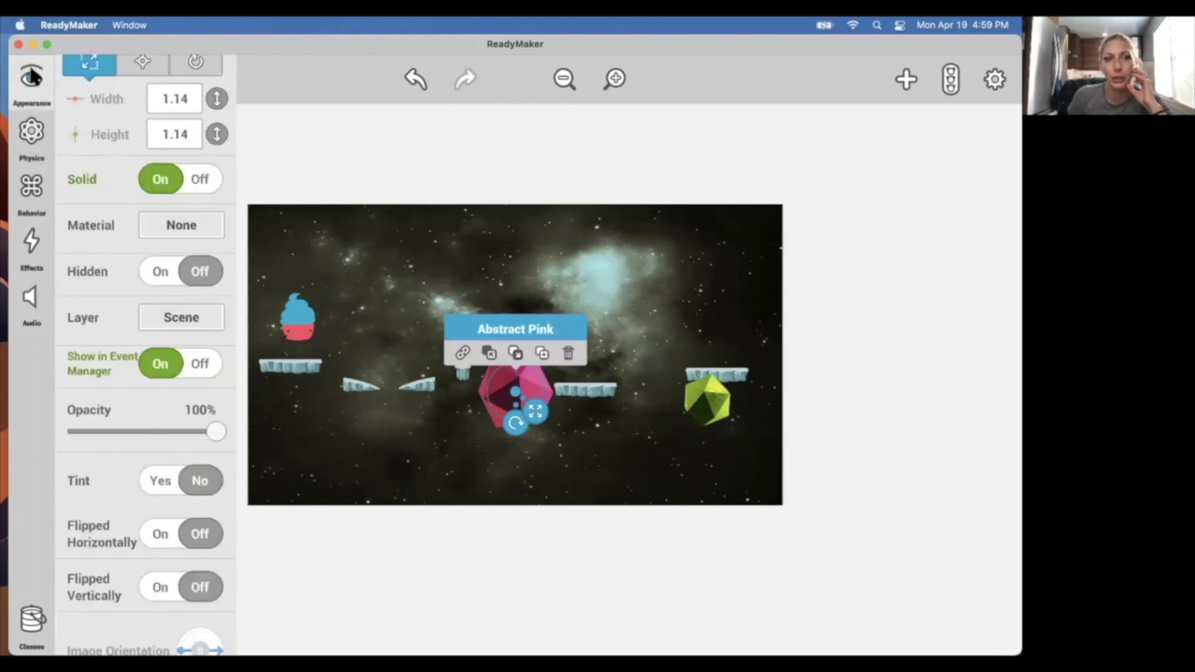
pyautogui.scroll(2, 196, 186)
pyautogui.scroll(3, 150, 186)
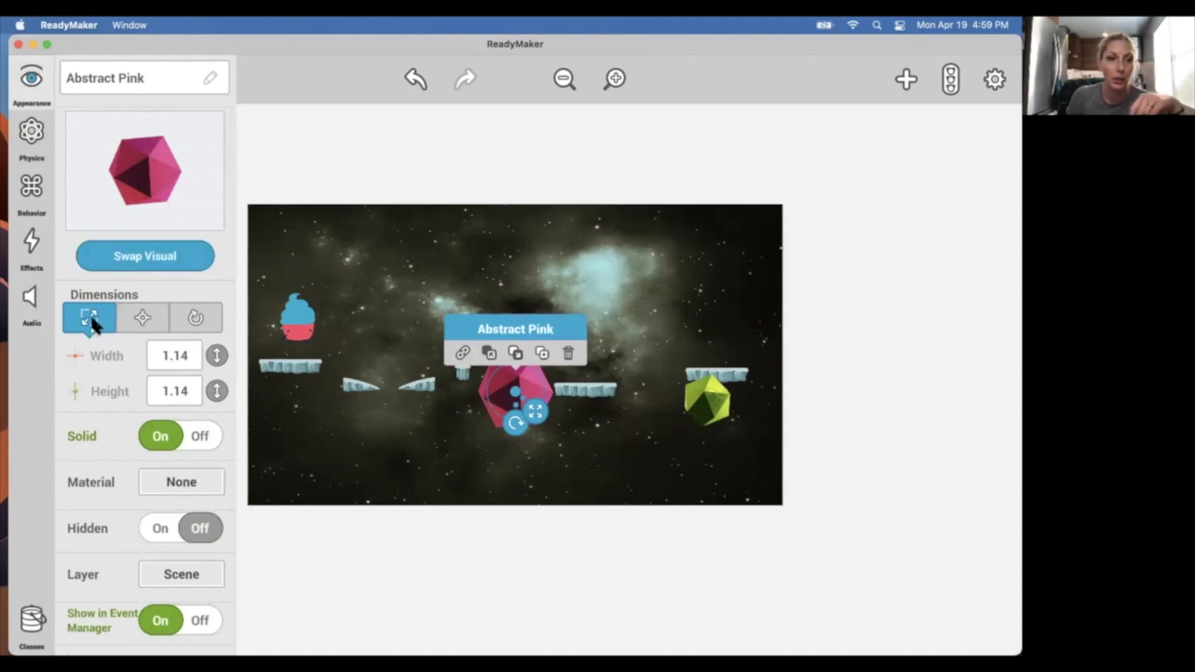
pyautogui.click(176, 355)
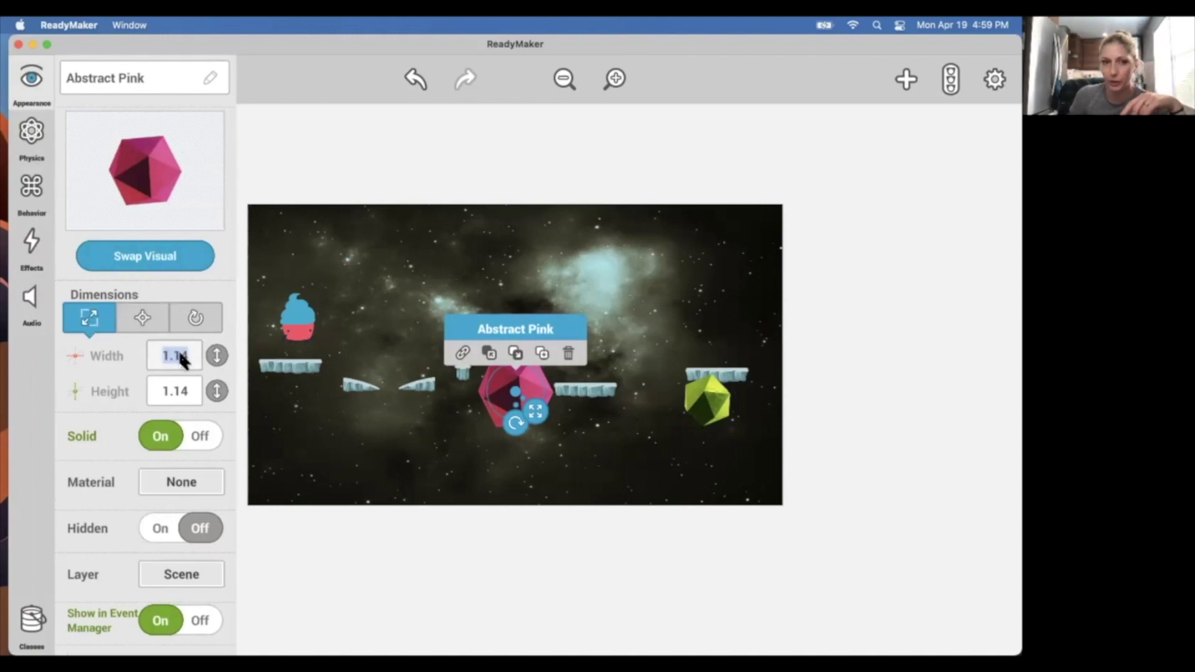
pyautogui.write('5')
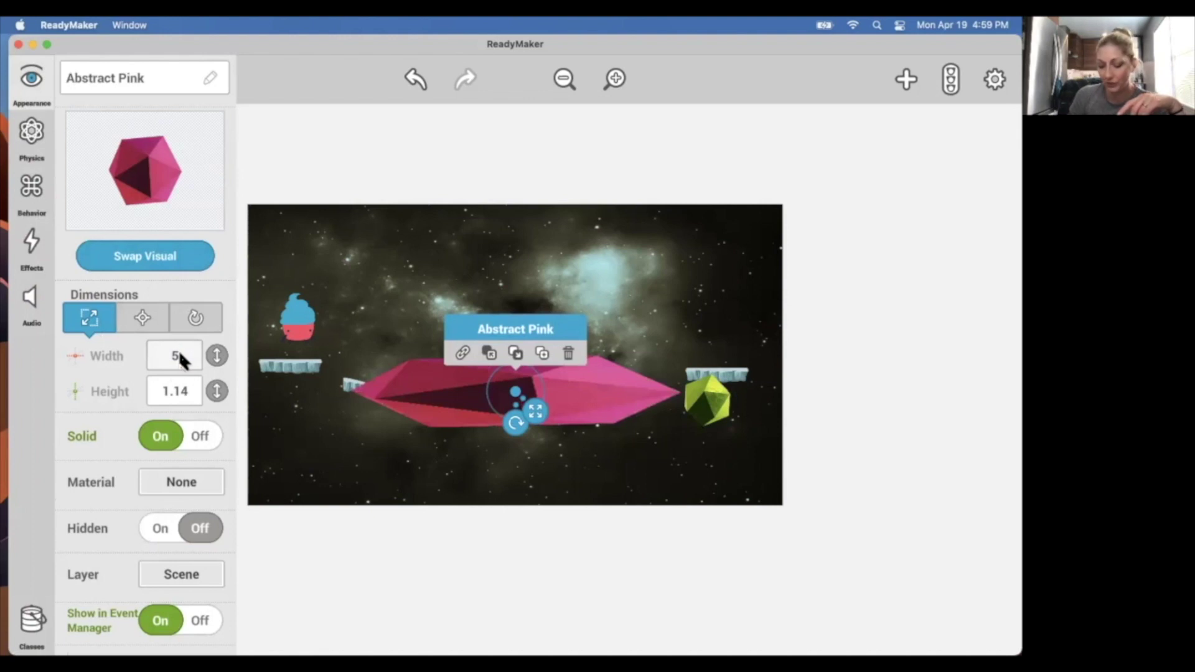
pyautogui.write('0.')
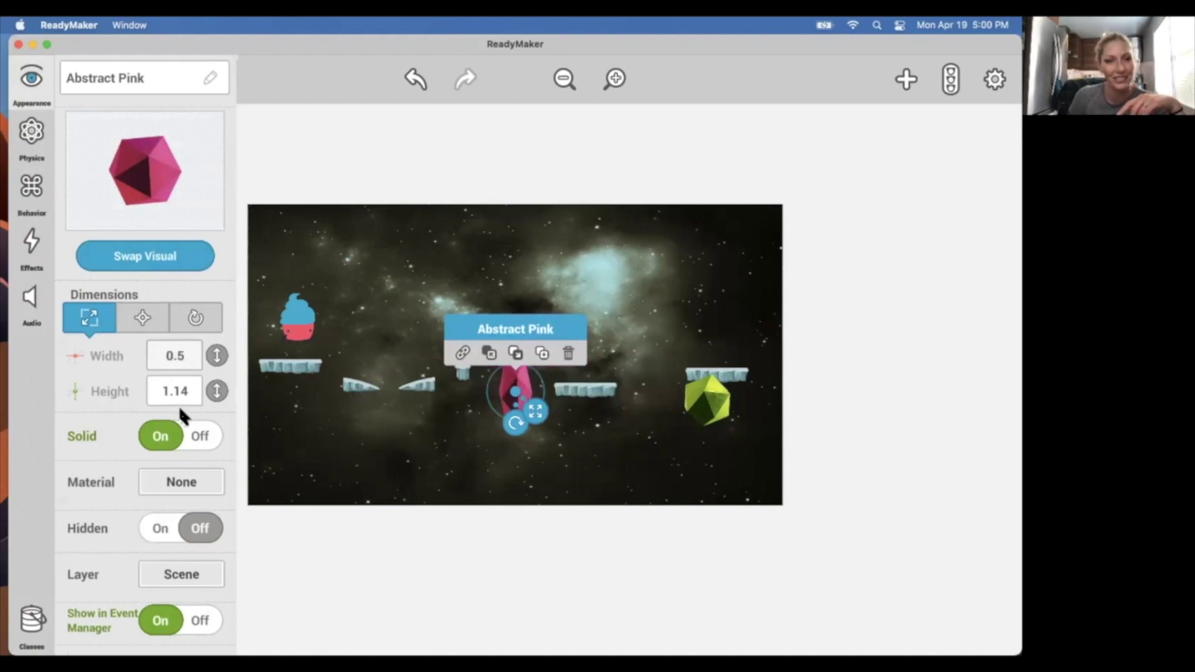
# - Set the height of the Abstract Pink object to 0.5
pyautogui.click(193, 393)
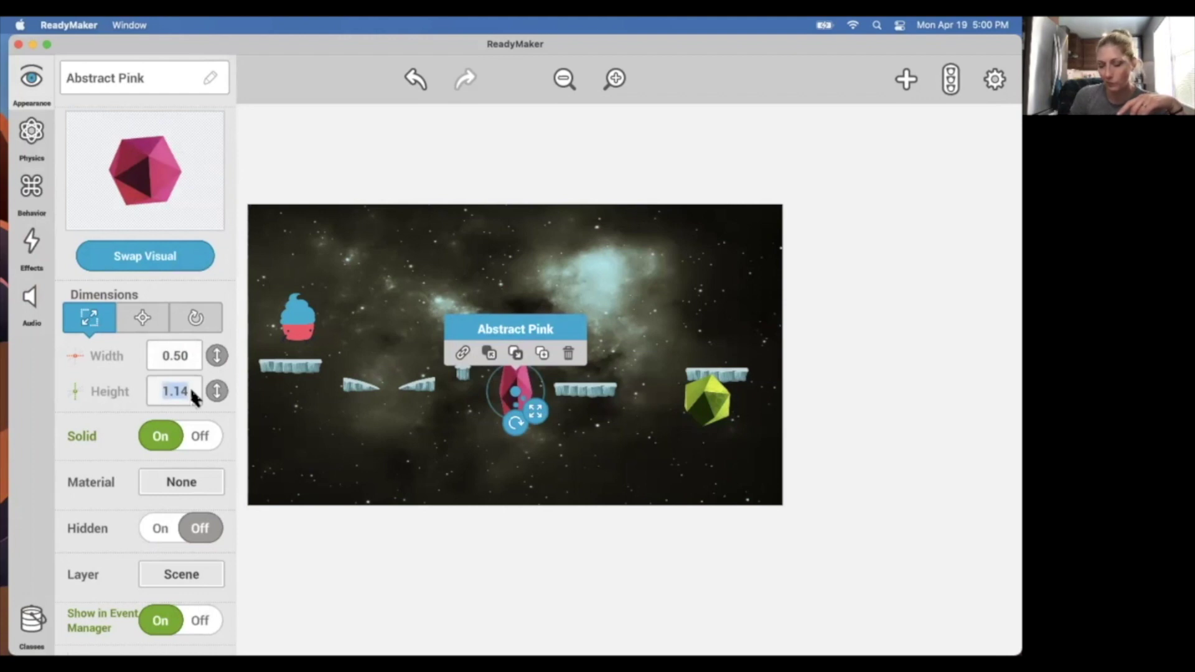
pyautogui.write('5')
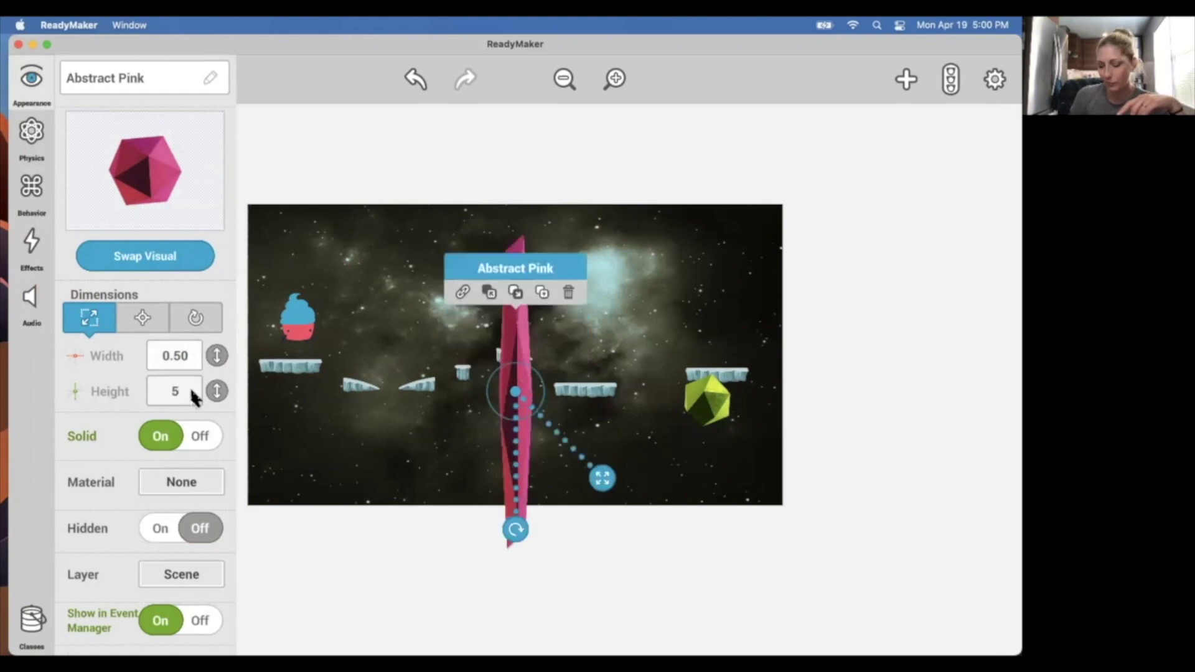
pyautogui.write('0.')
pyautogui.click(426, 412)
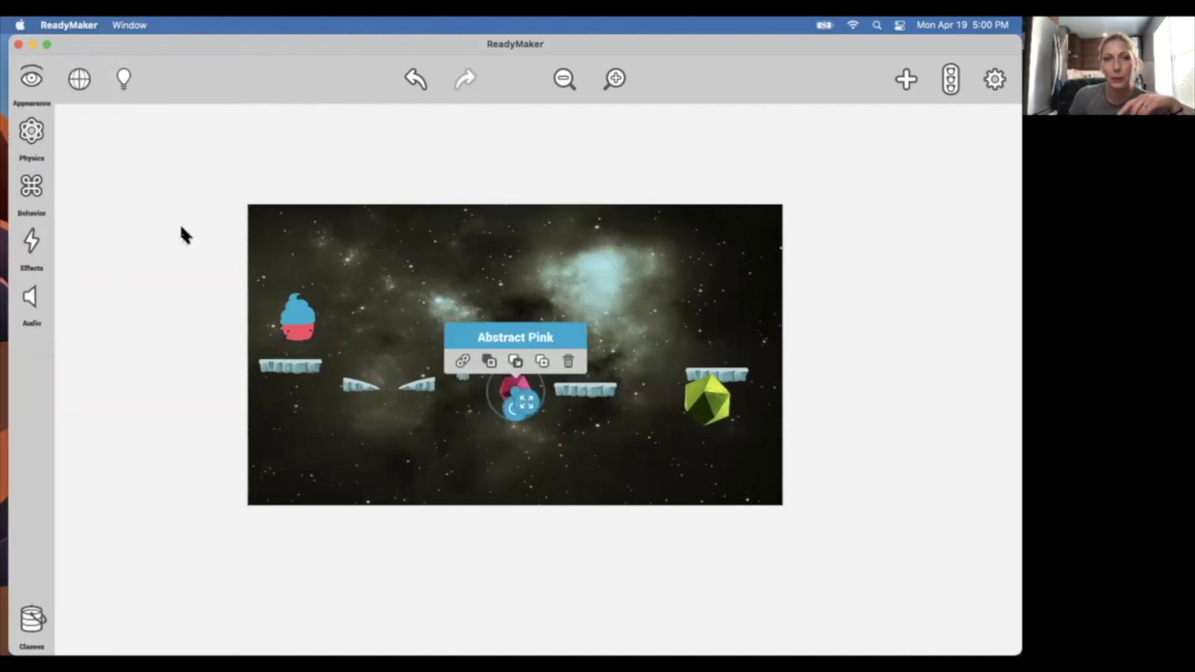
# - Set both the width and height of the Abstract Pink object to 0.3
pyautogui.click(31, 77)
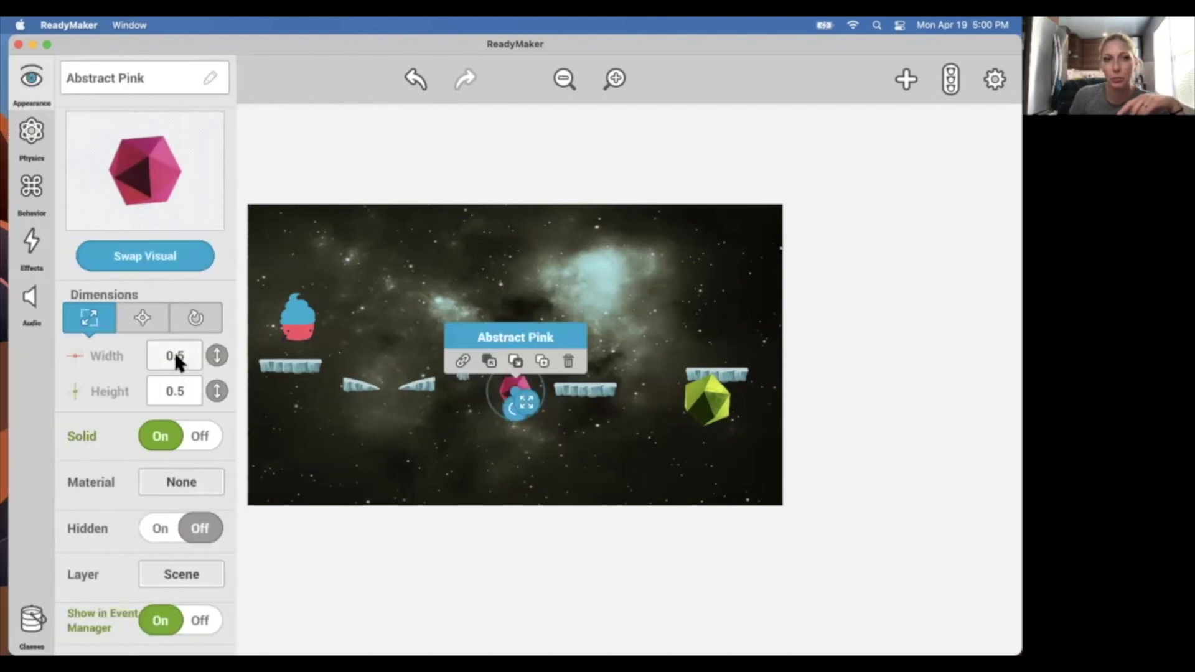
pyautogui.press('BackSpace')
pyautogui.press('BackSpace')
pyautogui.press('BackSpace')
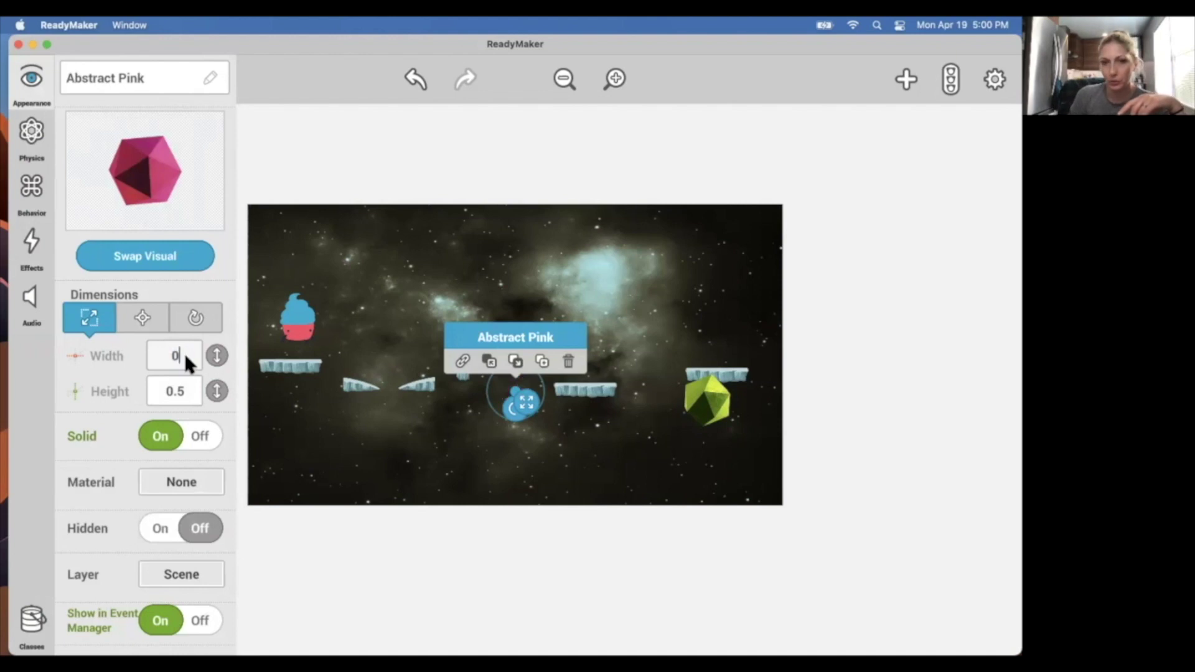
pyautogui.write('3')
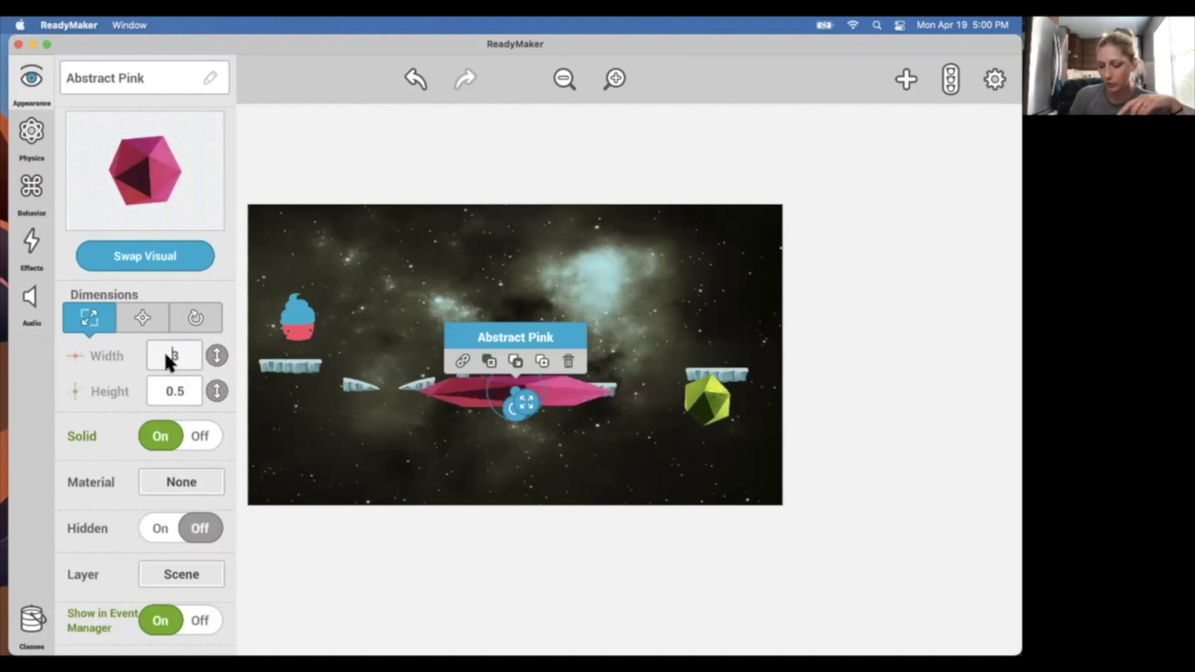
pyautogui.click(168, 358)
pyautogui.write('0.')
pyautogui.doubleClick(189, 397)
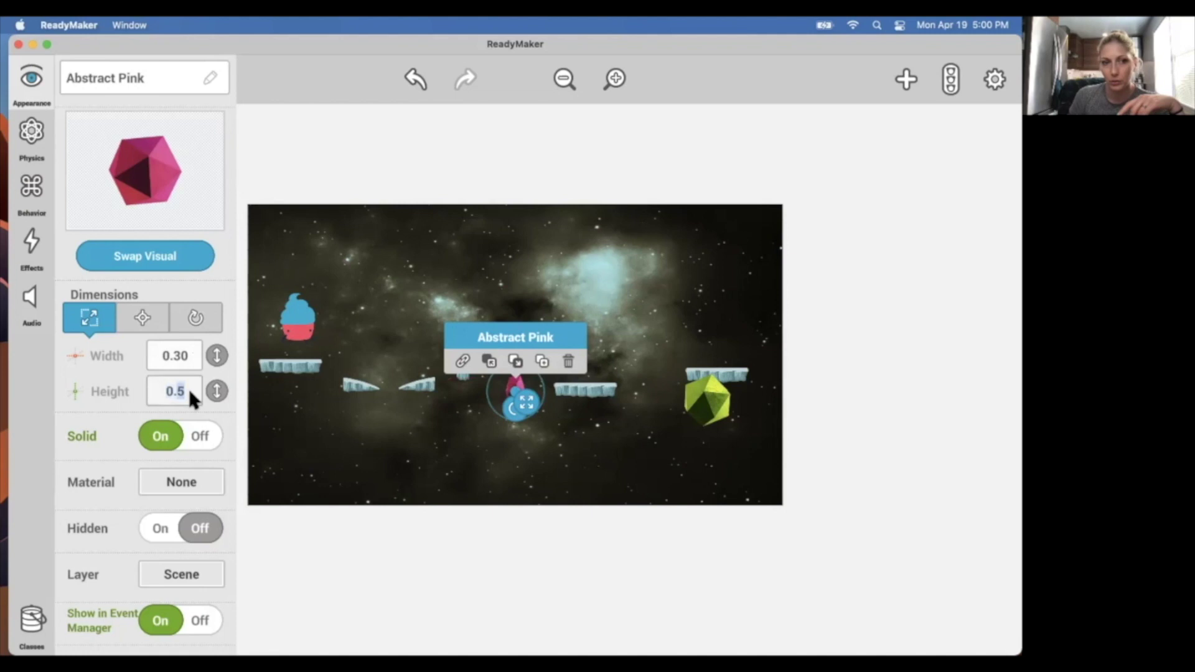
pyautogui.write('3')
pyautogui.click(498, 440)
# - Set both the width and height of the Abstract Yellow object to 0.3
pyautogui.click(715, 391)
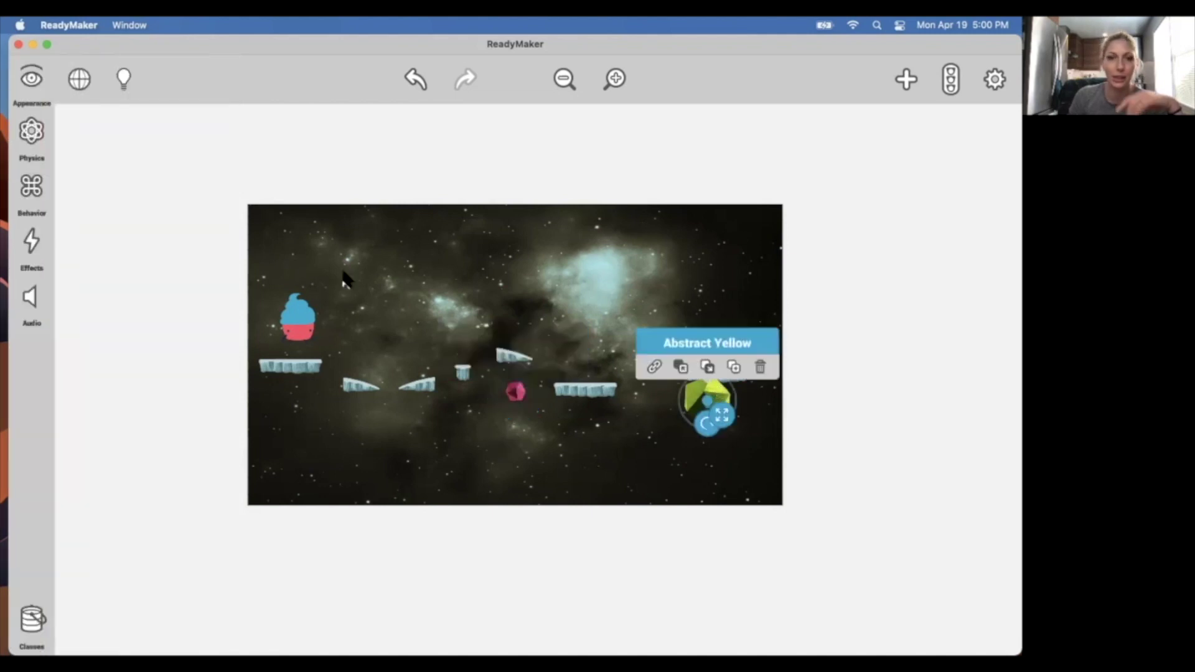
pyautogui.click(31, 80)
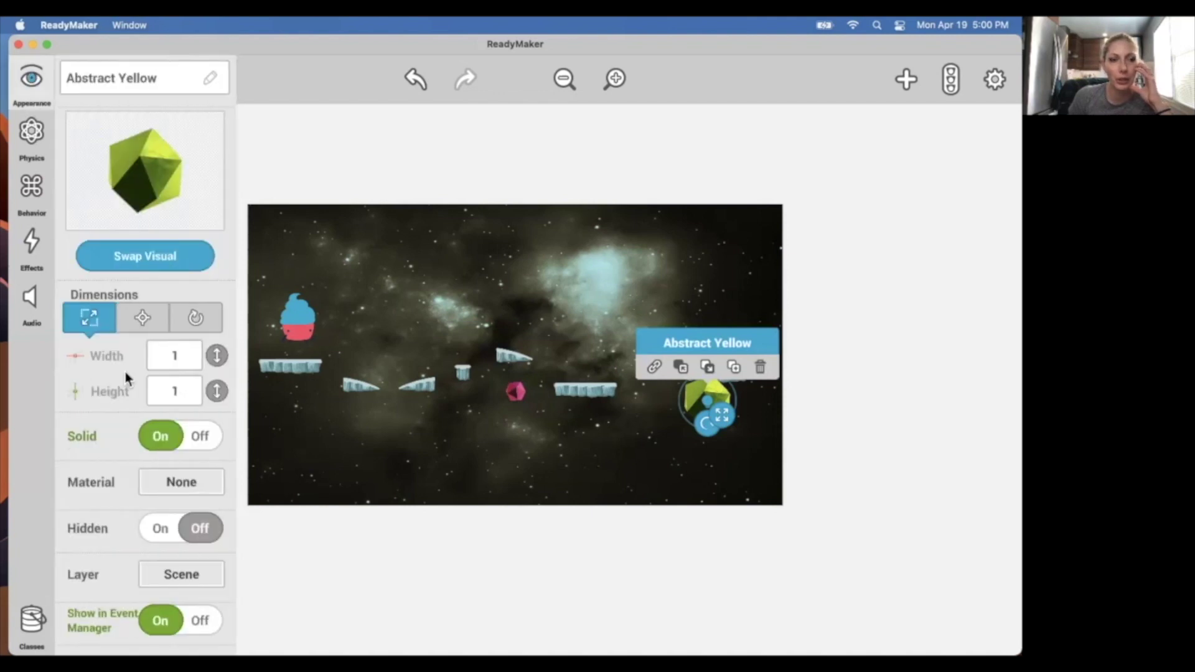
pyautogui.write('0')
pyautogui.press('BackSpace')
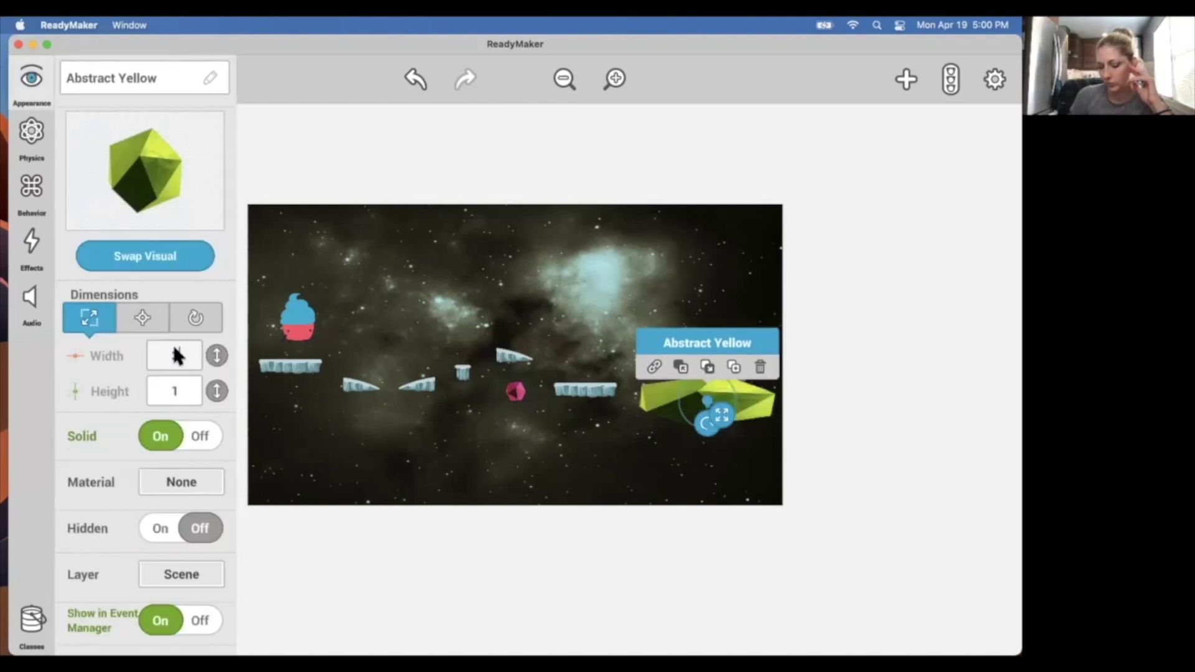
pyautogui.write('0.3')
pyautogui.click(188, 396)
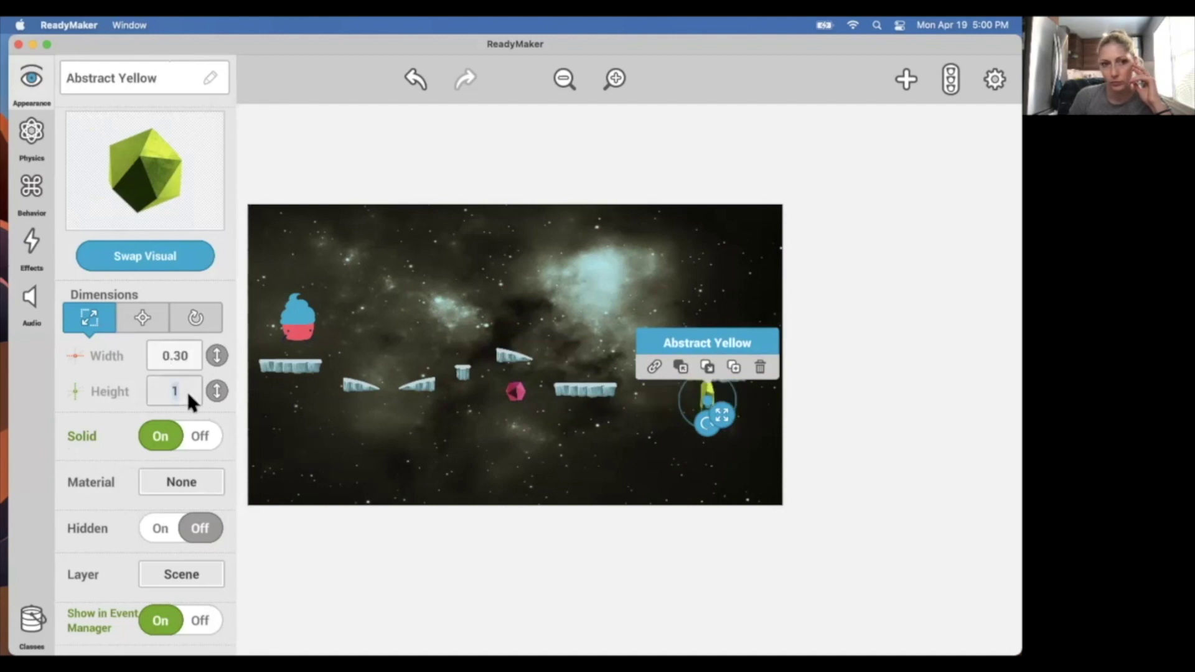
pyautogui.write('0.3')
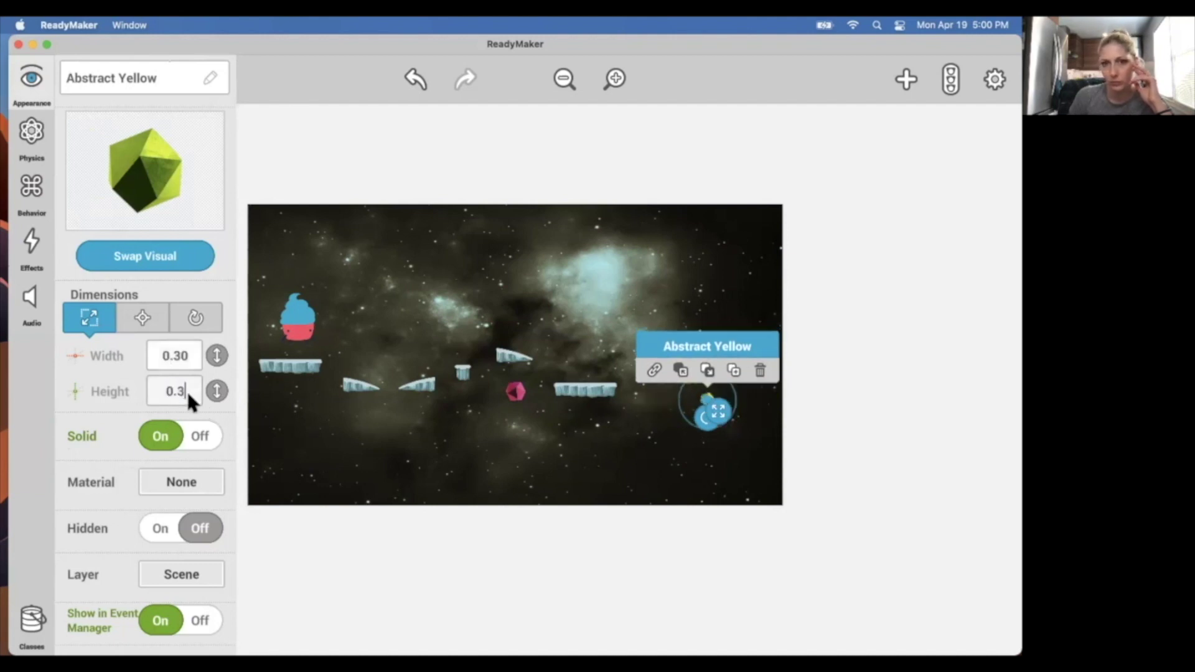
pyautogui.click(412, 429)
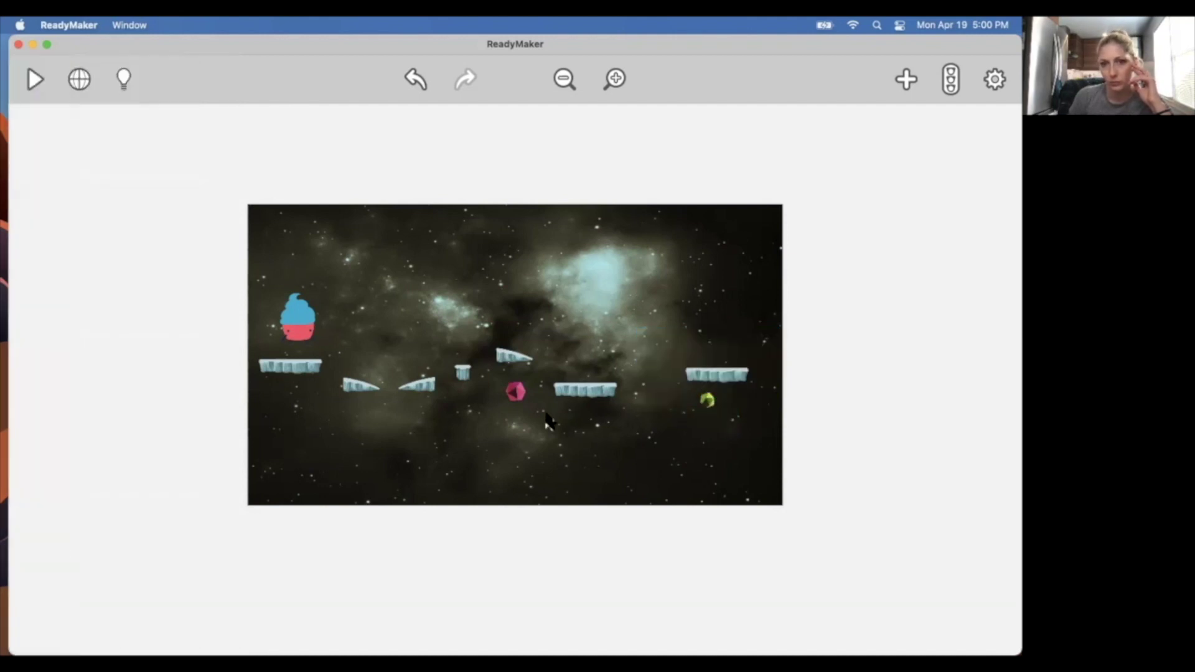
# - Move Abstract Yellow under the near end of the far-right platform and raise Abstract Pink slightly, aligning both with Ice Long 2
pyautogui.click(706, 400)
pyautogui.moveTo(706, 395)
pyautogui.mouseDown()
pyautogui.moveTo(662, 374)
pyautogui.moveTo(691, 391)
pyautogui.mouseUp()
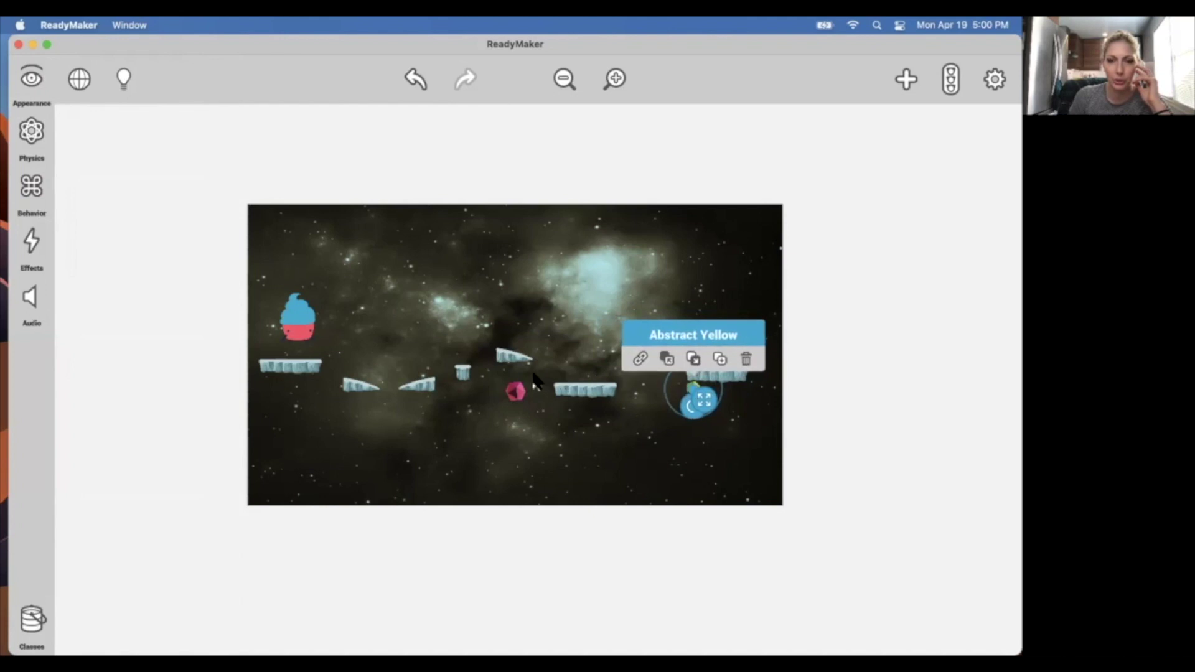
pyautogui.click(516, 394)
pyautogui.moveTo(516, 392)
pyautogui.mouseDown()
pyautogui.moveTo(526, 386)
pyautogui.moveTo(516, 385)
pyautogui.mouseUp()
pyautogui.click(714, 318)
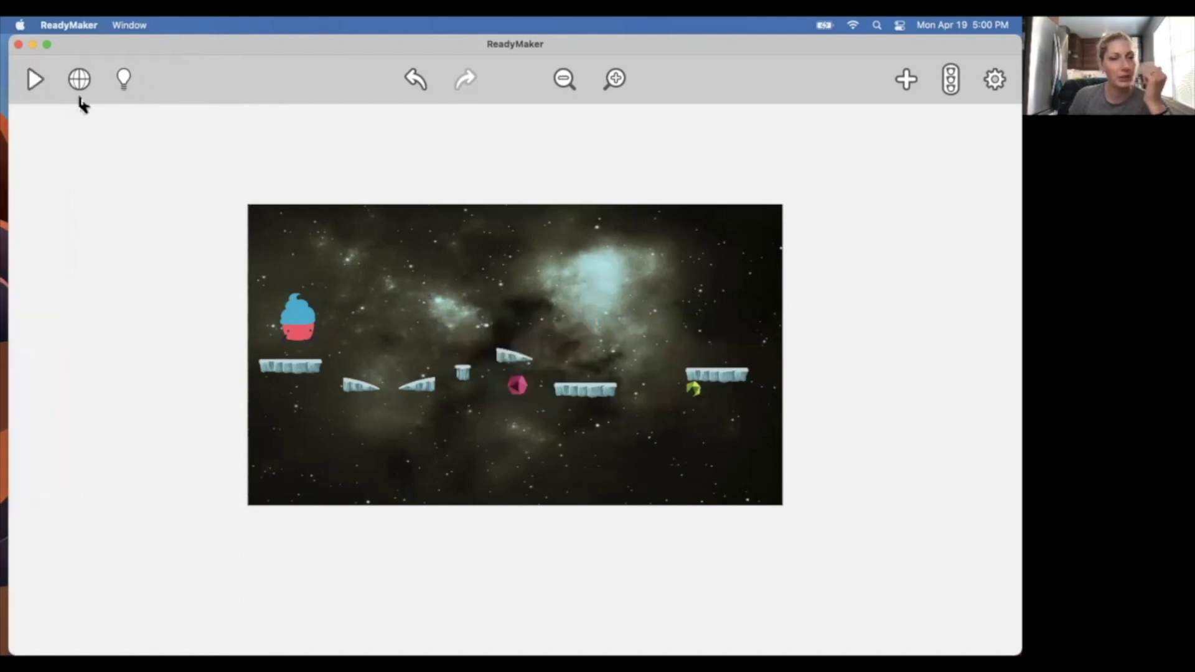
# - Preview the scene and jump the cupcake character across the platforms to test landing on the moving one, then end the preview
pyautogui.click(36, 80)
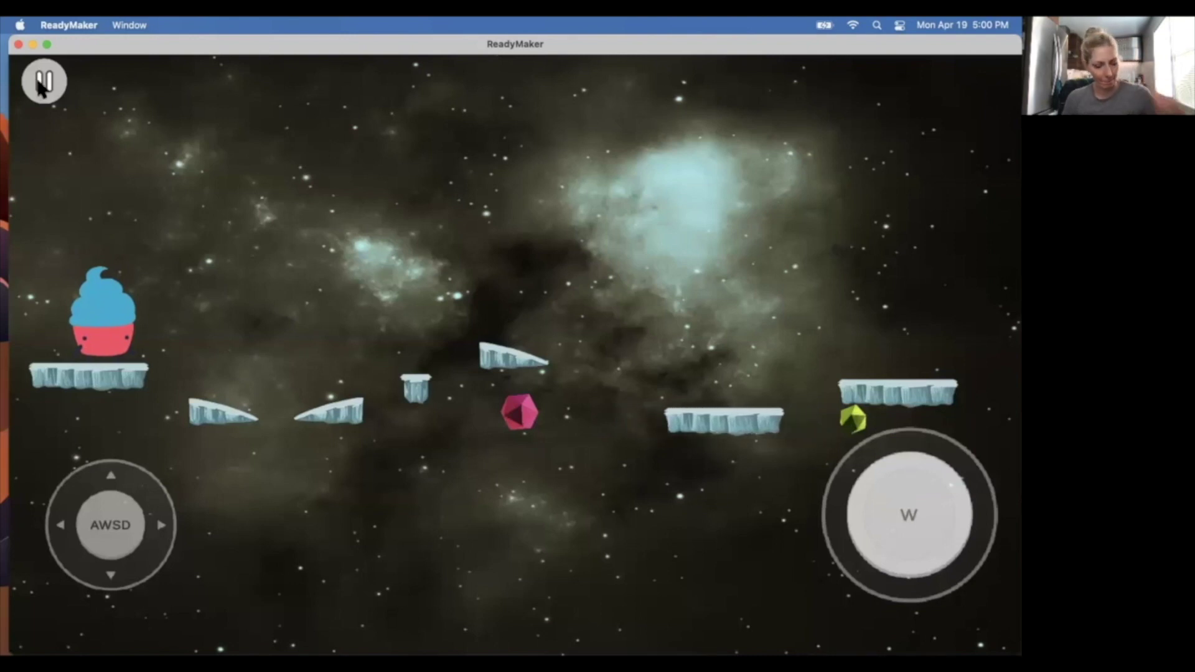
pyautogui.press('d')
pyautogui.press('w')
pyautogui.press('w')
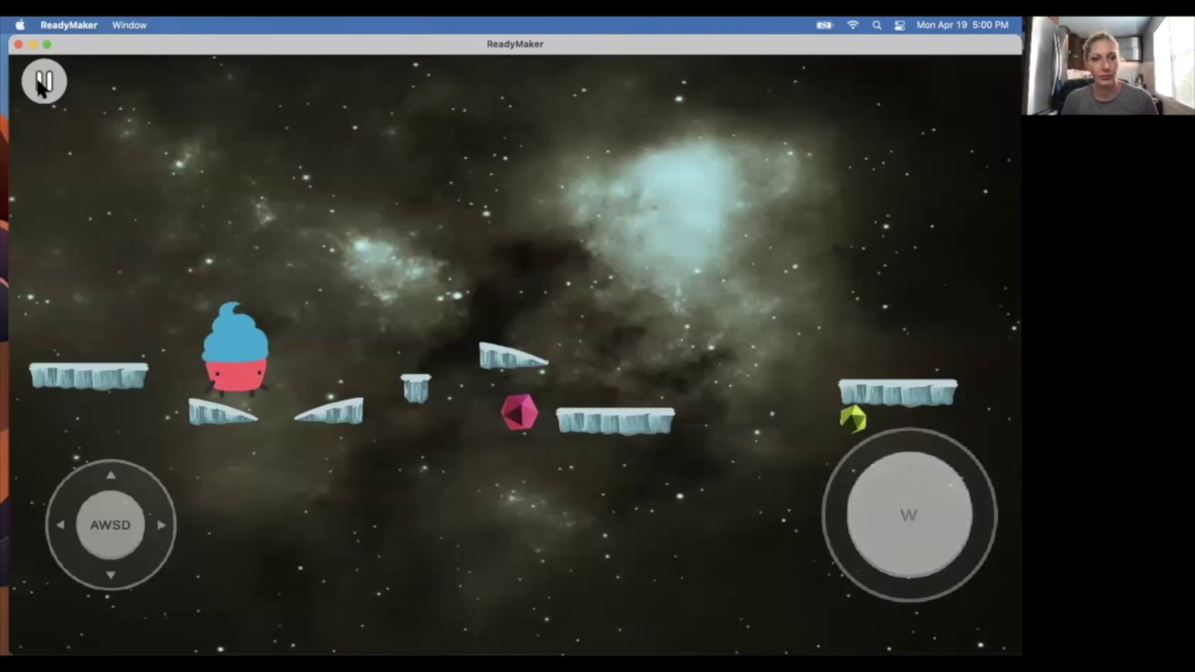
pyautogui.press('w')
pyautogui.press('w')
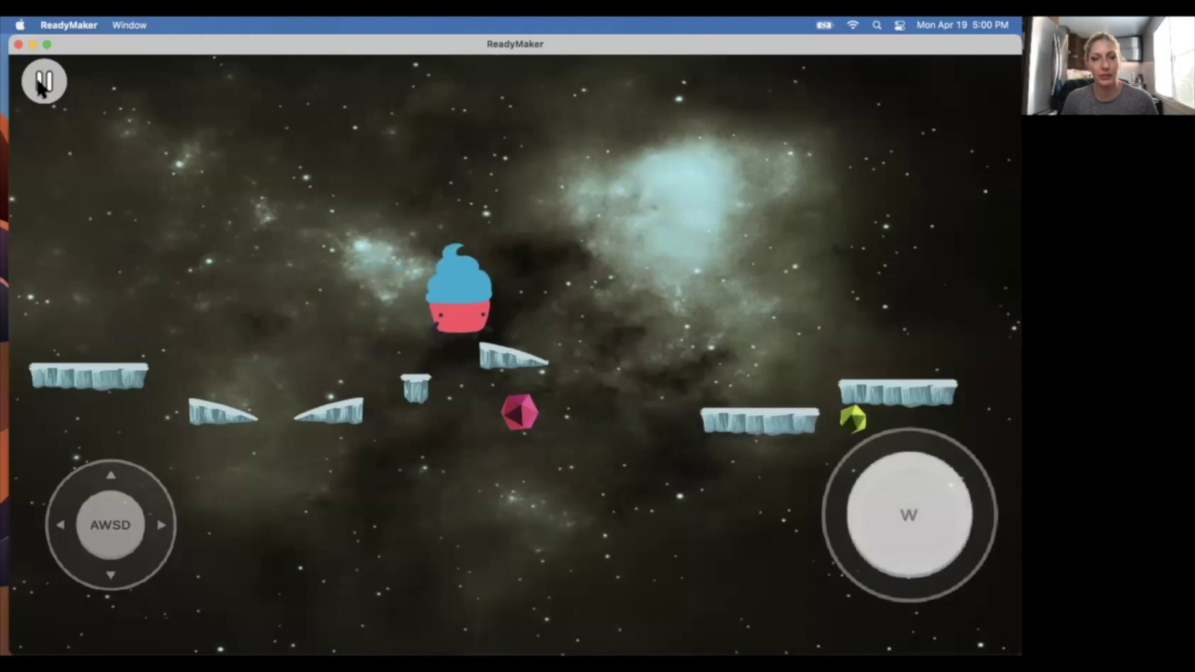
pyautogui.press('d')
pyautogui.press('w')
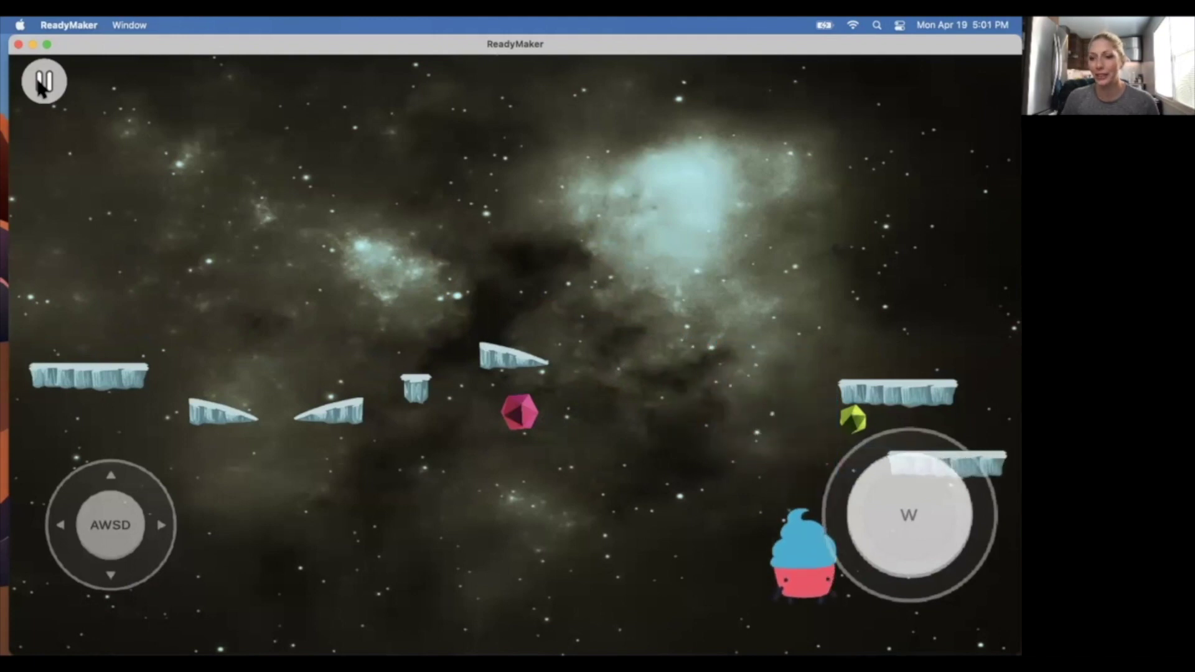
pyautogui.click(41, 87)
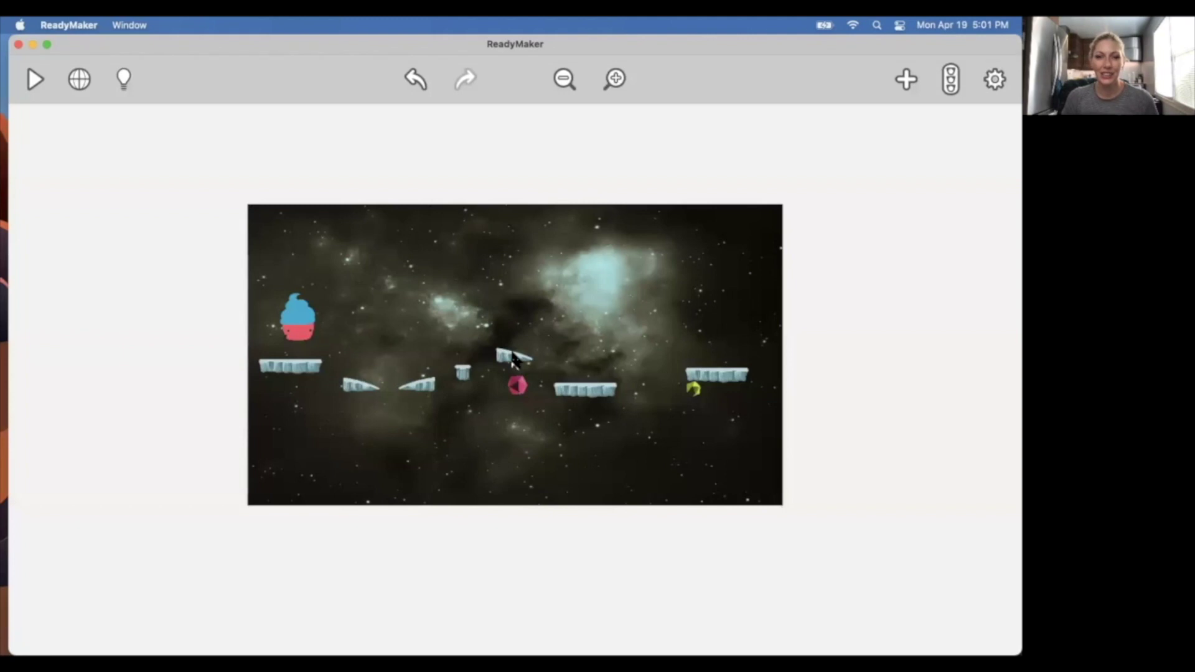
# - Activate physics on the Ice Long 2 platform with Gravity off and Lock Y Position on
pyautogui.click(591, 404)
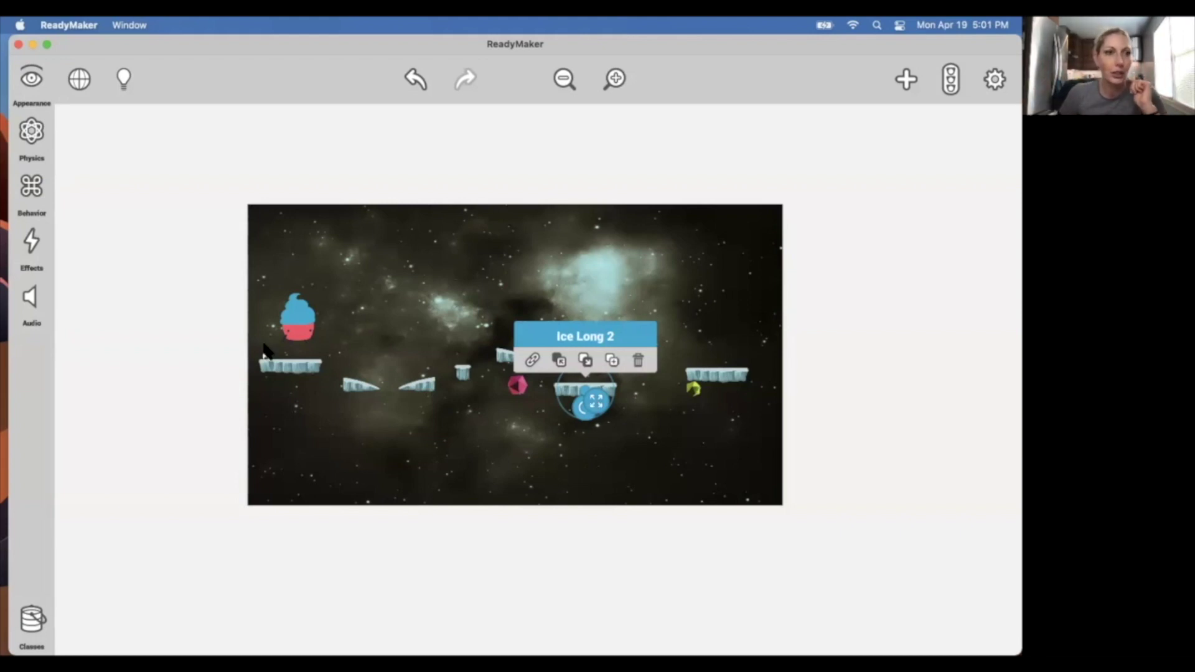
pyautogui.click(33, 130)
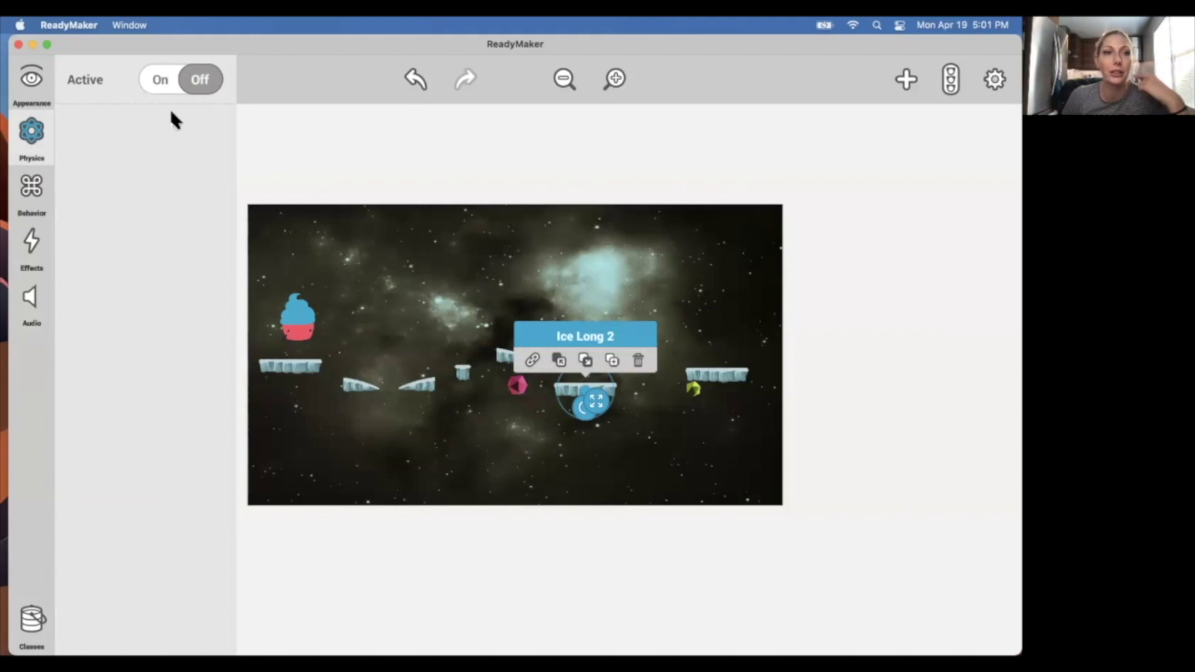
pyautogui.click(197, 90)
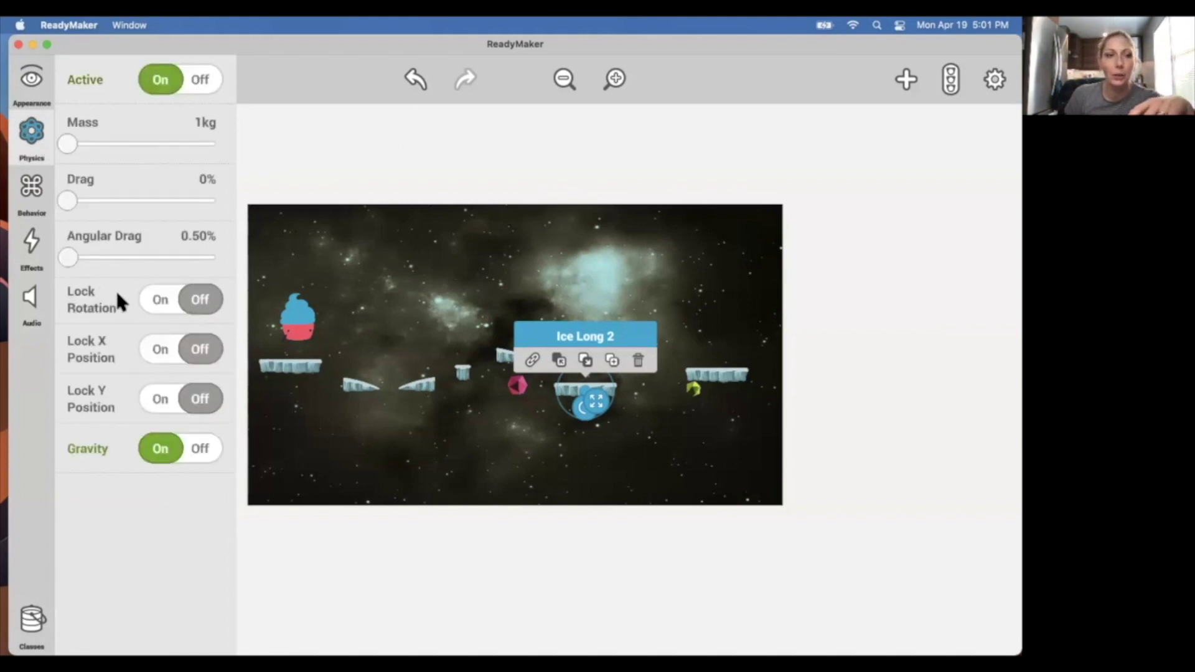
pyautogui.click(169, 449)
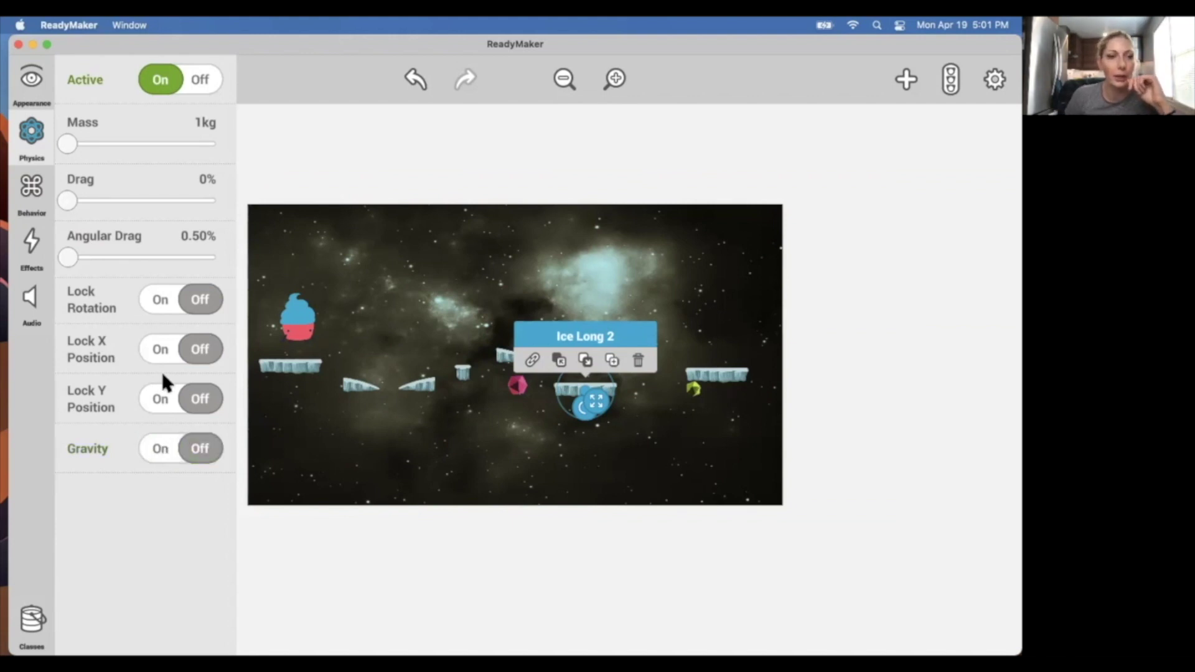
pyautogui.click(198, 407)
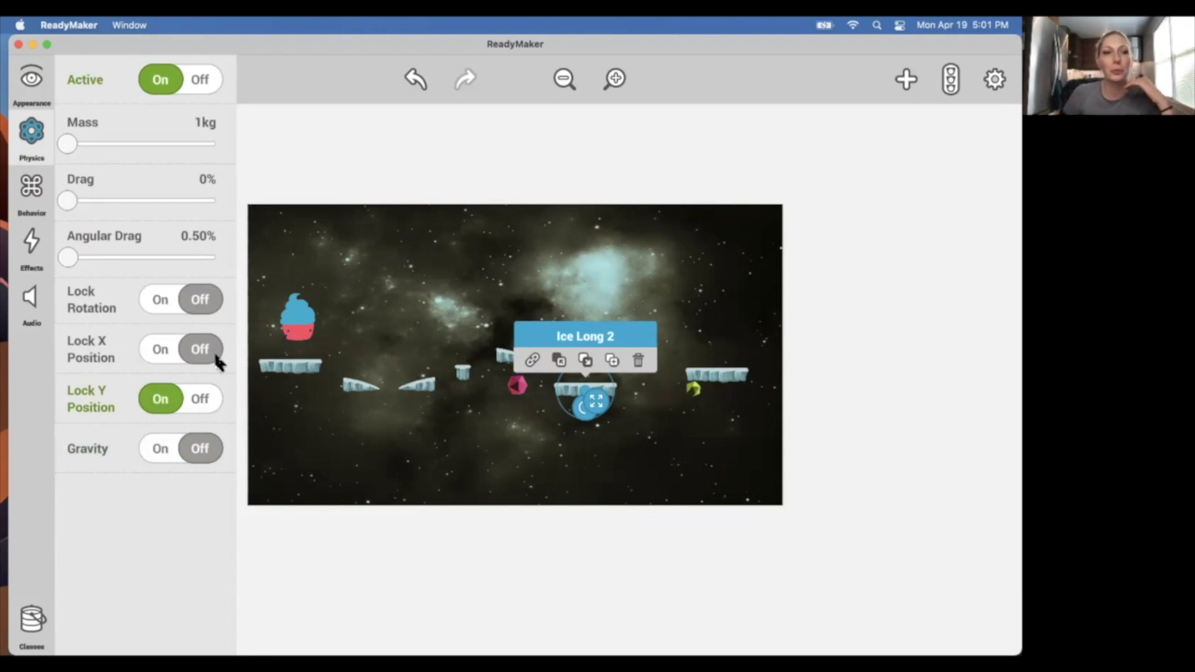
pyautogui.click(270, 176)
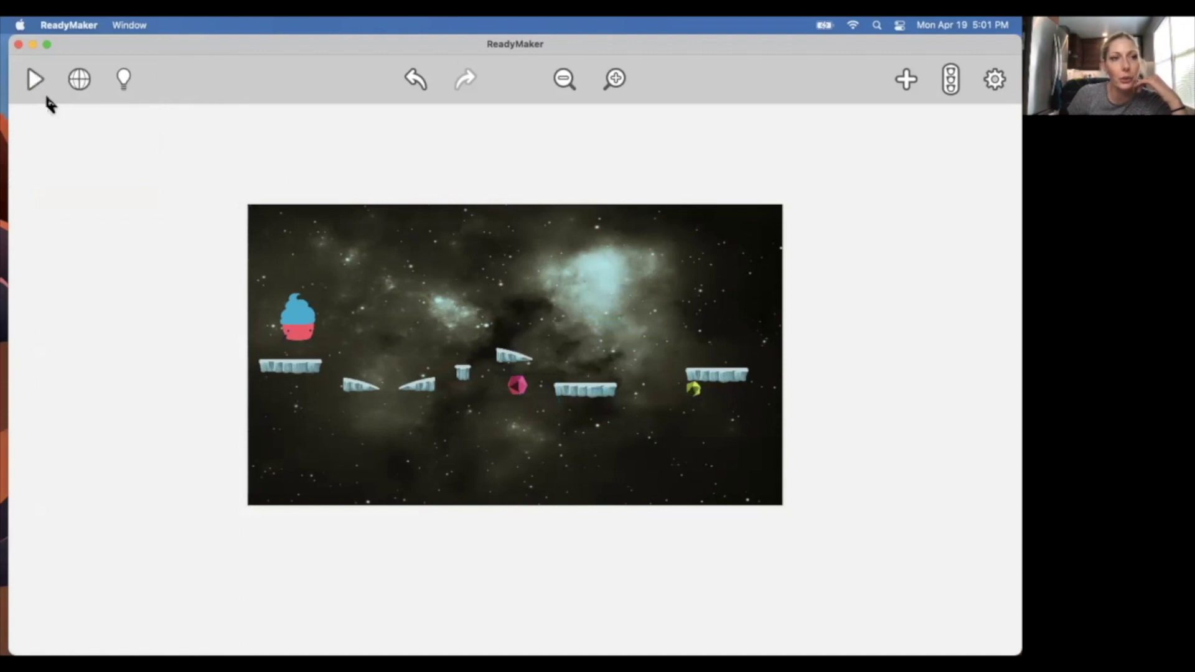
# - Preview the scene again, riding the cupcake on the moving platform and jumping to the far-right platform, then end the preview
pyautogui.click(582, 390)
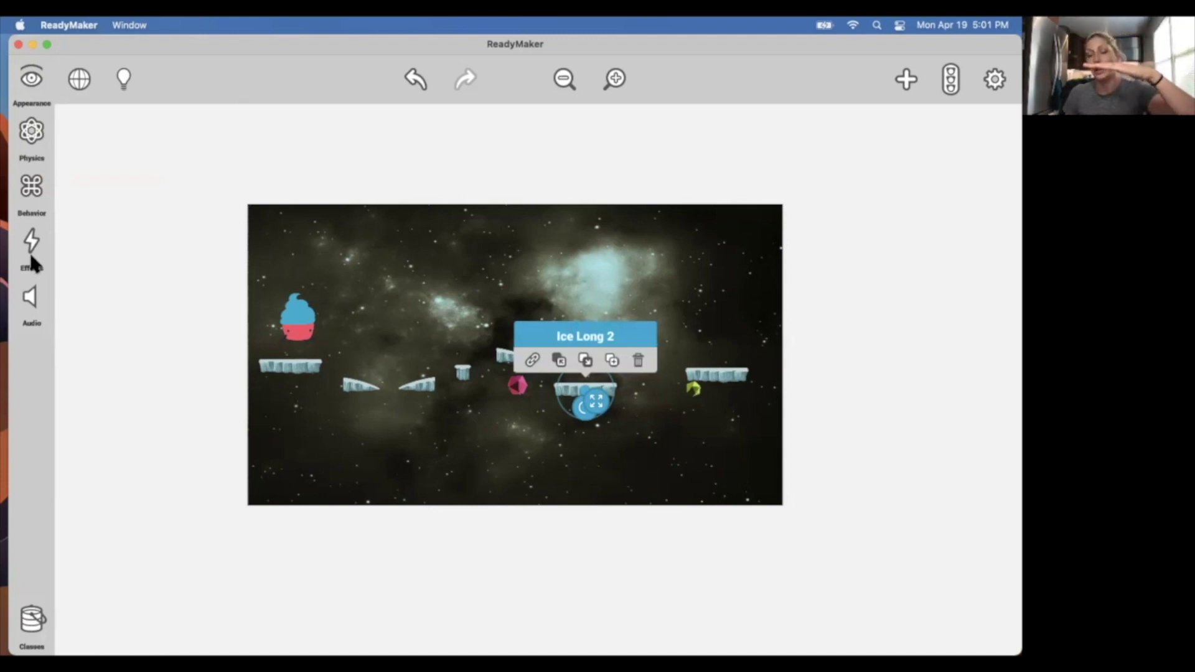
pyautogui.click(150, 356)
pyautogui.click(28, 92)
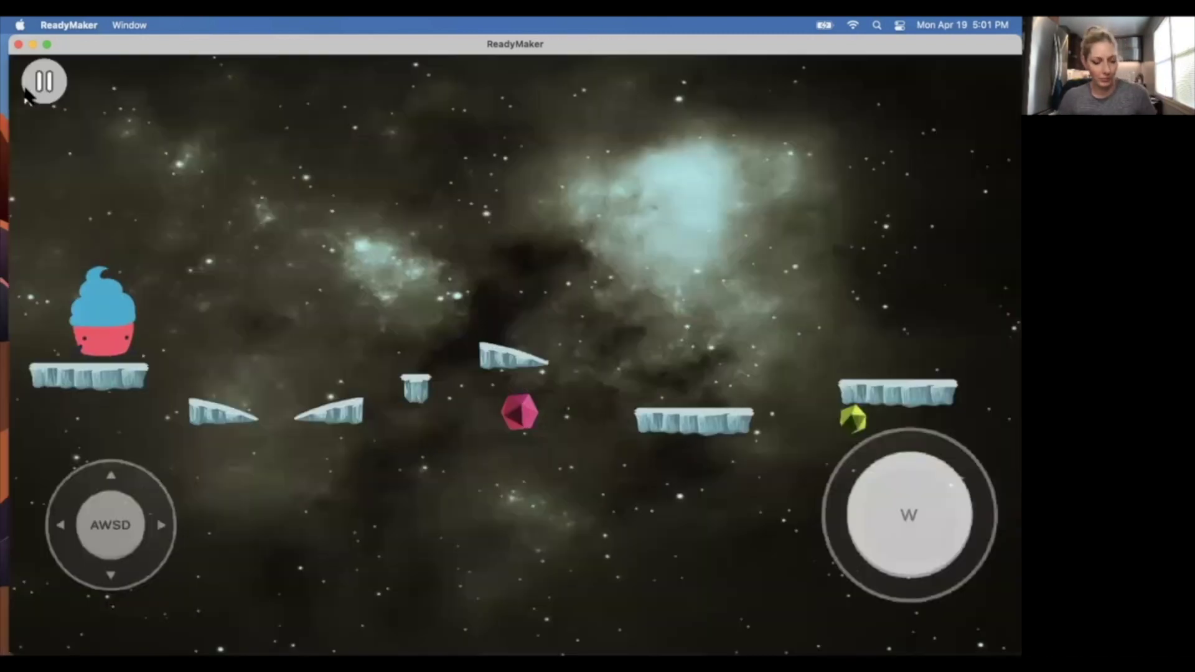
pyautogui.press('d')
pyautogui.press('w')
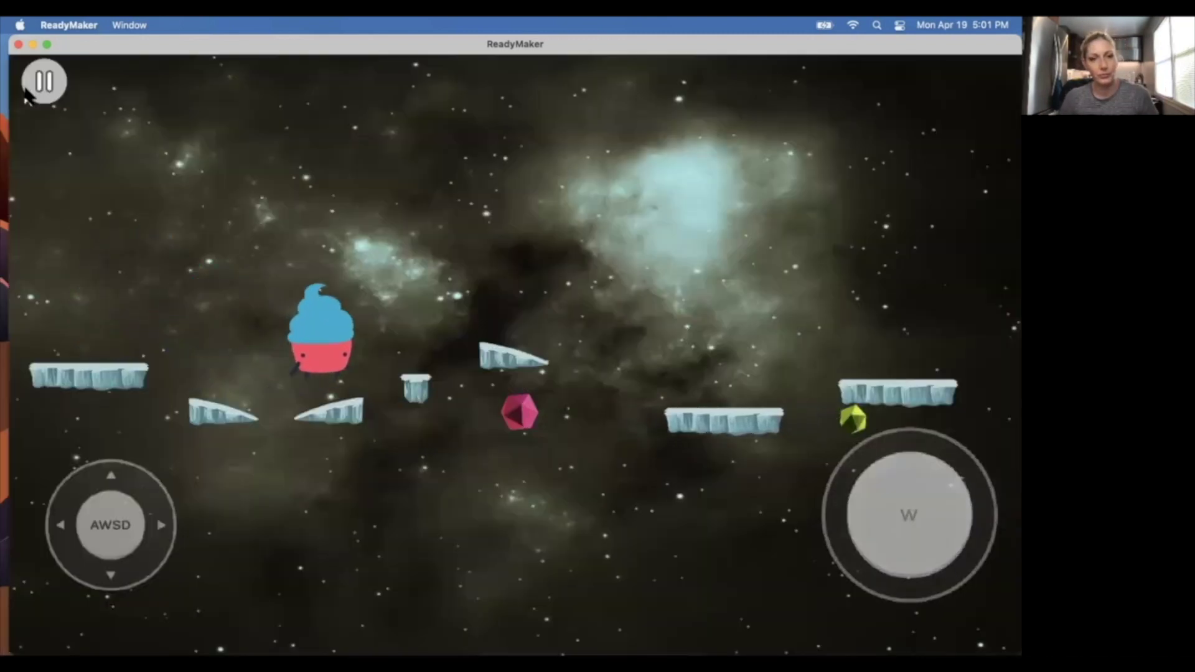
pyautogui.press('w')
pyautogui.press('w')
pyautogui.press('d')
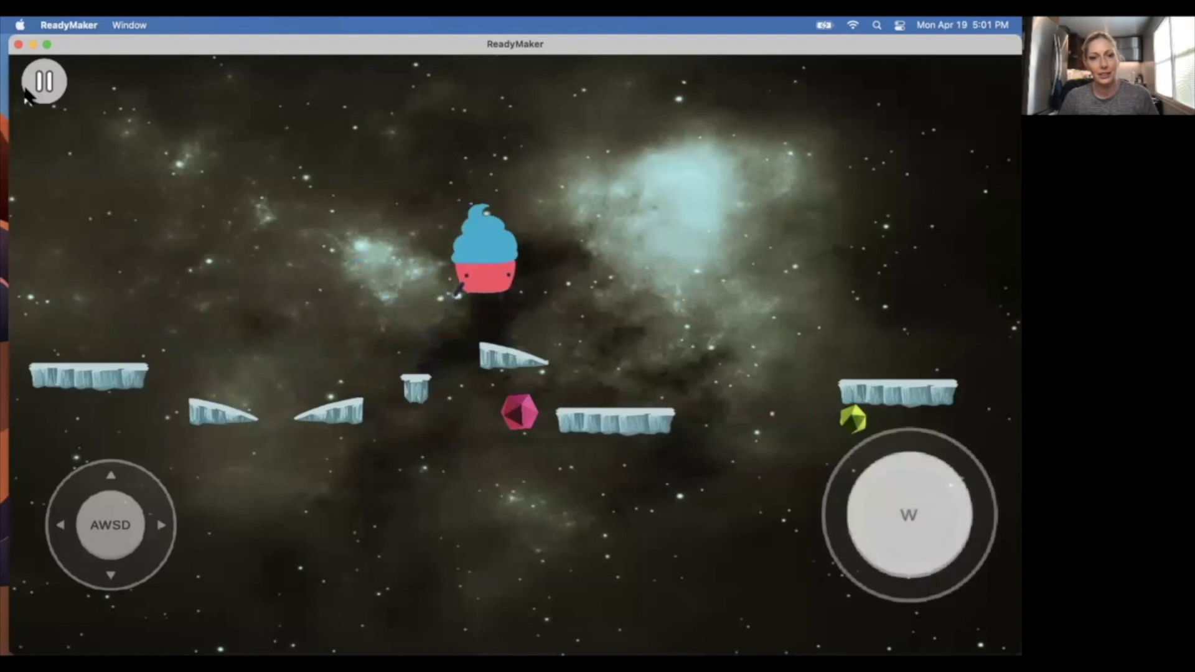
pyautogui.press('a')
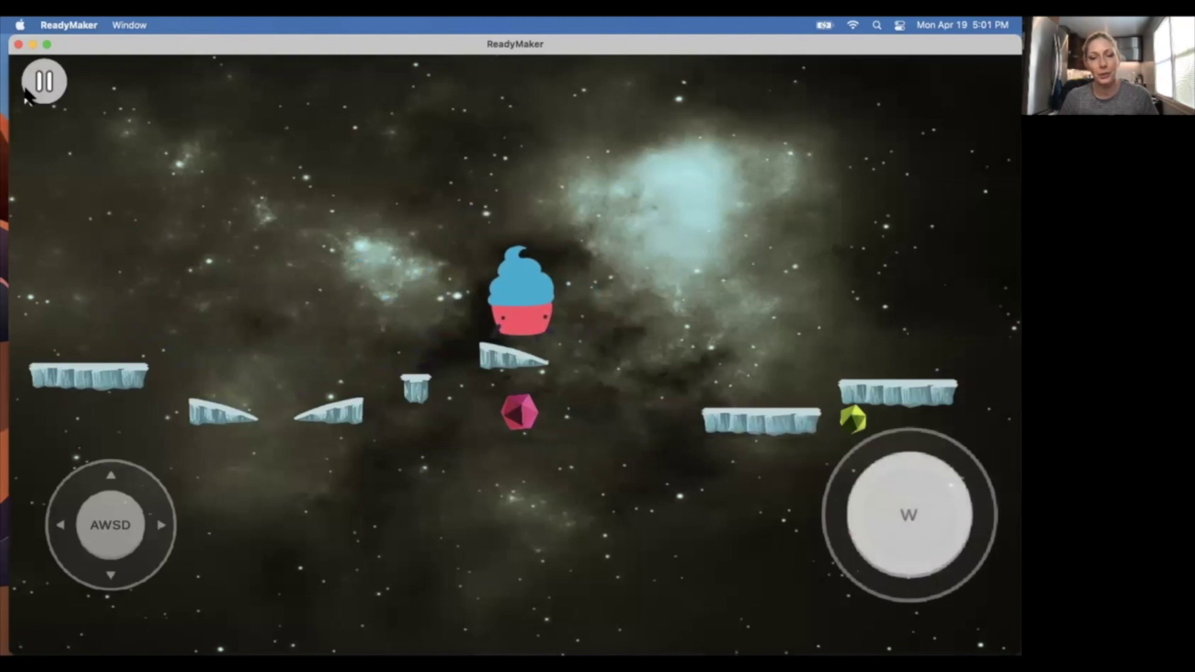
pyautogui.press('w')
pyautogui.press('d')
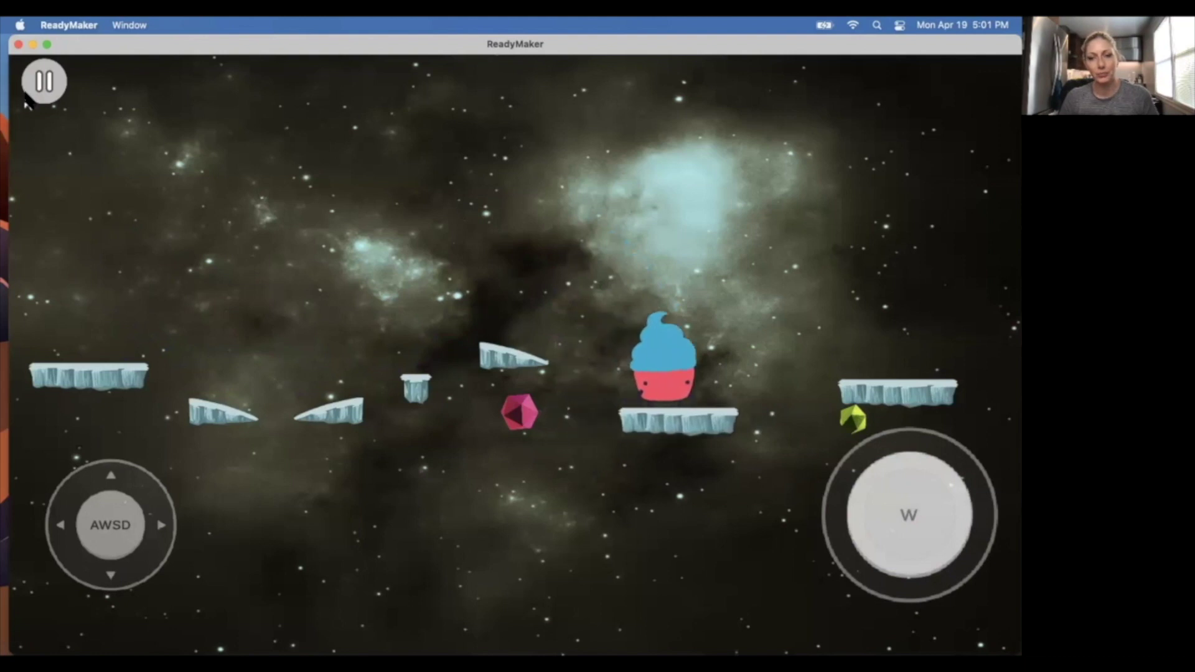
pyautogui.press('w')
pyautogui.press('d')
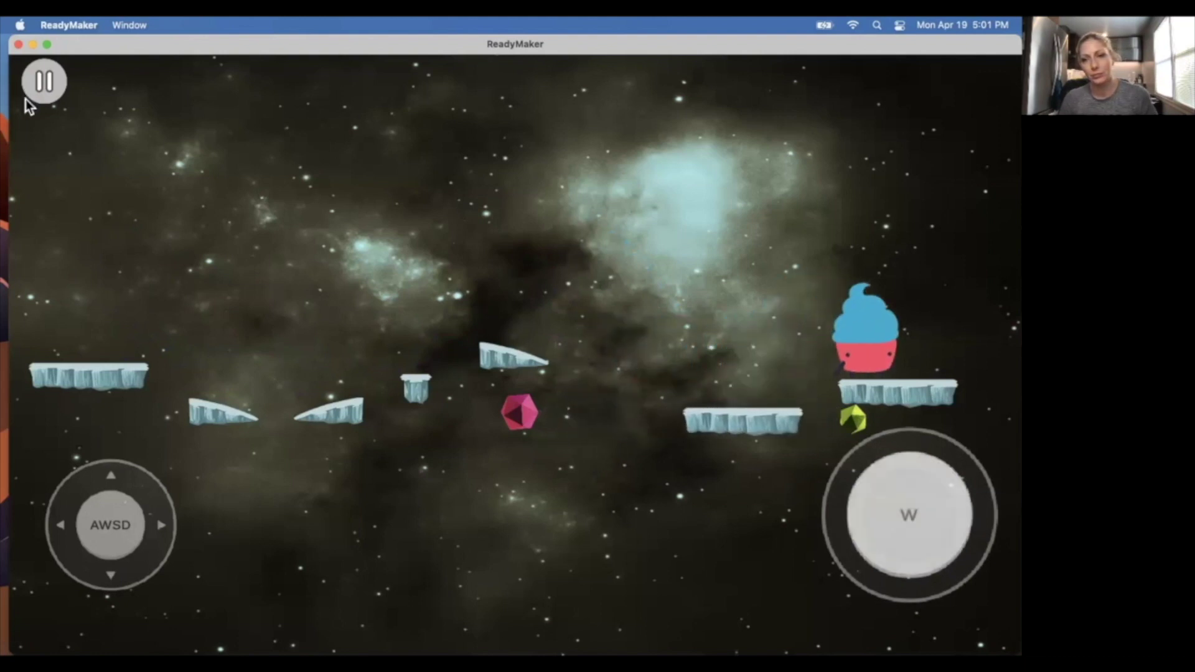
pyautogui.click(41, 84)
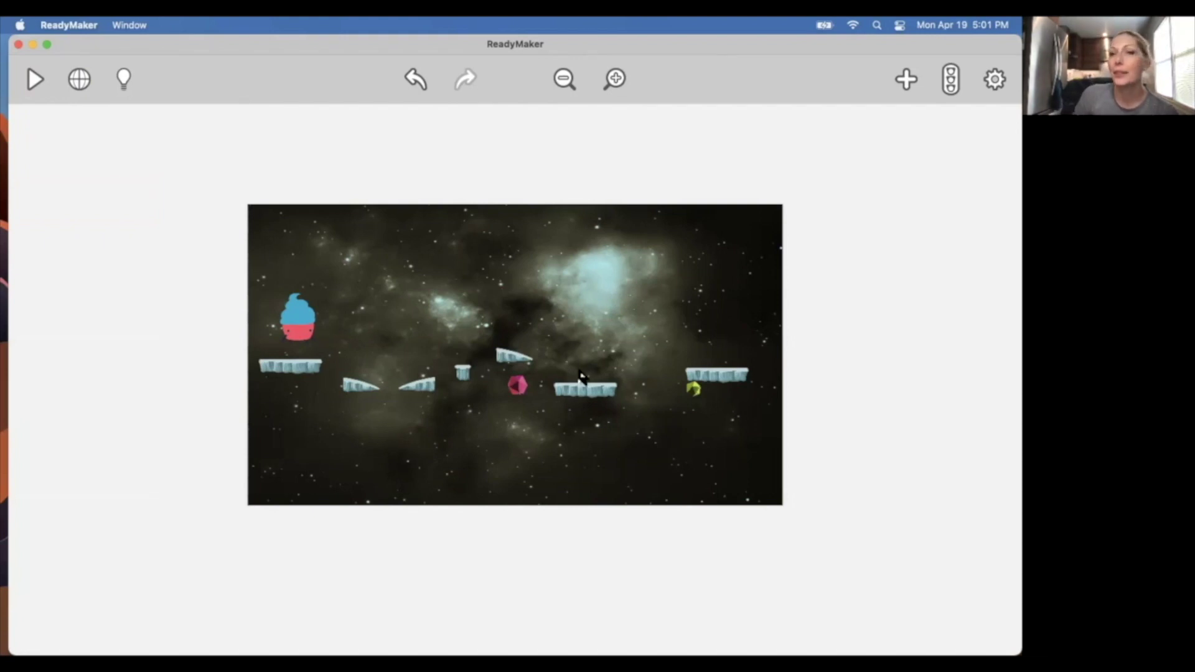
# - Add the AI_alien artwork from the asset library to the scene, near the middle of the background's upper edge
pyautogui.click(913, 73)
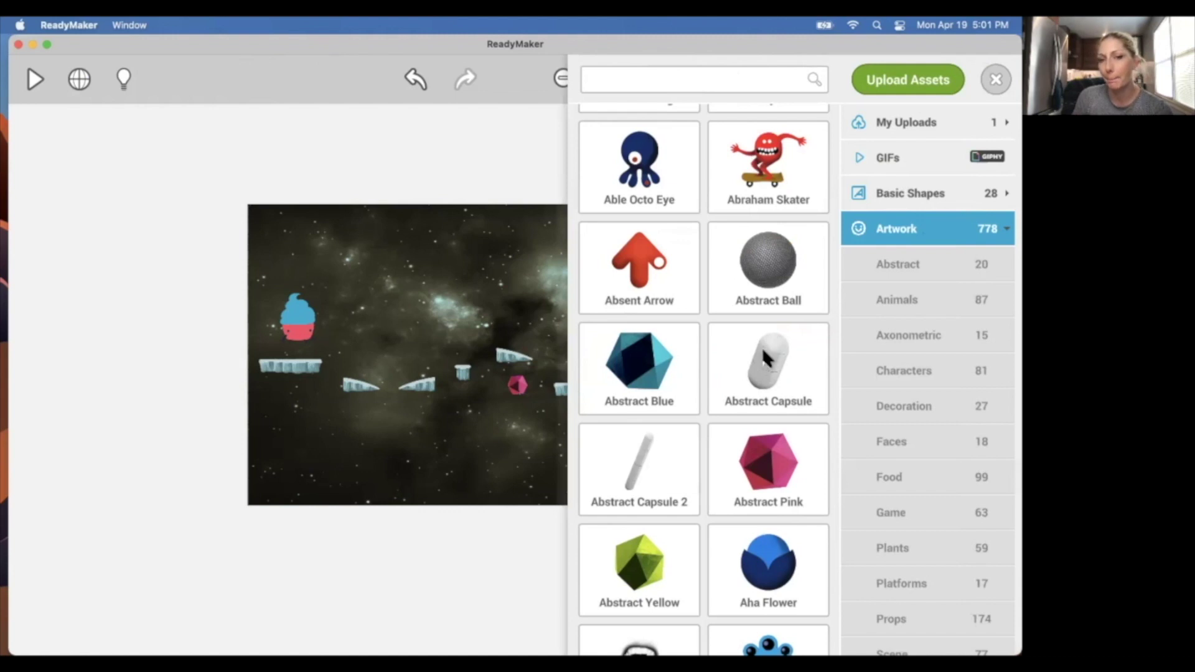
pyautogui.scroll(-10, 764, 358)
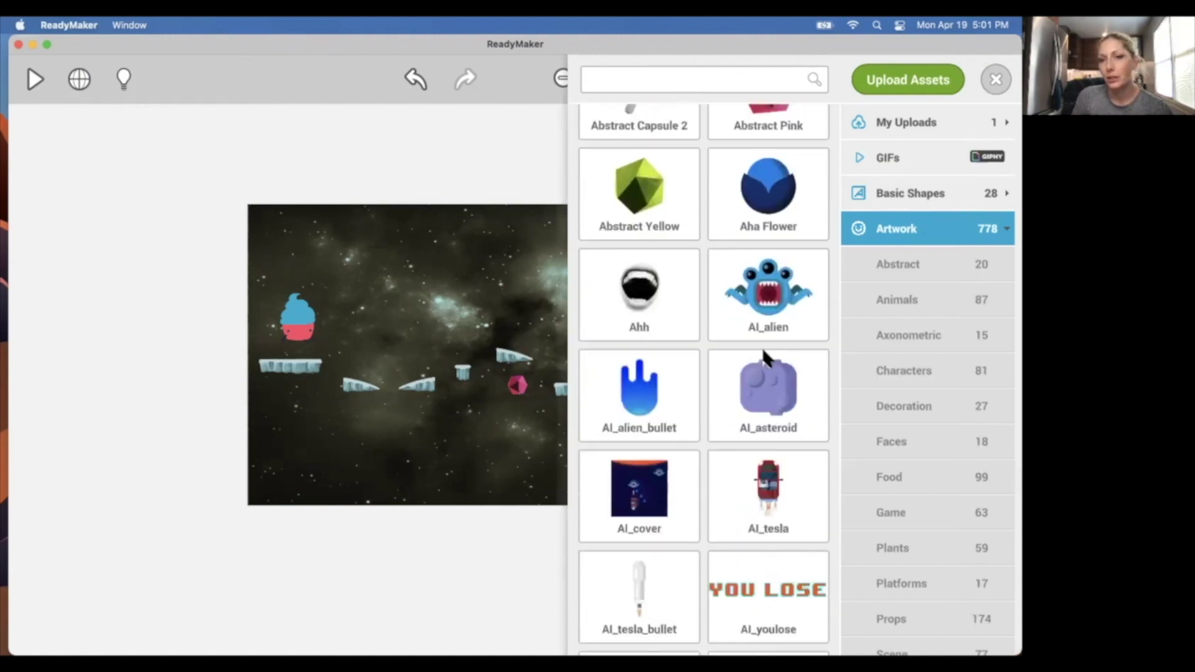
pyautogui.scroll(-1, 766, 355)
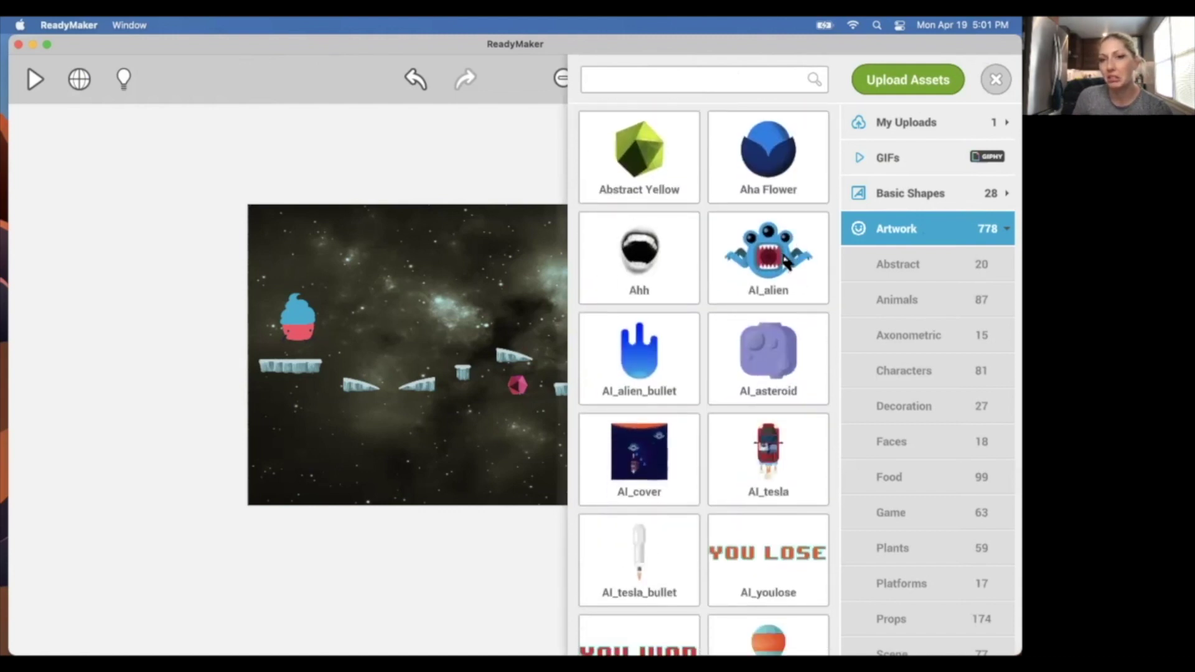
pyautogui.moveTo(786, 262); pyautogui.dragTo(574, 225)
# - Search the asset library for "alien" and close the library
pyautogui.click(734, 81)
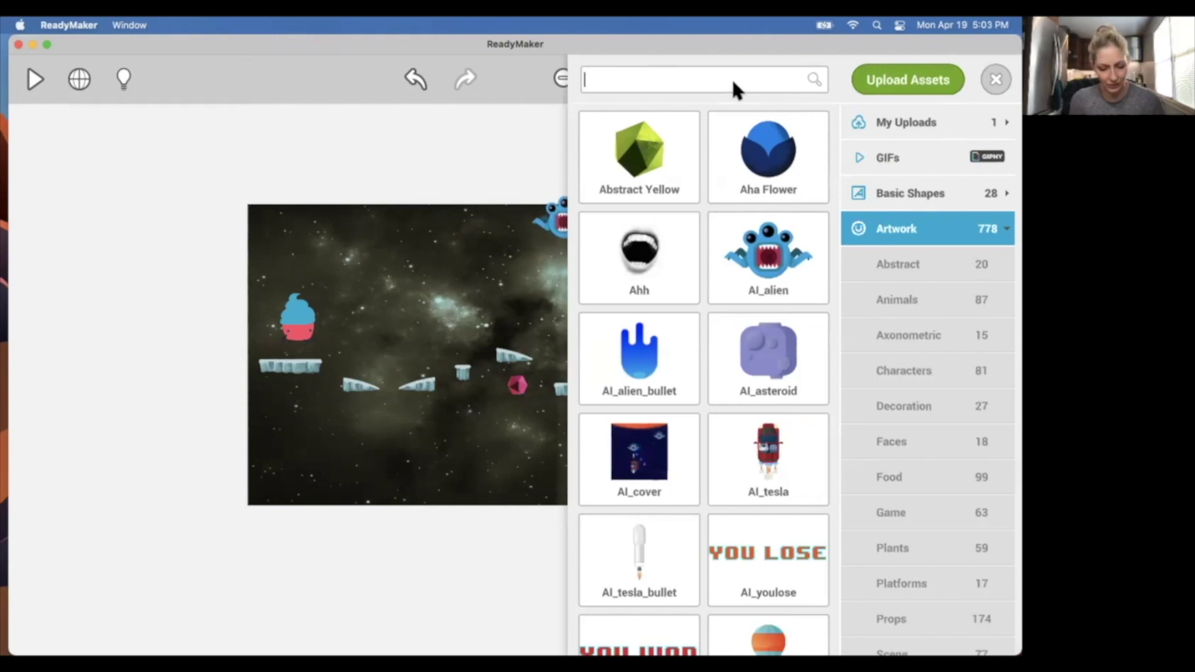
pyautogui.write('alien')
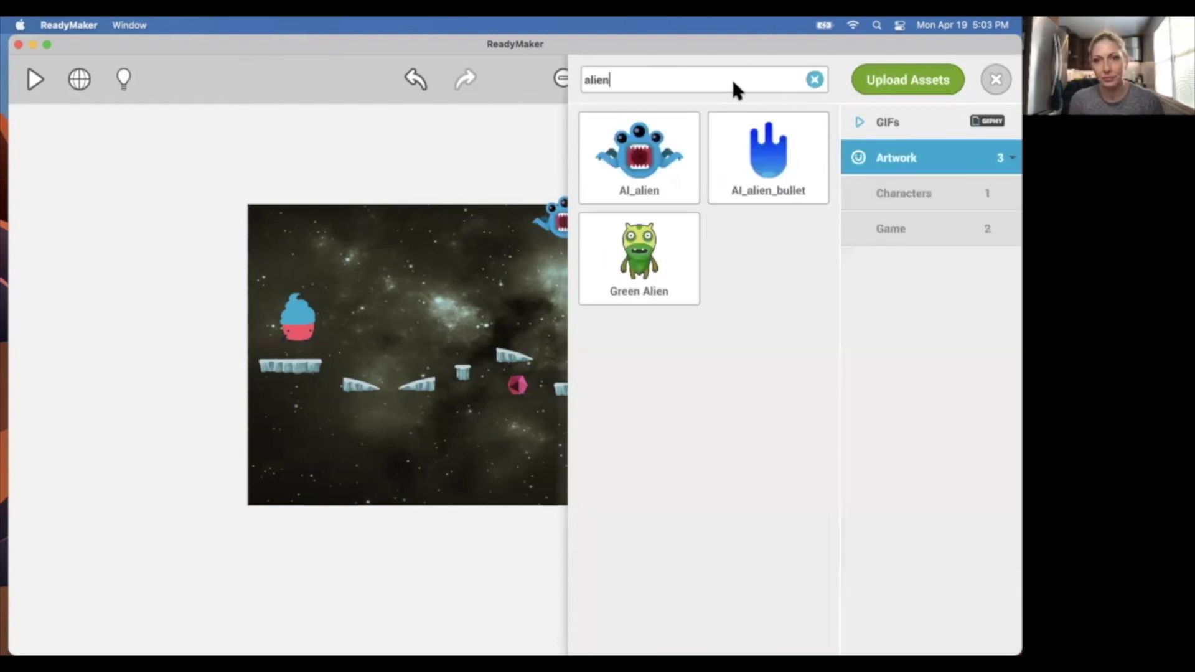
pyautogui.click(995, 79)
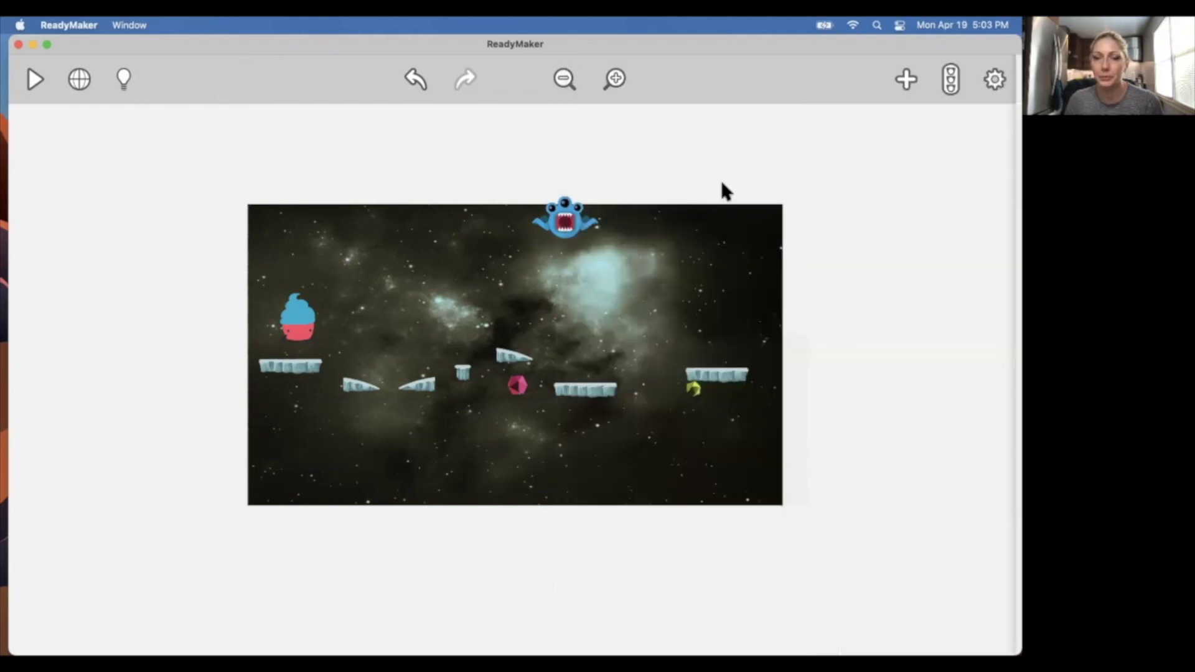
# - Preview the scene briefly to check how AI_alien acts without any behavior, and end the preview
pyautogui.click(568, 226)
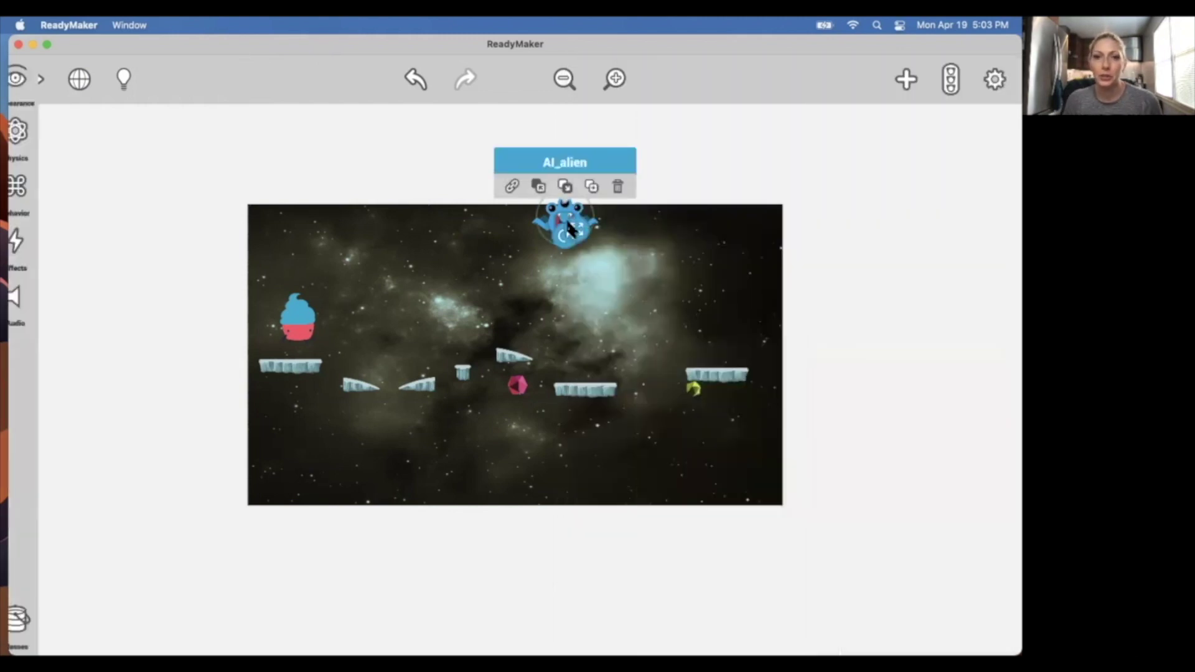
pyautogui.click(877, 177)
pyautogui.click(563, 219)
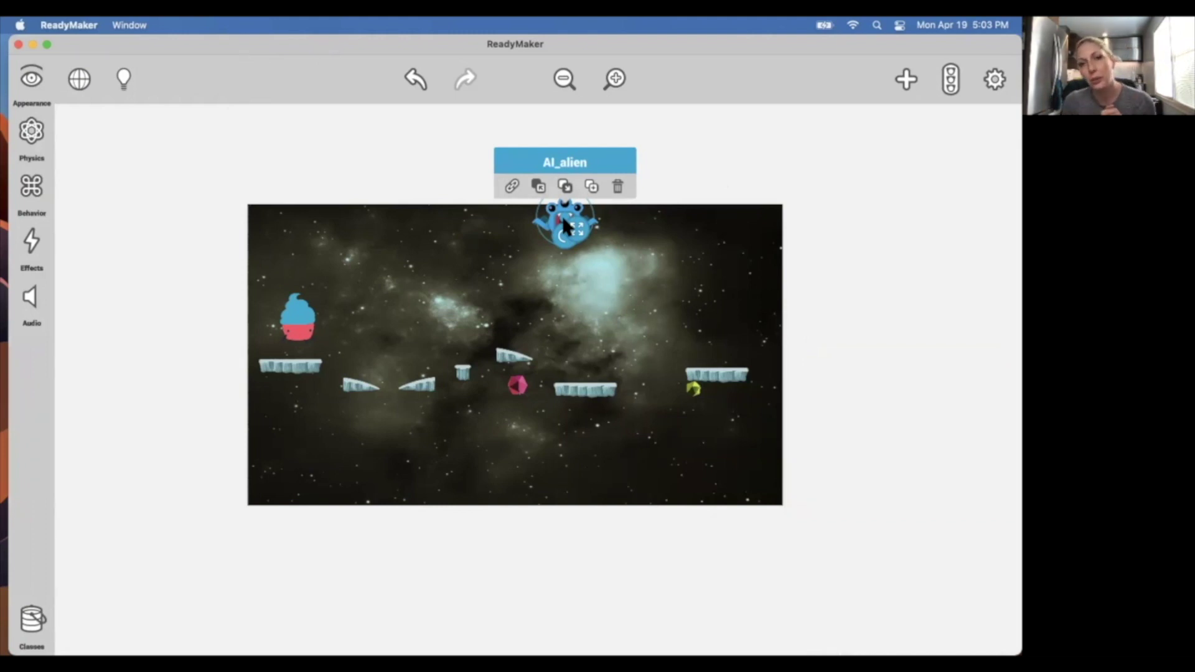
pyautogui.click(478, 190)
pyautogui.click(35, 81)
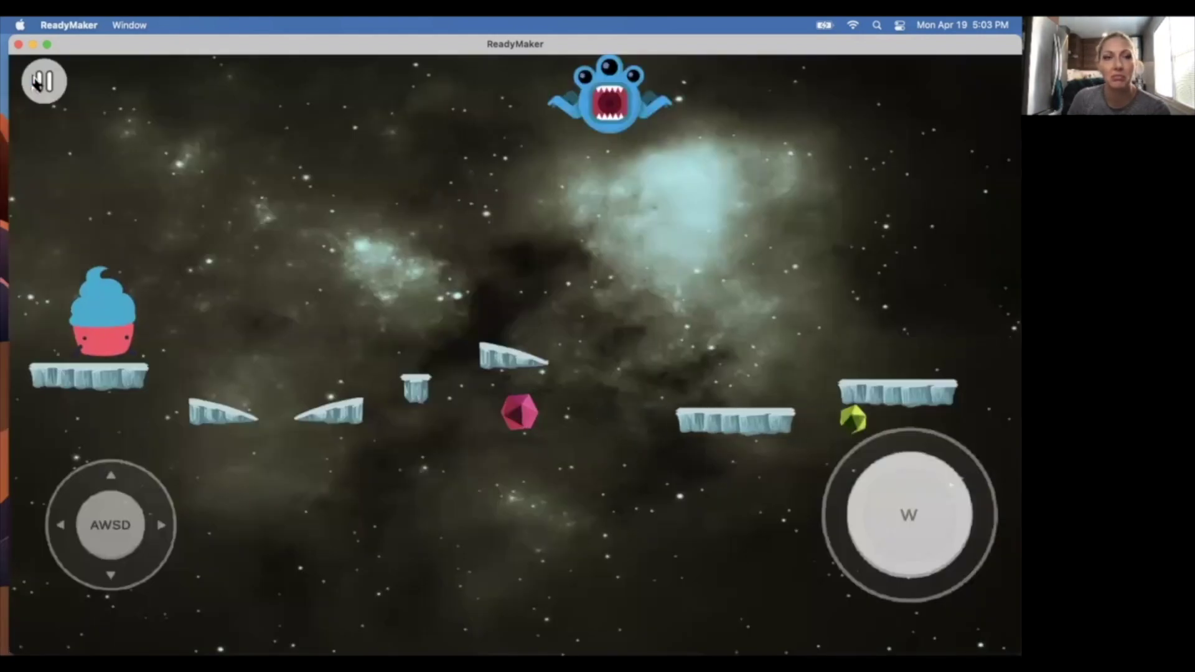
pyautogui.click(36, 81)
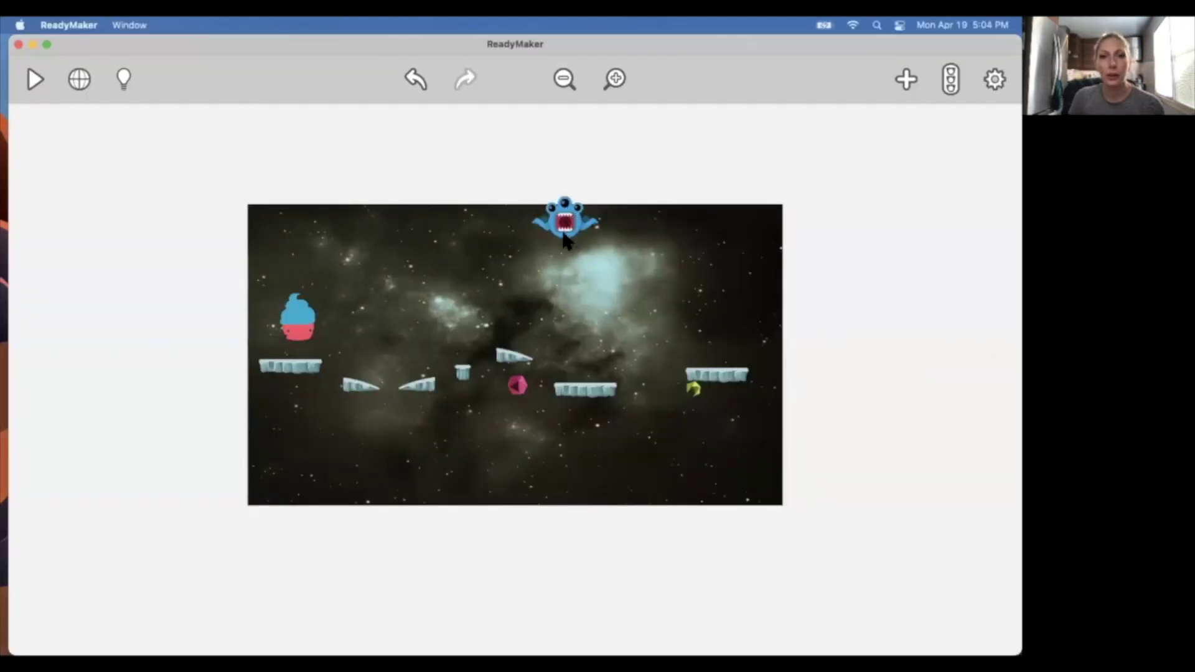
# - Add a Move Towards behavior to AI_alien and close the asset library
pyautogui.click(592, 218)
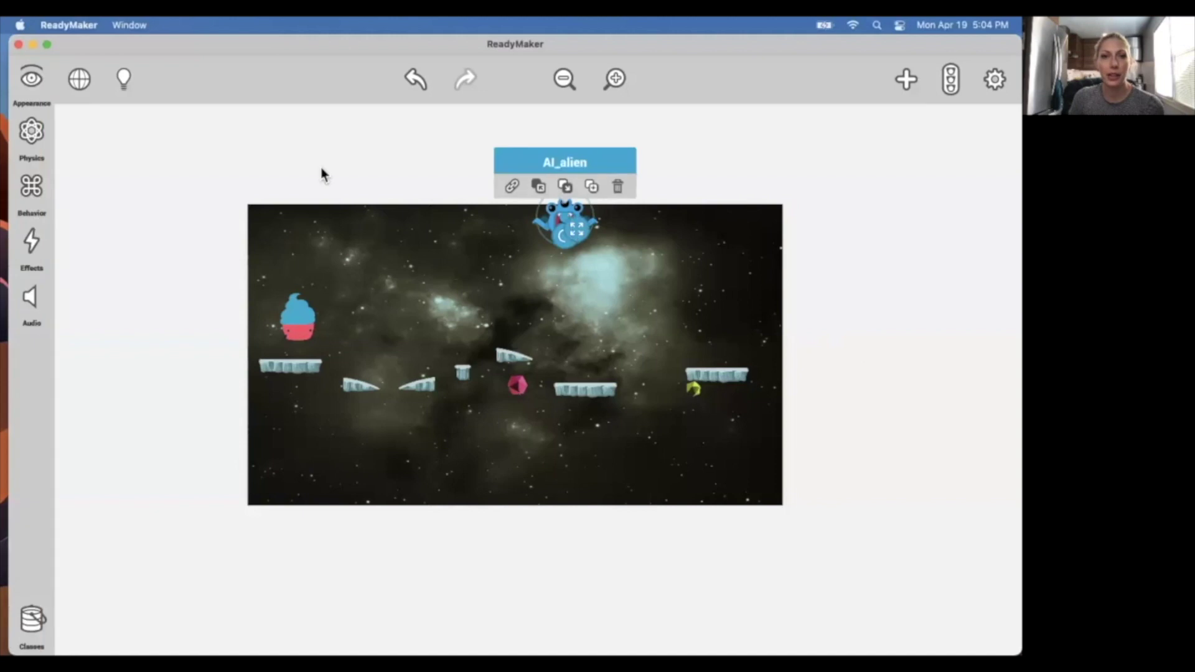
pyautogui.click(31, 186)
pyautogui.click(113, 93)
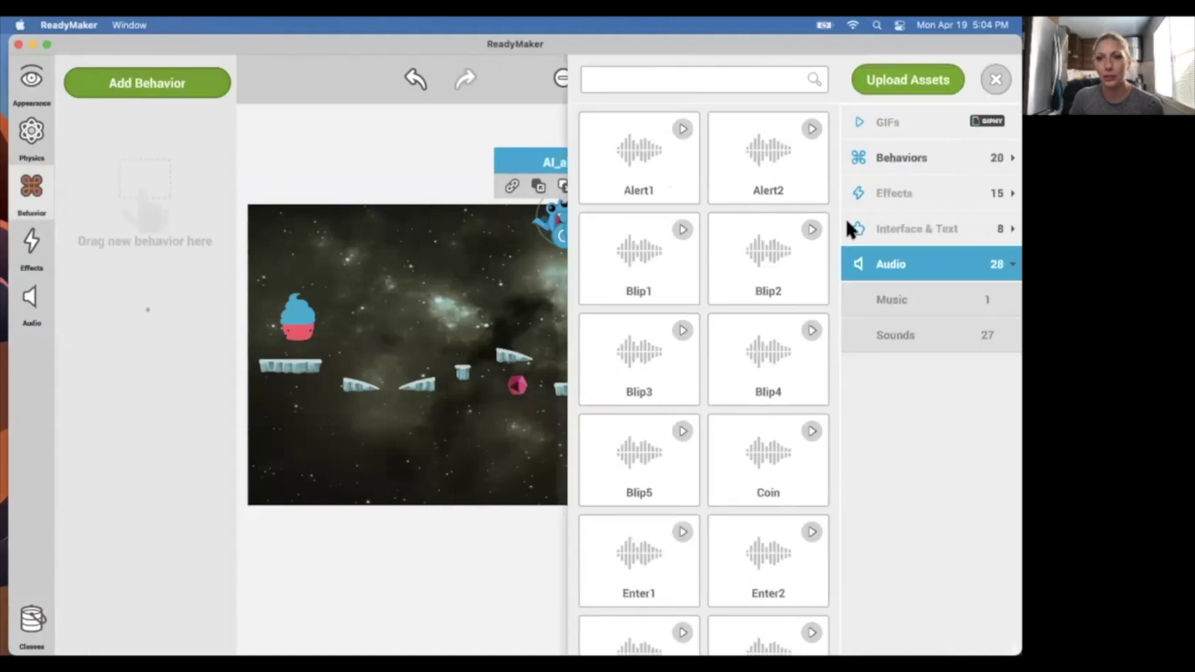
pyautogui.click(915, 158)
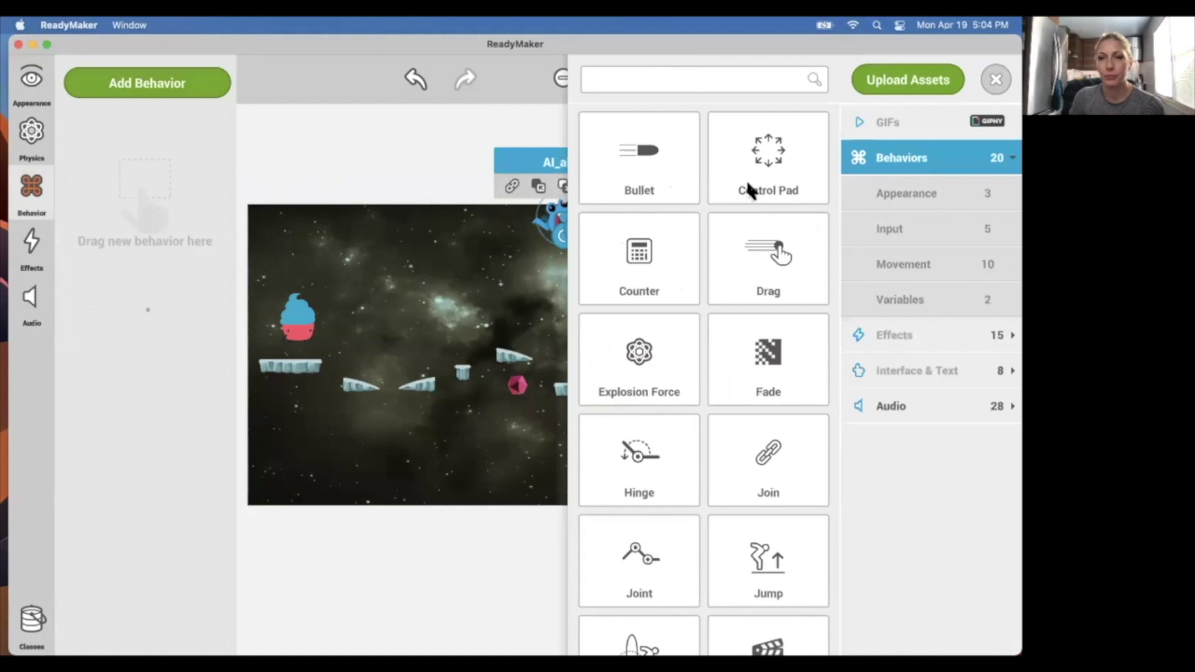
pyautogui.scroll(-5, 771, 314)
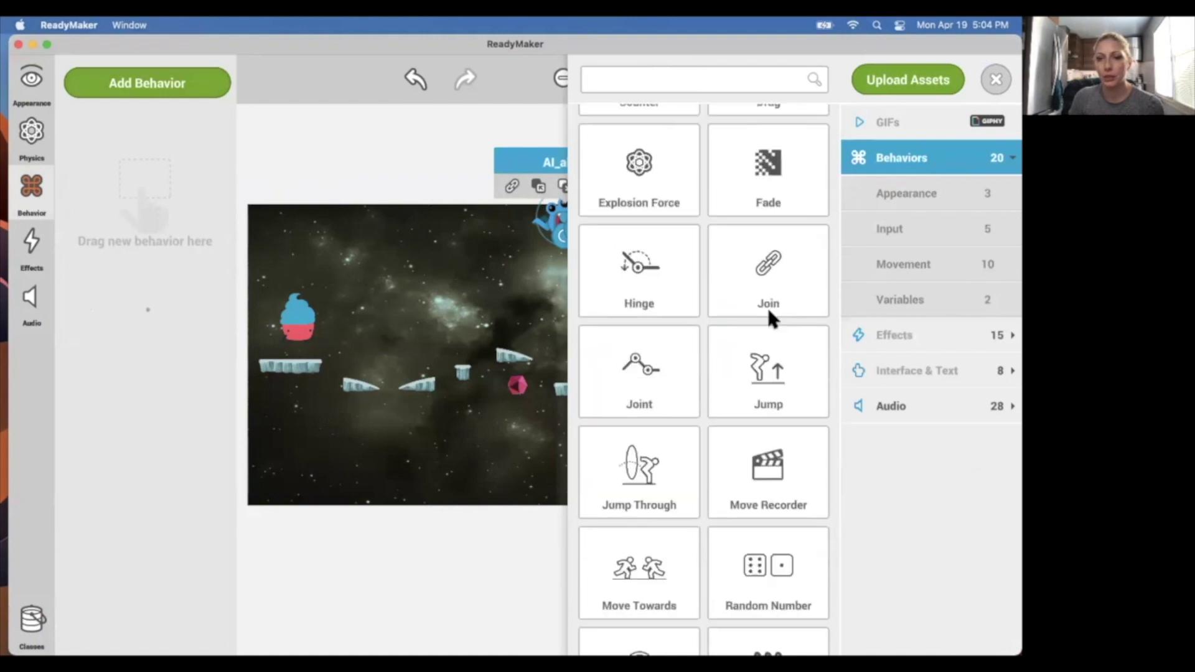
pyautogui.scroll(-2, 770, 318)
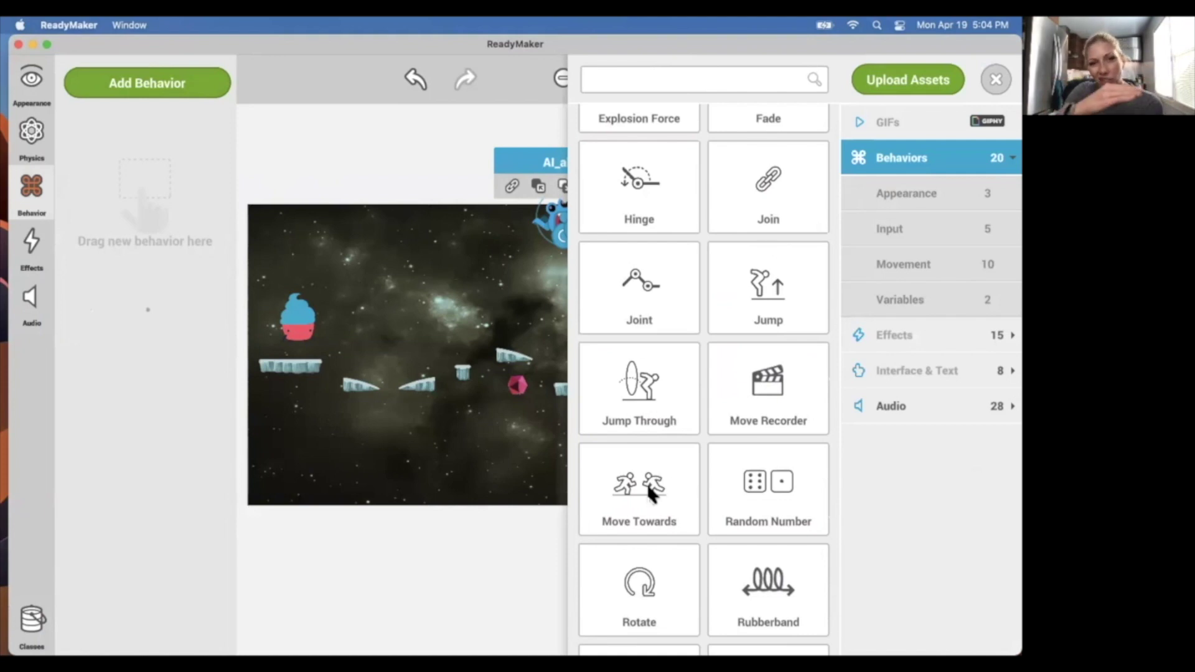
pyautogui.moveTo(649, 494); pyautogui.dragTo(170, 340)
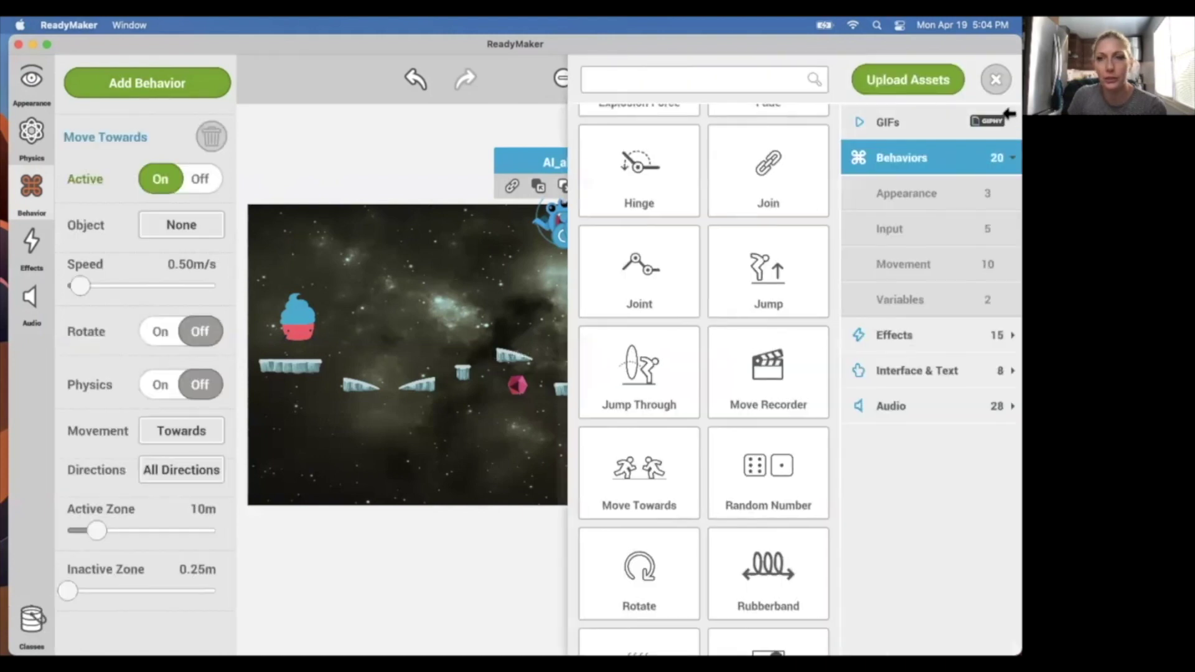
pyautogui.click(994, 81)
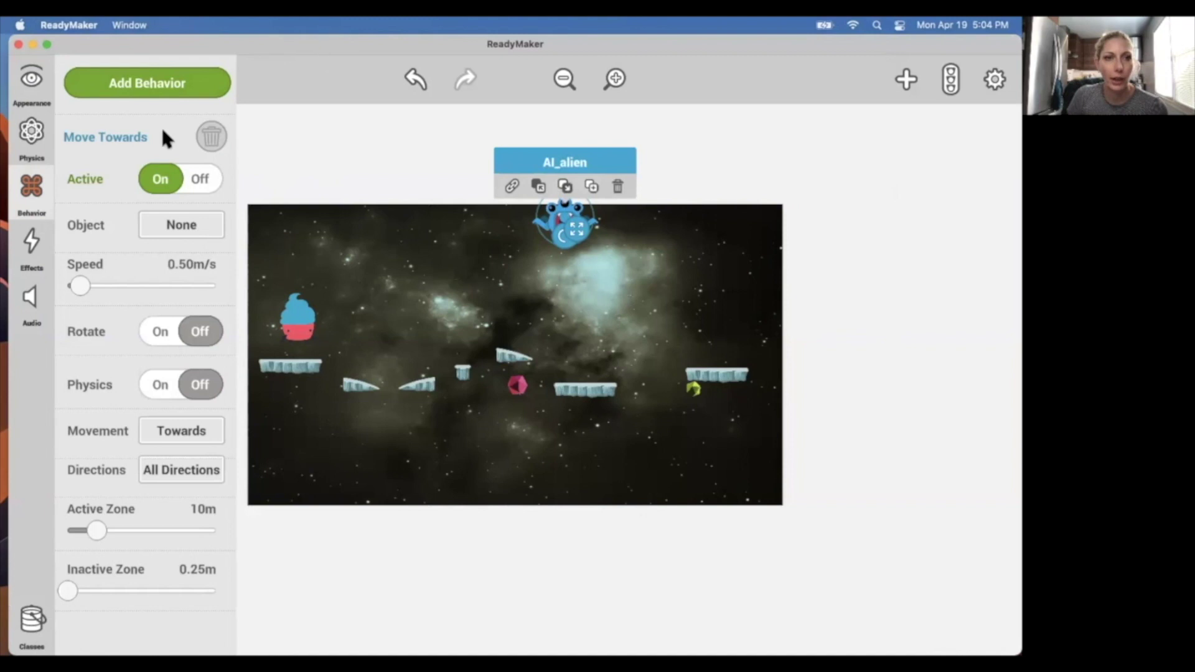
# - Set Cupcake Carl as the object AI_alien moves towards and review the remaining Move Towards settings
pyautogui.click(173, 227)
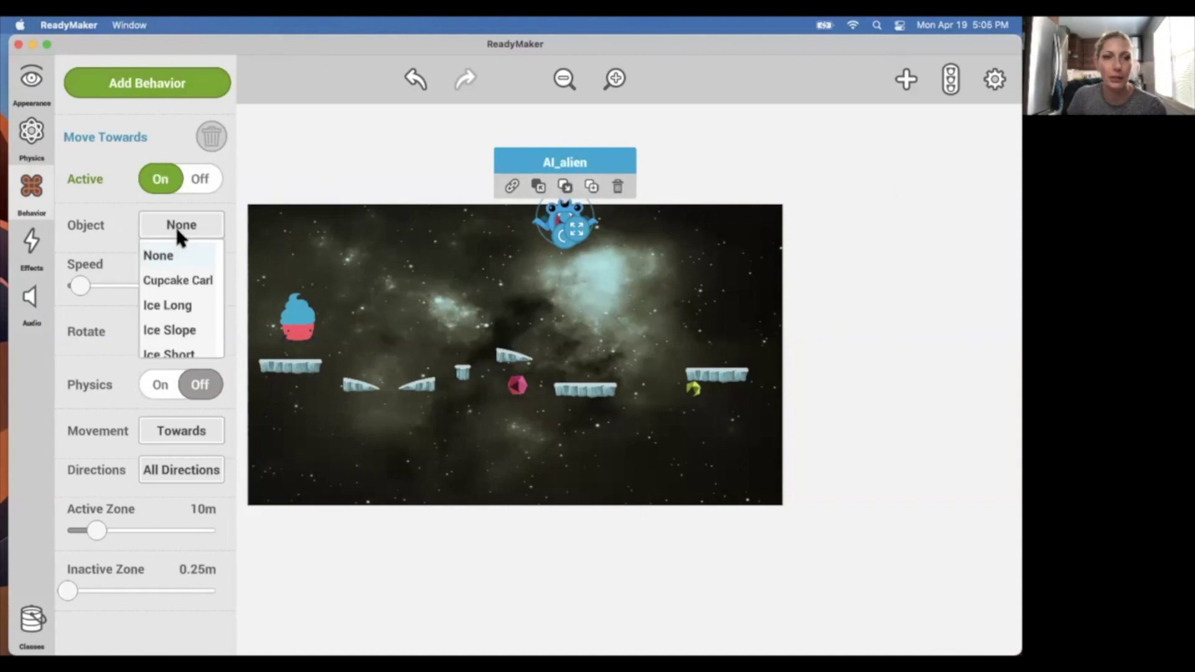
pyautogui.click(177, 269)
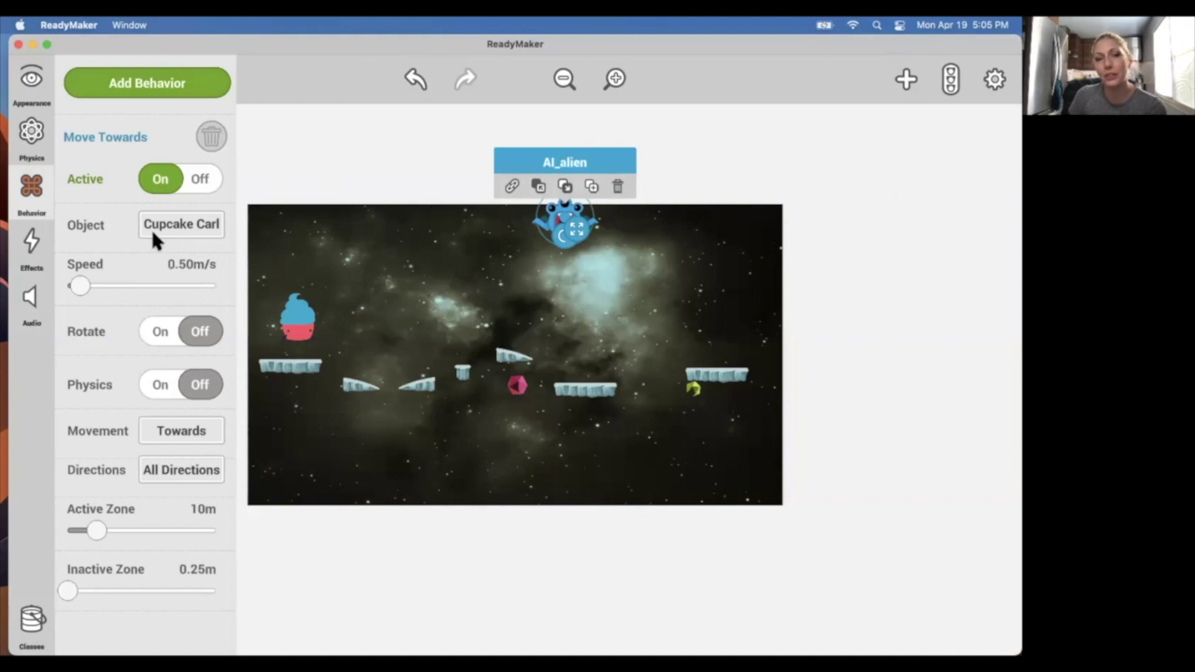
pyautogui.scroll(-2, 127, 367)
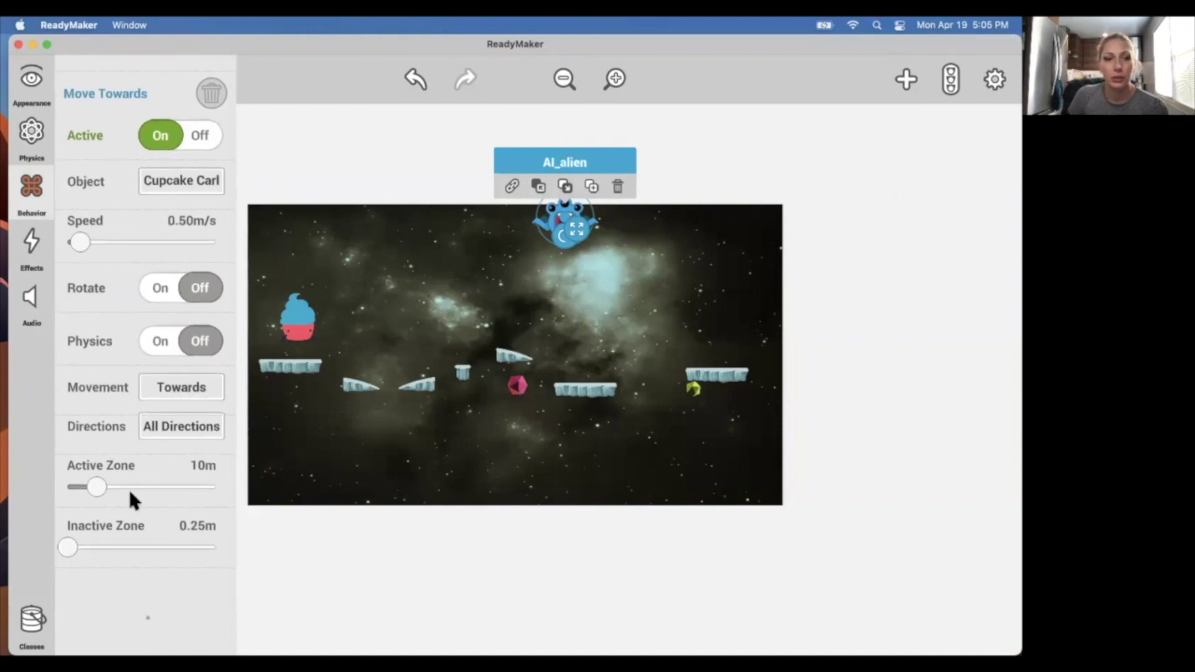
pyautogui.scroll(2, 109, 402)
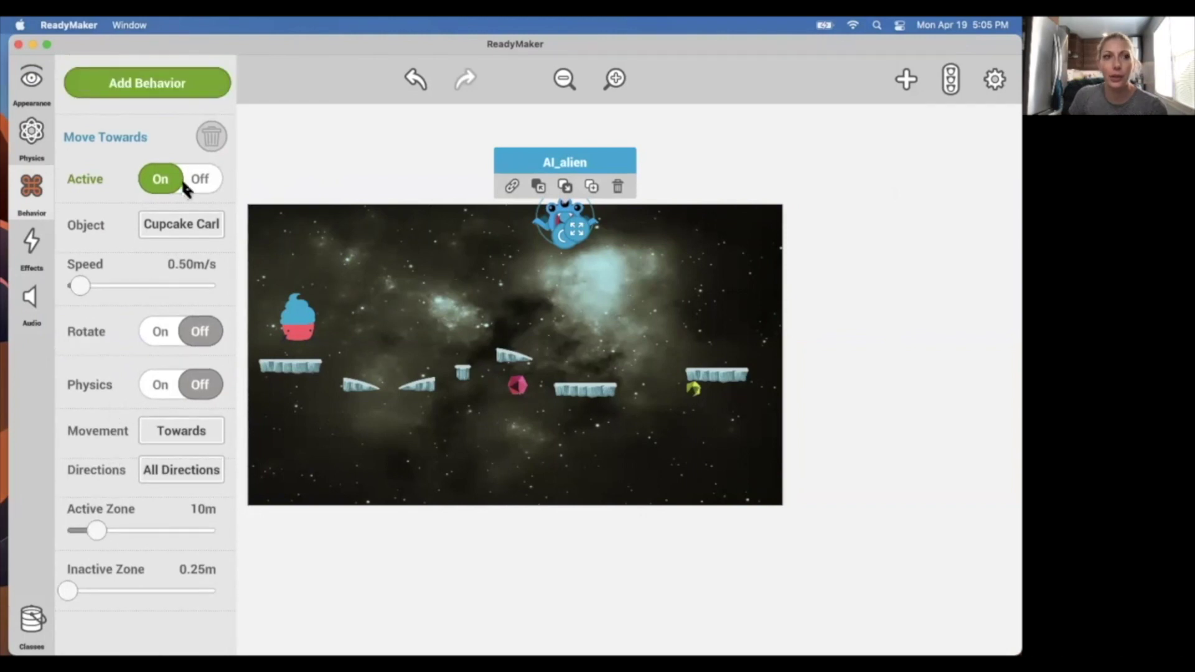
# - Turn Solid off for AI_alien, set its collider to Circle, and deselect it
pyautogui.click(33, 81)
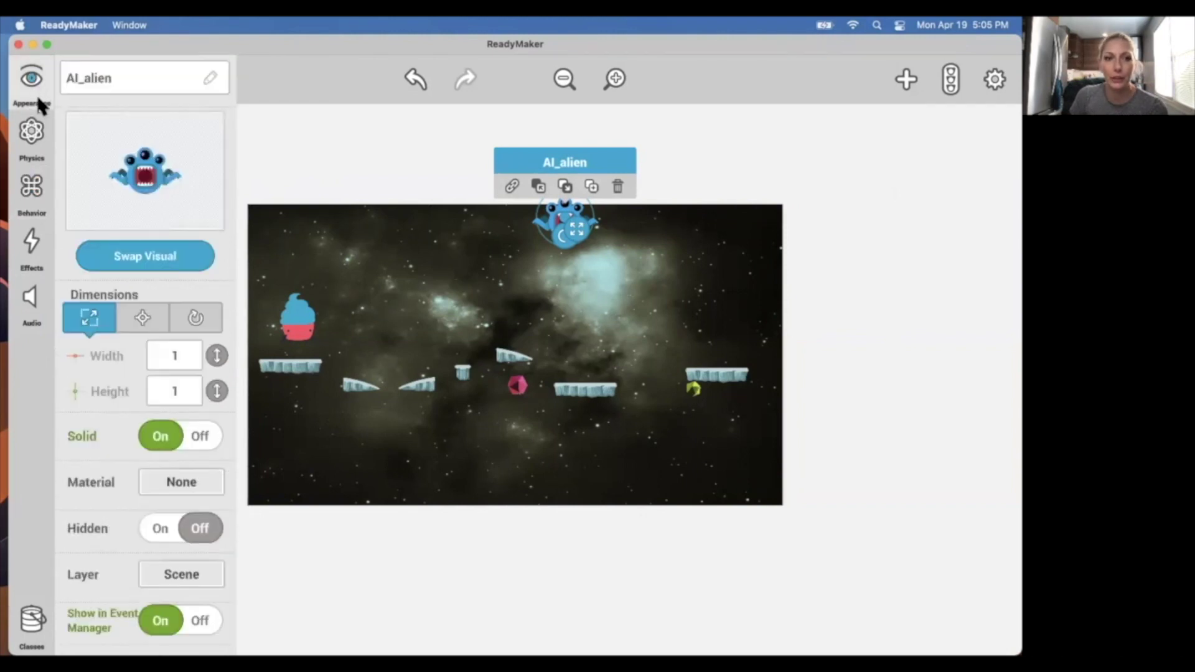
pyautogui.click(163, 435)
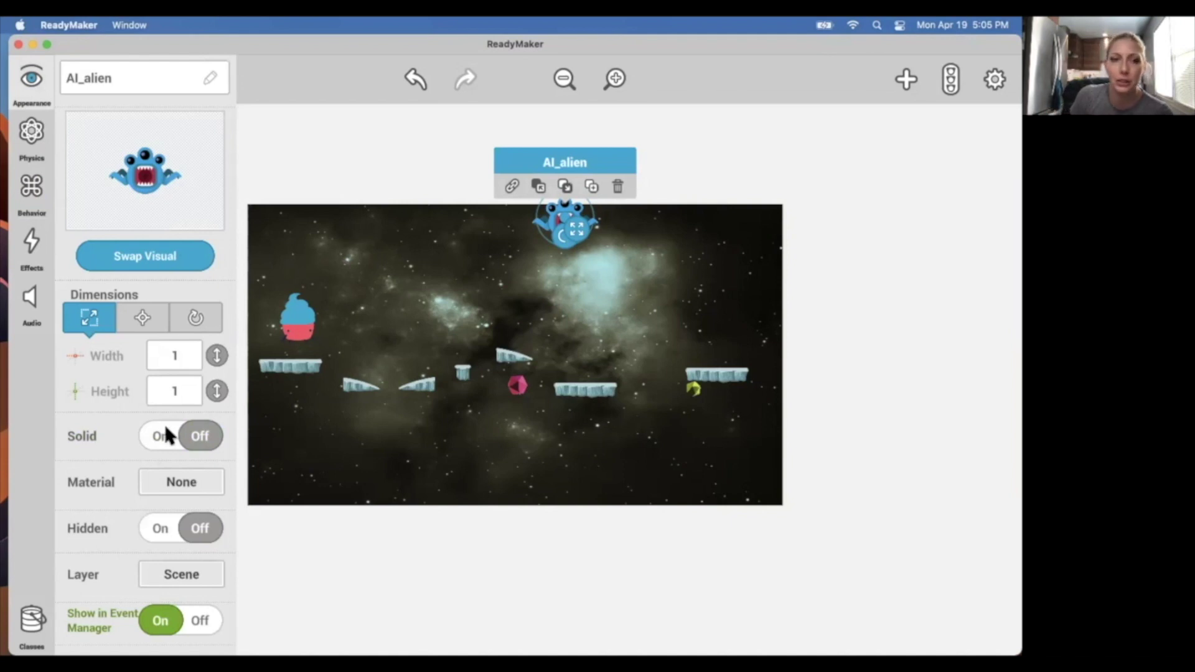
pyautogui.scroll(-10, 147, 491)
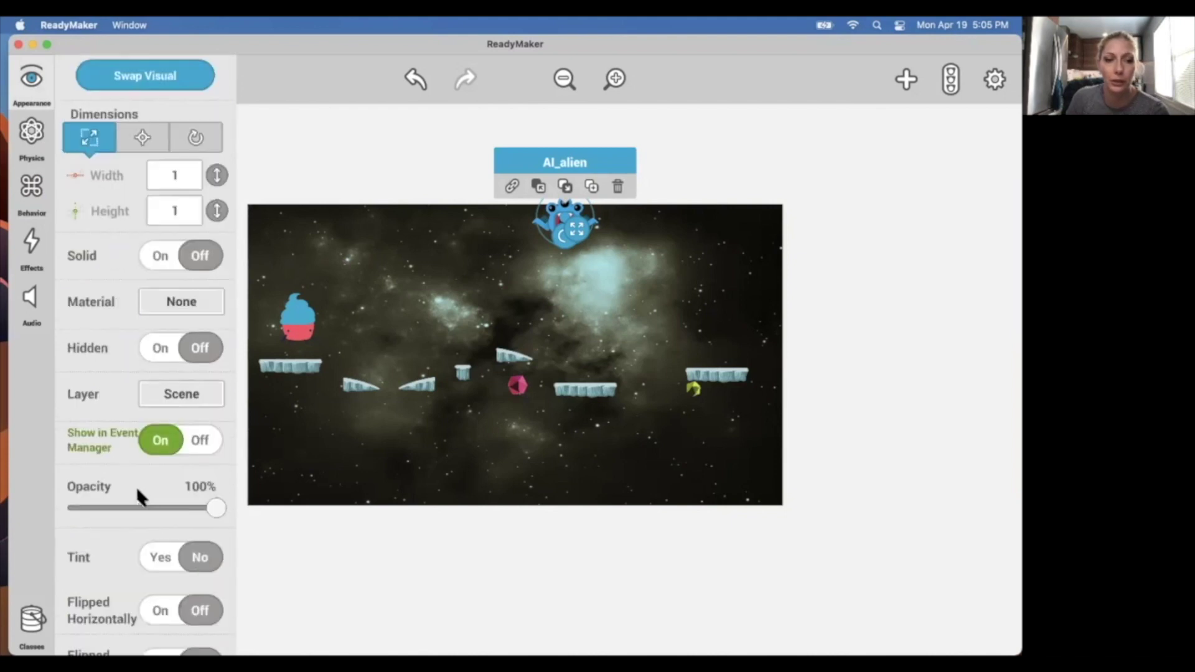
pyautogui.scroll(-5, 130, 485)
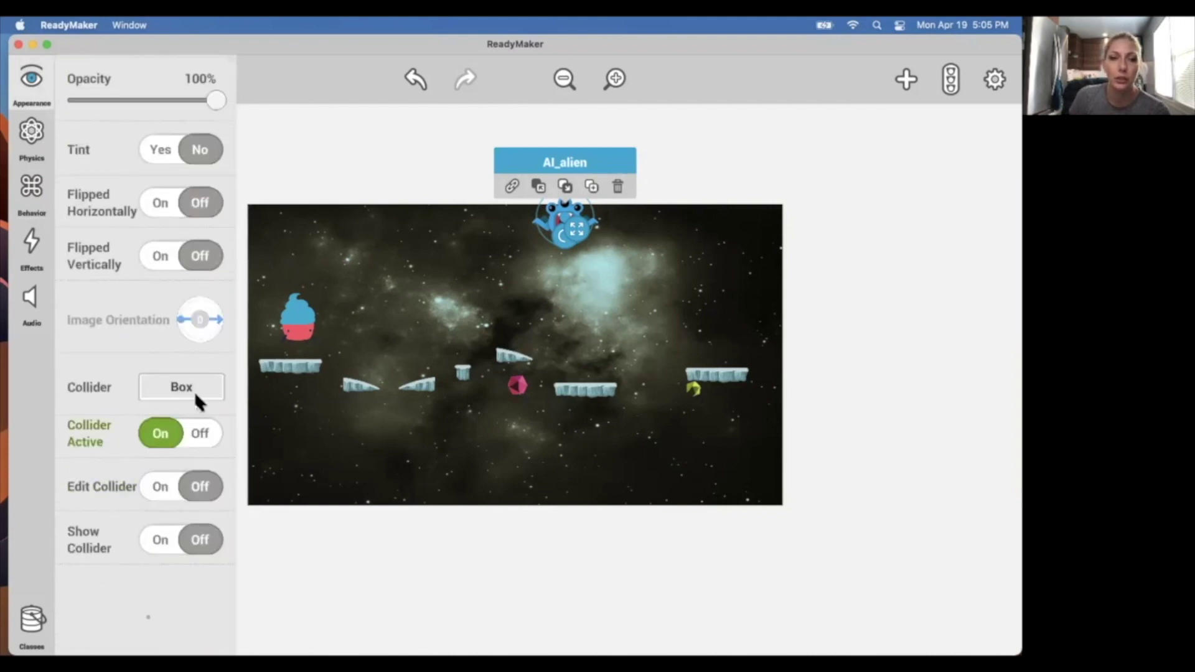
pyautogui.click(194, 391)
pyautogui.click(159, 442)
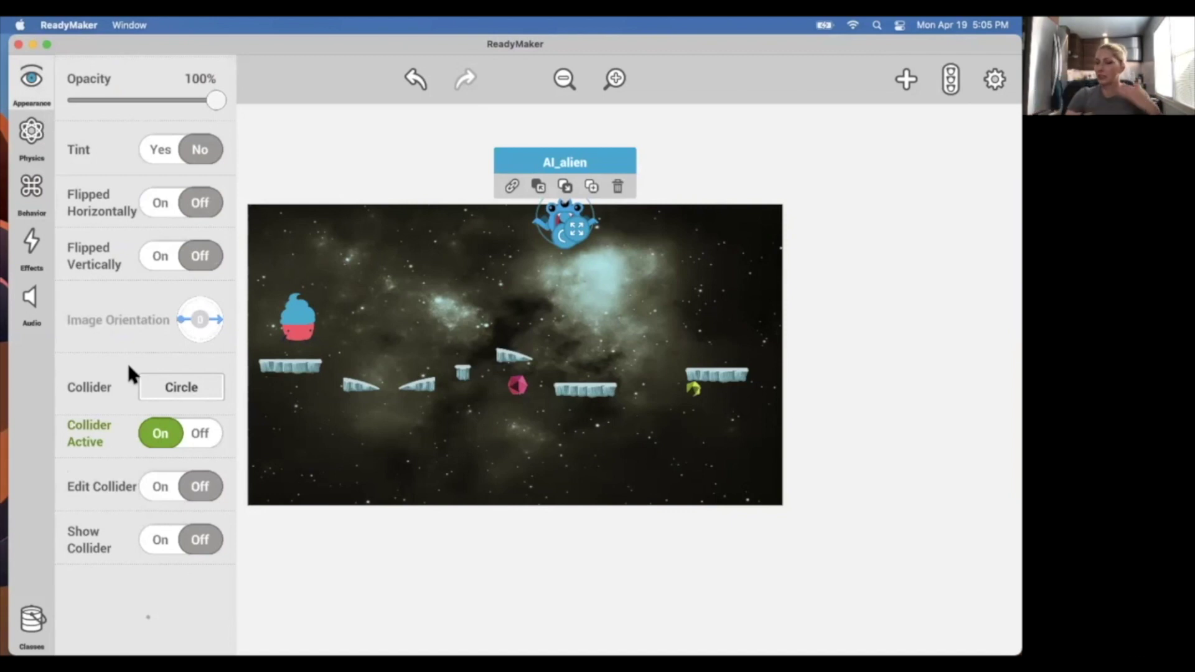
pyautogui.click(337, 267)
# - Preview the scene, jumping the cupcake across the platforms to the far-right one while AI_alien chases it, and end the preview
pyautogui.click(34, 79)
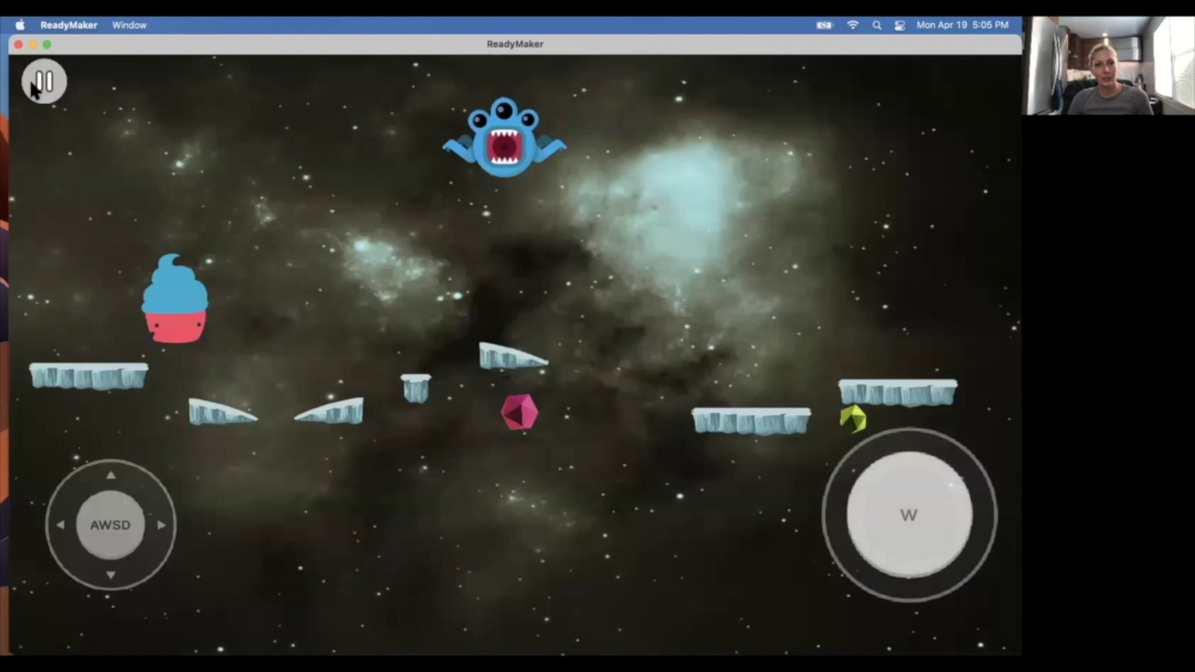
pyautogui.press('w')
pyautogui.press('w')
pyautogui.press('w')
pyautogui.press('w')
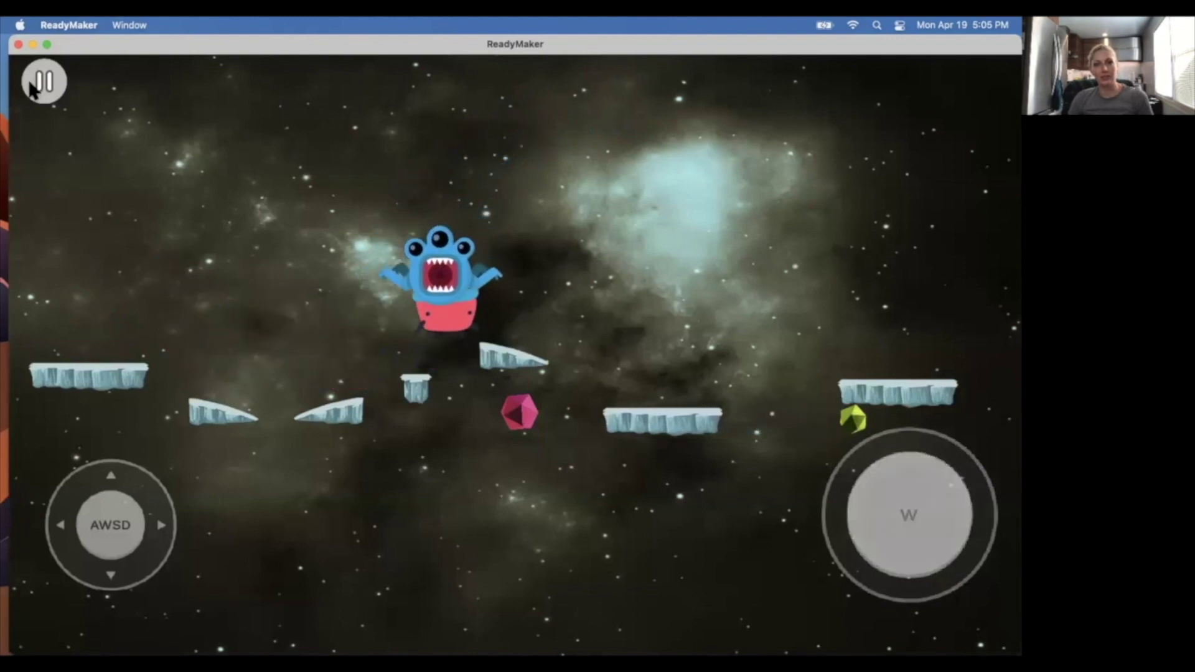
pyautogui.press('w')
pyautogui.press('w')
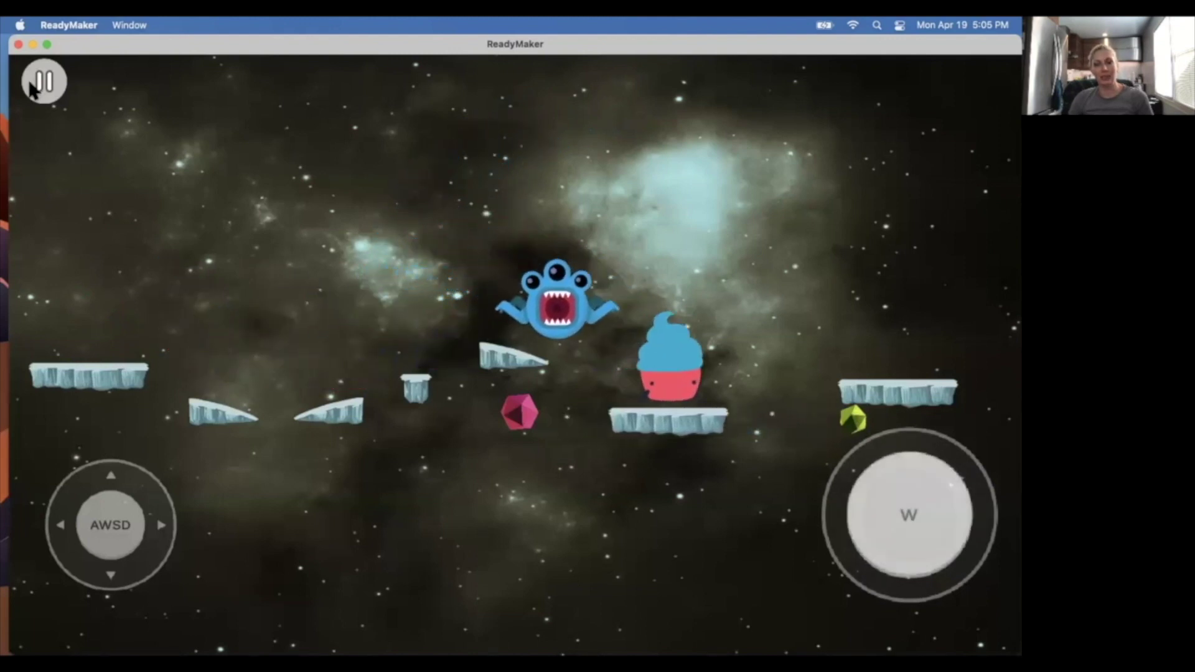
pyautogui.press('w')
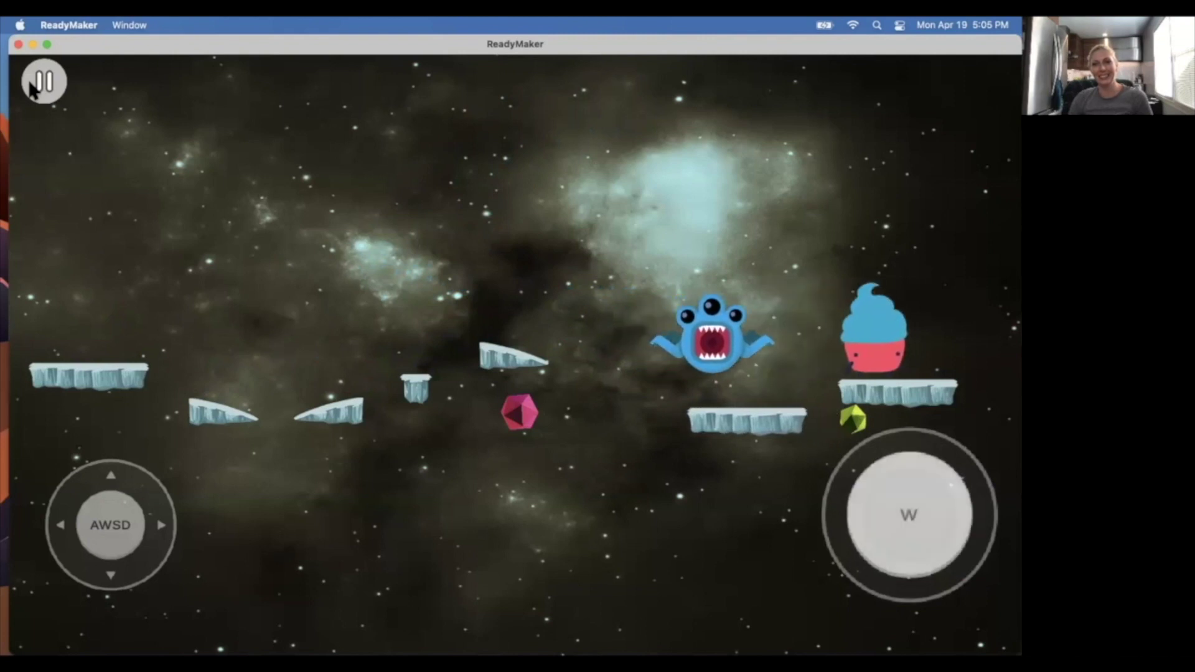
pyautogui.click(43, 81)
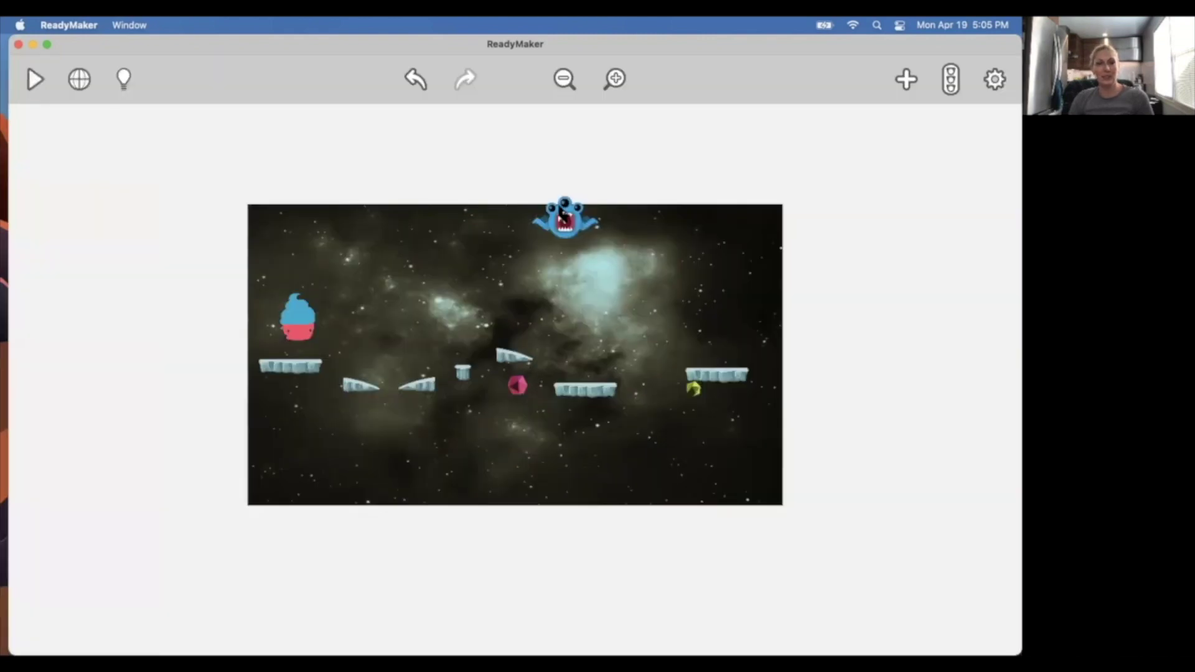
# - Lower the Move Towards speed of AI_alien to 0.44 m/s and deselect it
pyautogui.click(557, 200)
pyautogui.click(25, 185)
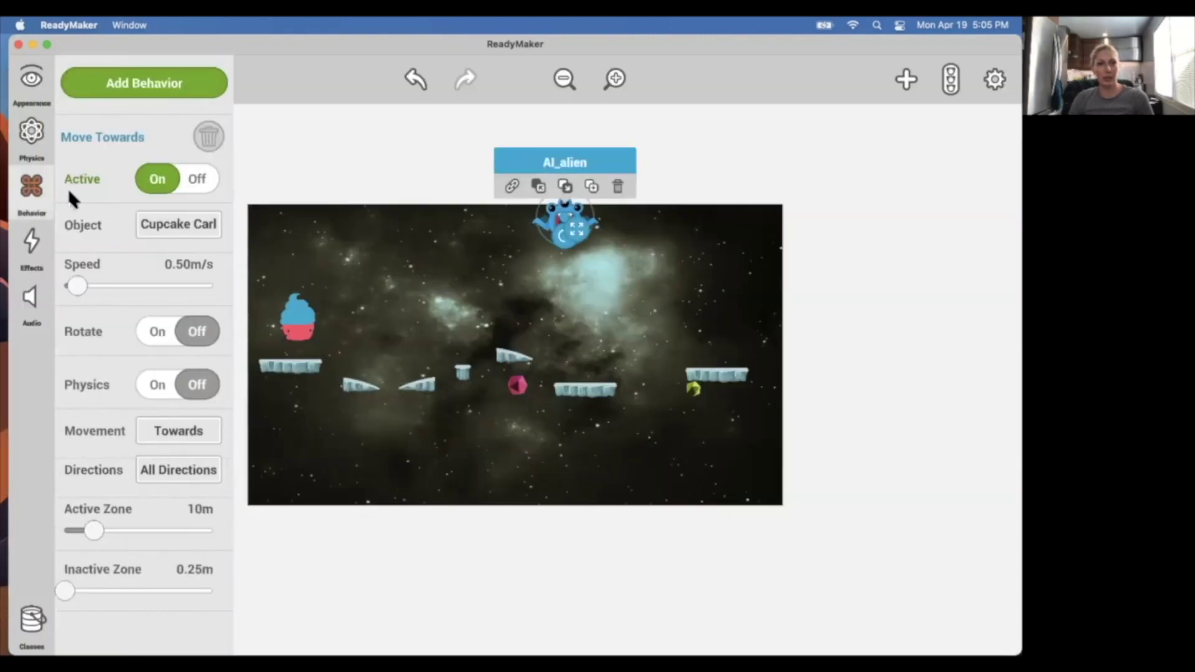
pyautogui.moveTo(82, 282); pyautogui.dragTo(81, 287)
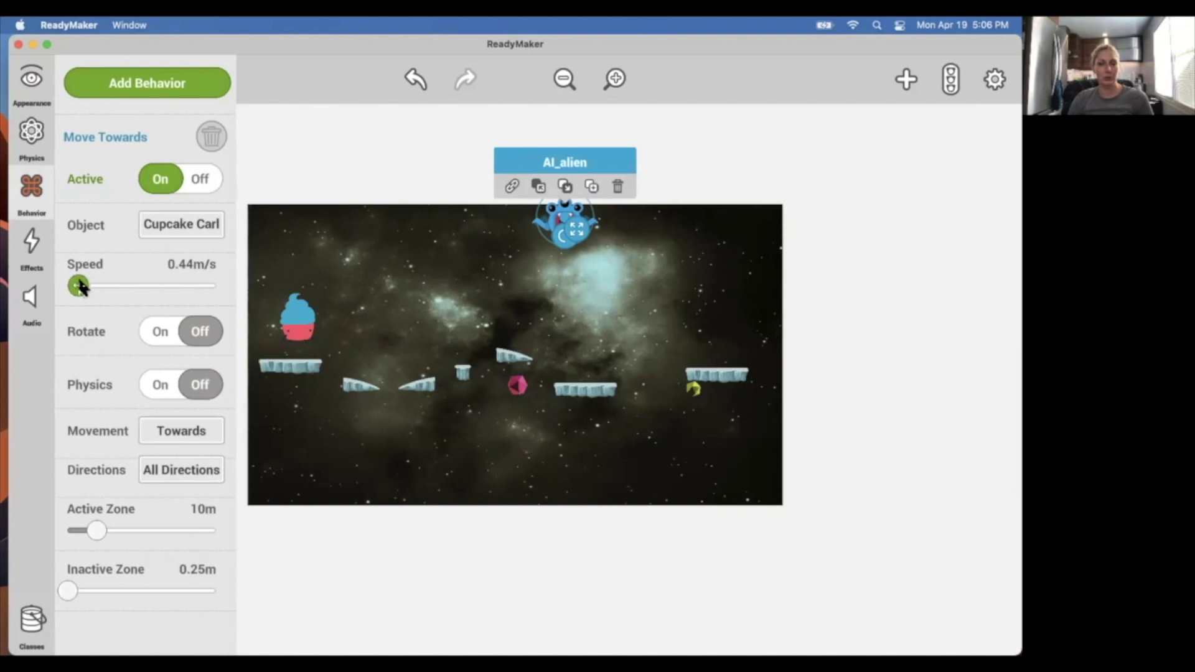
pyautogui.click(260, 232)
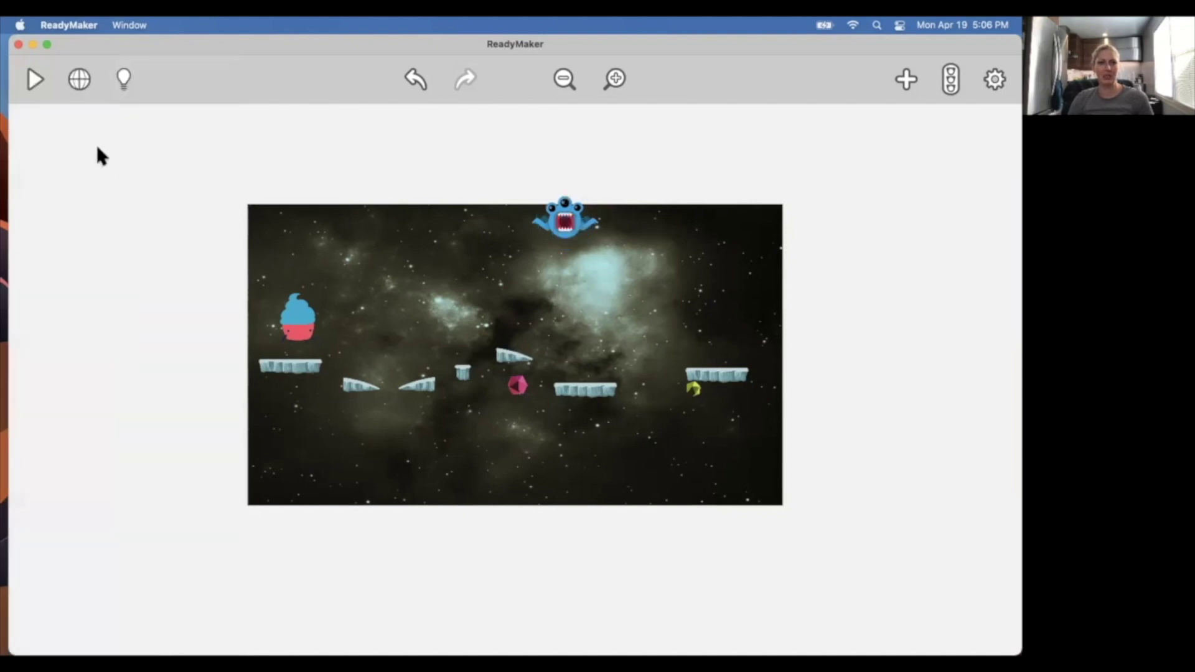
# - Preview the scene, jumping the cupcake across the platforms while the slowed AI_alien chases it, and end the preview
pyautogui.click(31, 78)
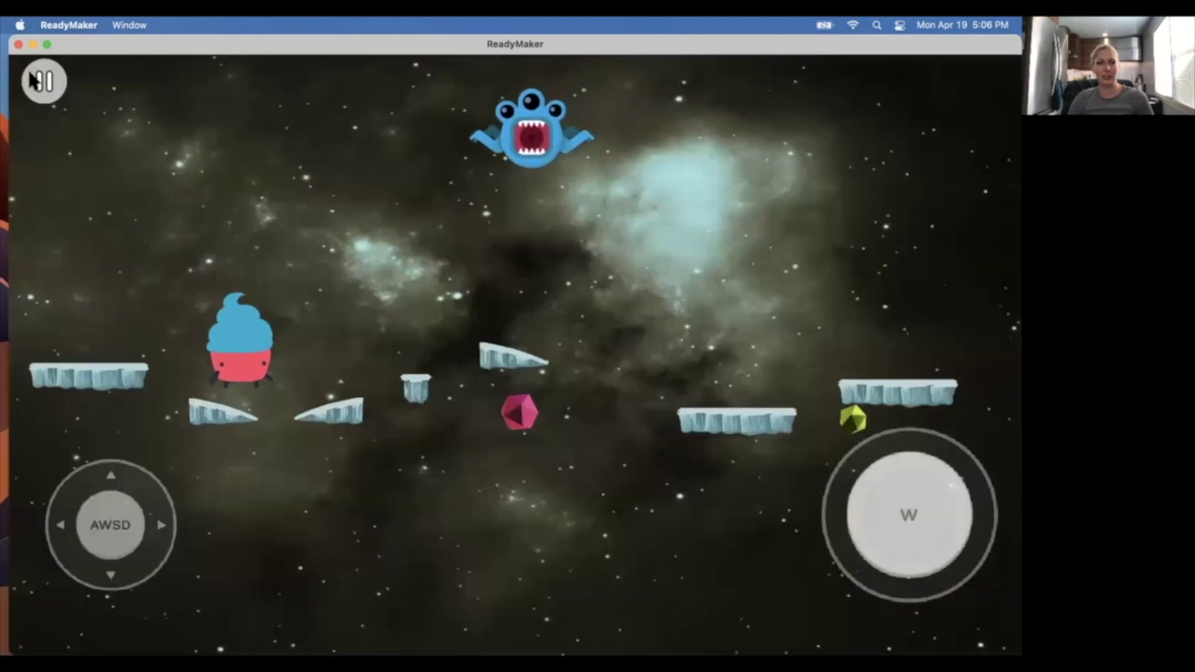
pyautogui.press('d')
pyautogui.press('w')
pyautogui.press('w')
pyautogui.press('w')
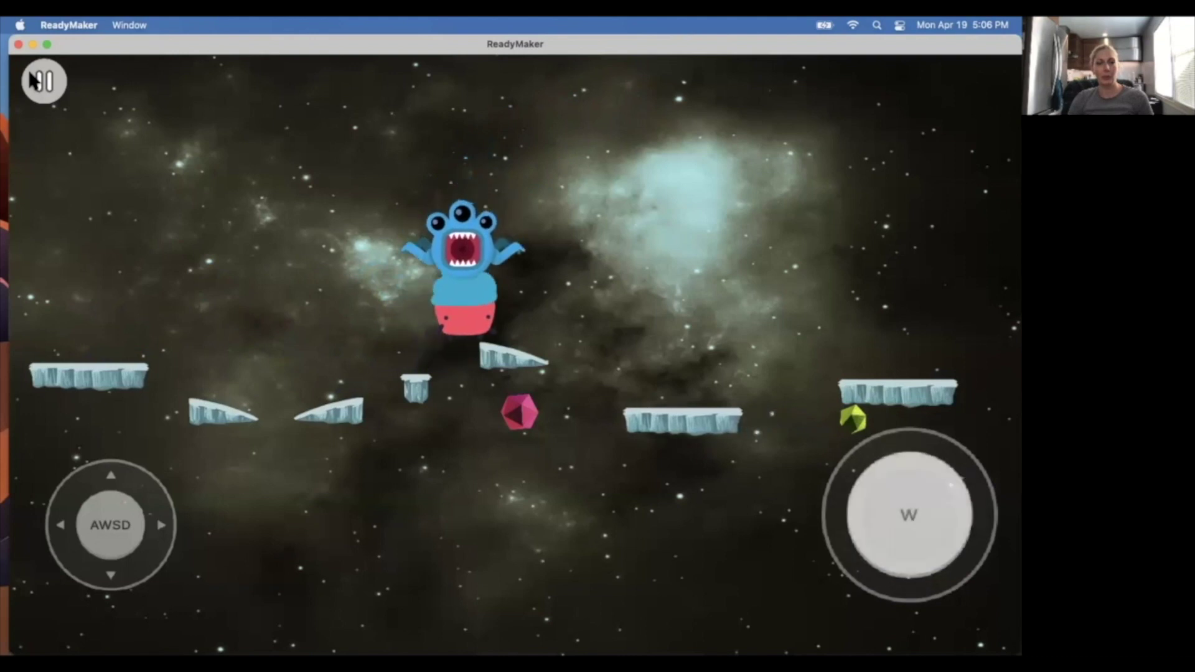
pyautogui.press('w')
pyautogui.press('d')
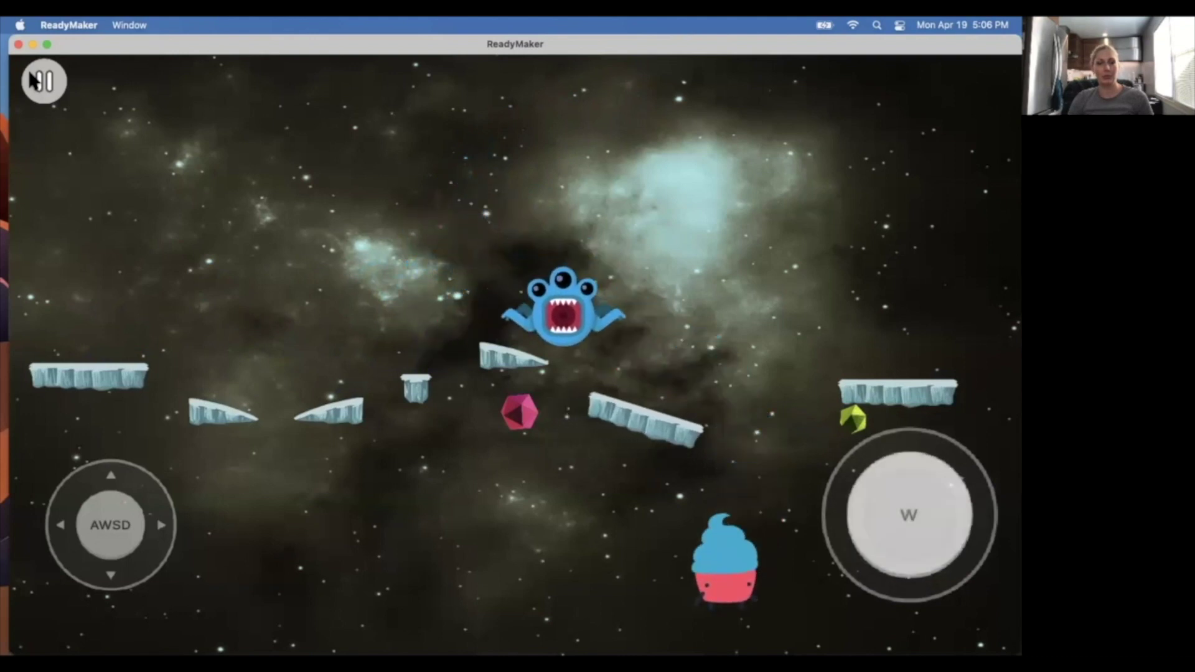
pyautogui.click(31, 77)
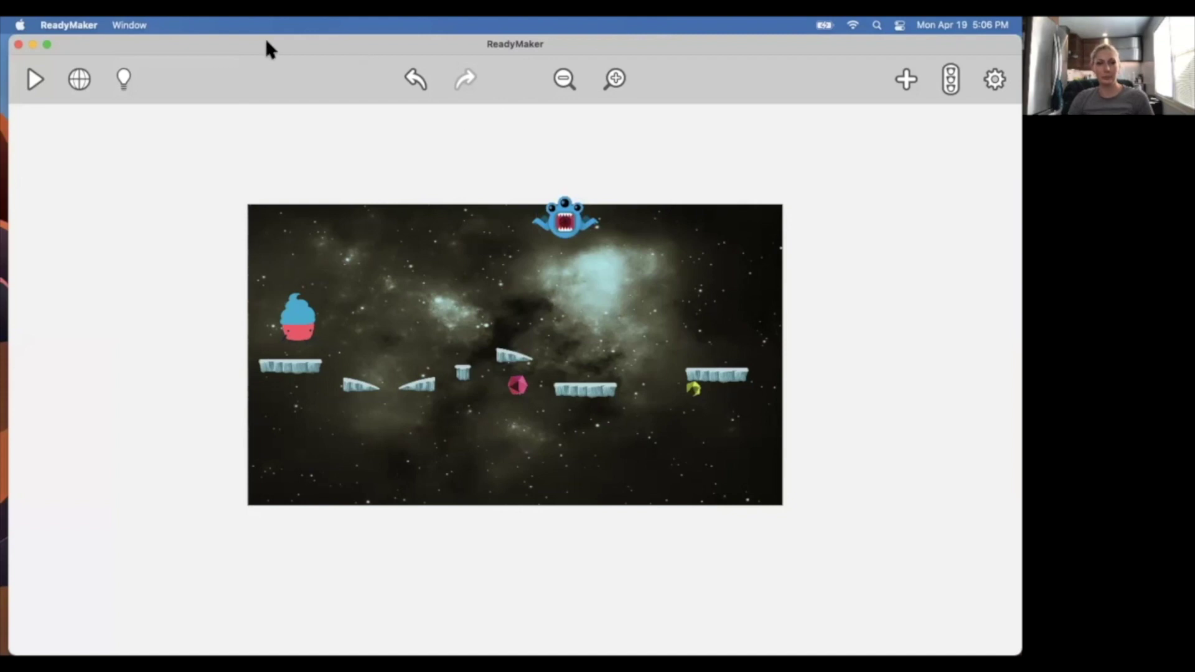
pyautogui.click(582, 225)
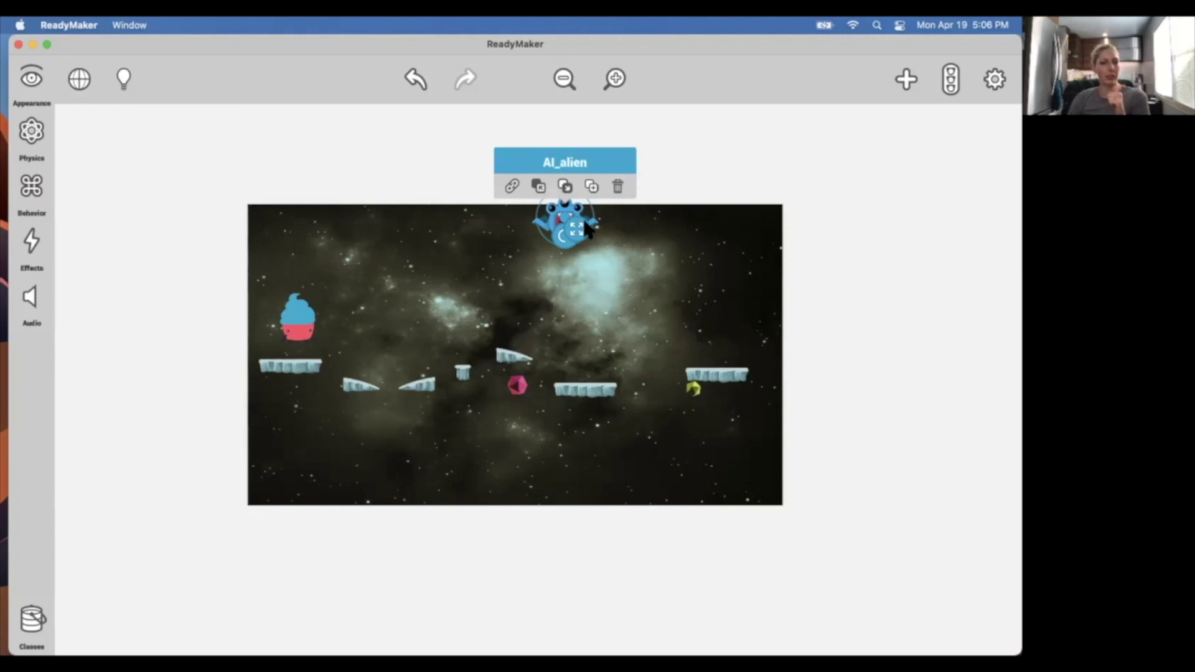
pyautogui.click(704, 230)
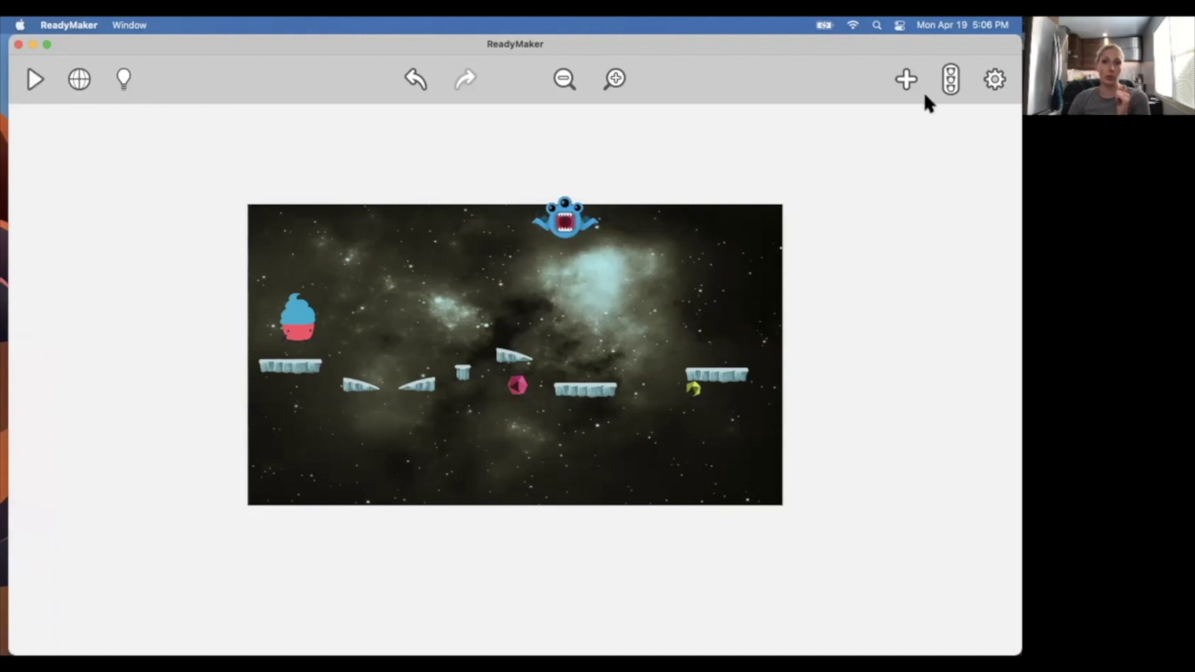
# - Add a Text Box from the Interface & Text assets near the middle of the scene
pyautogui.click(904, 81)
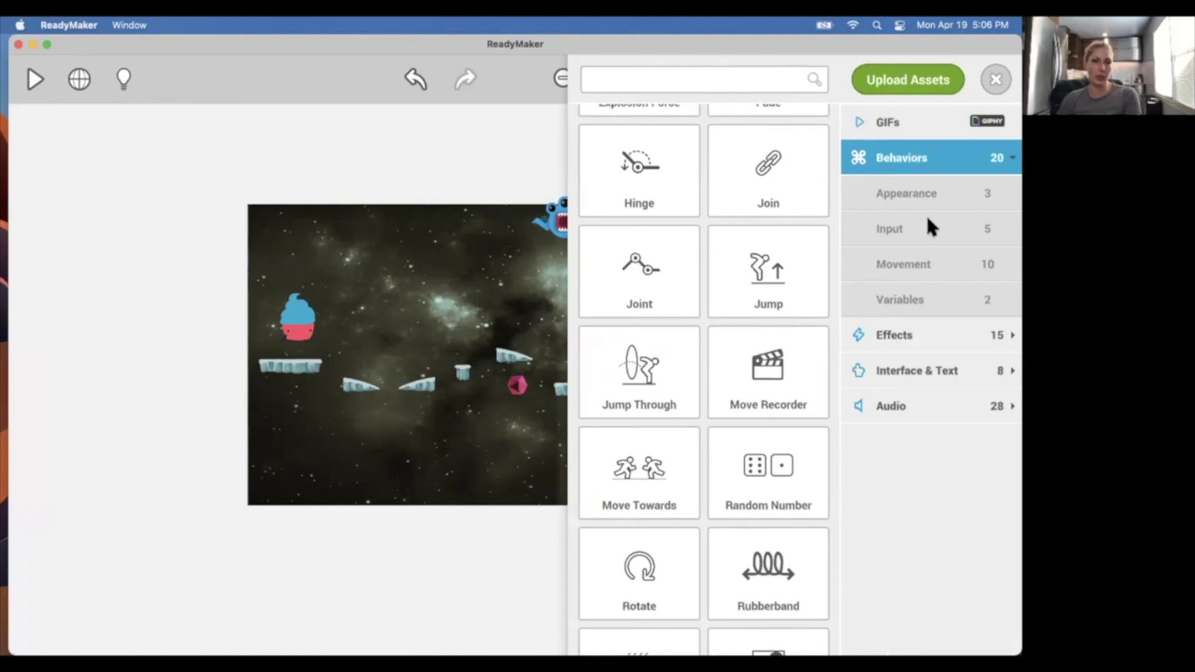
pyautogui.click(918, 372)
pyautogui.moveTo(778, 353); pyautogui.dragTo(539, 321)
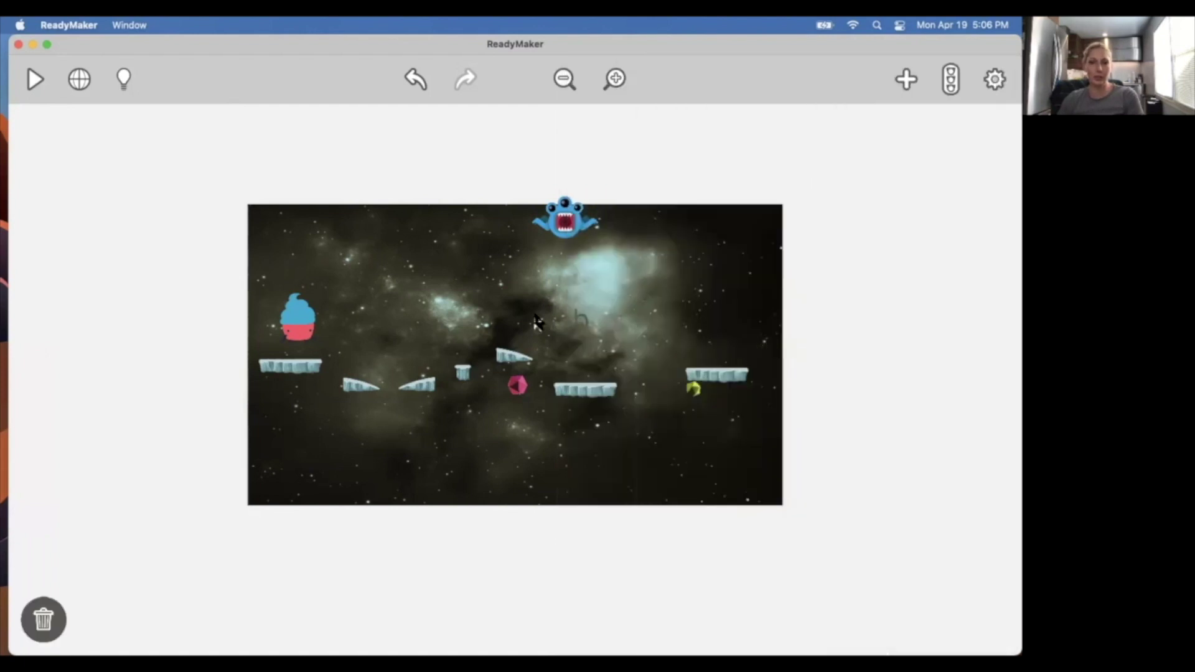
pyautogui.click(992, 79)
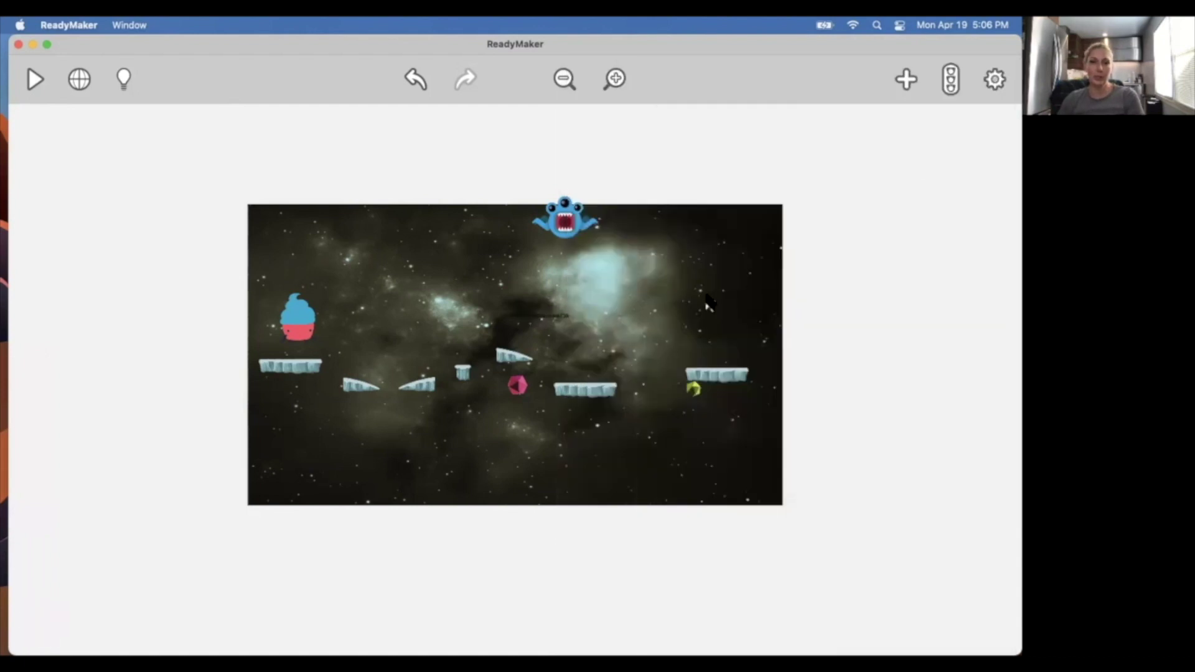
# - Turn off Solid and Collider Active for the new Text Box
pyautogui.click(544, 321)
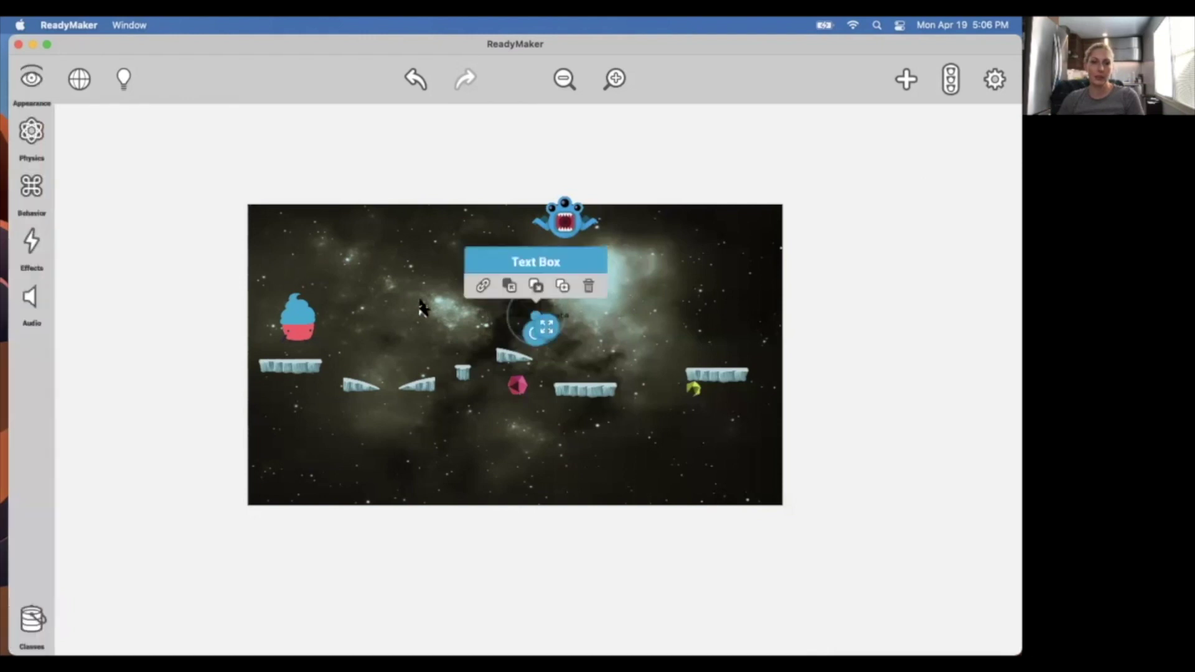
pyautogui.click(33, 80)
pyautogui.scroll(3, 78, 163)
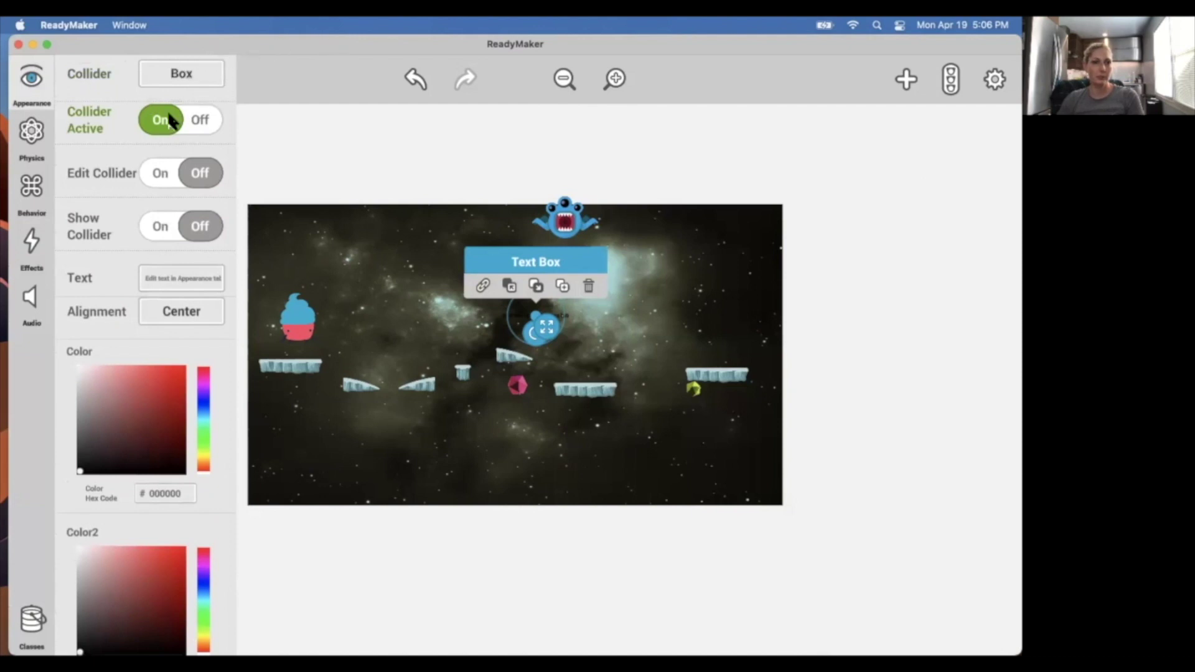
pyautogui.scroll(10, 166, 115)
pyautogui.scroll(3, 128, 129)
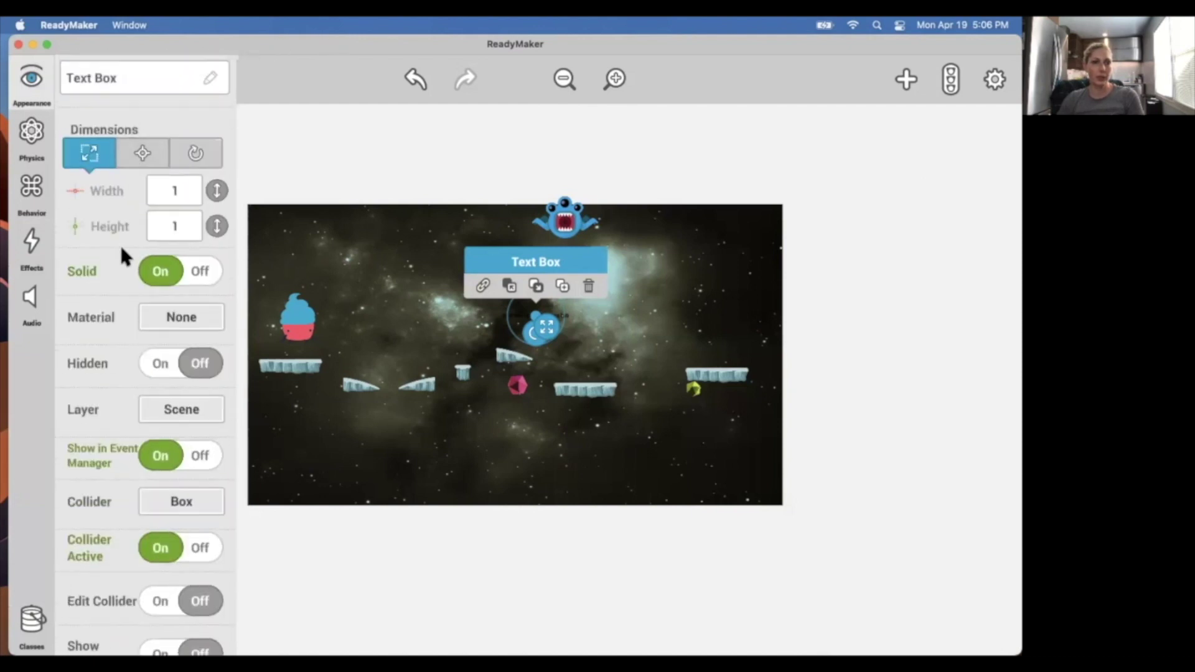
pyautogui.click(160, 272)
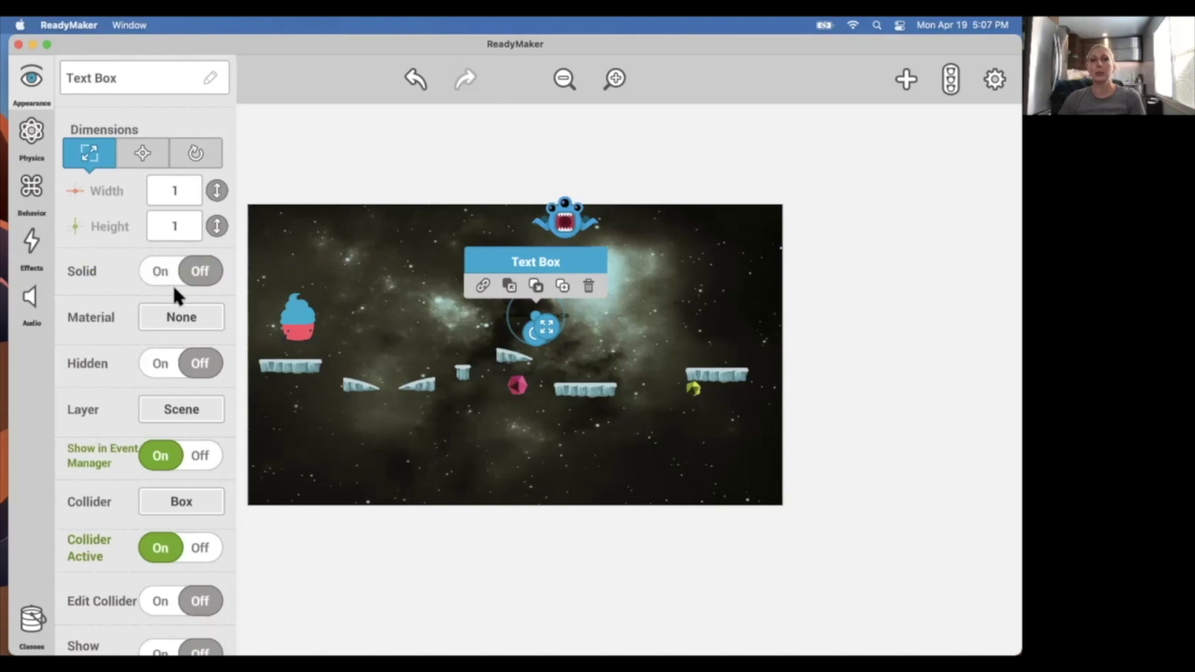
pyautogui.scroll(-5, 143, 346)
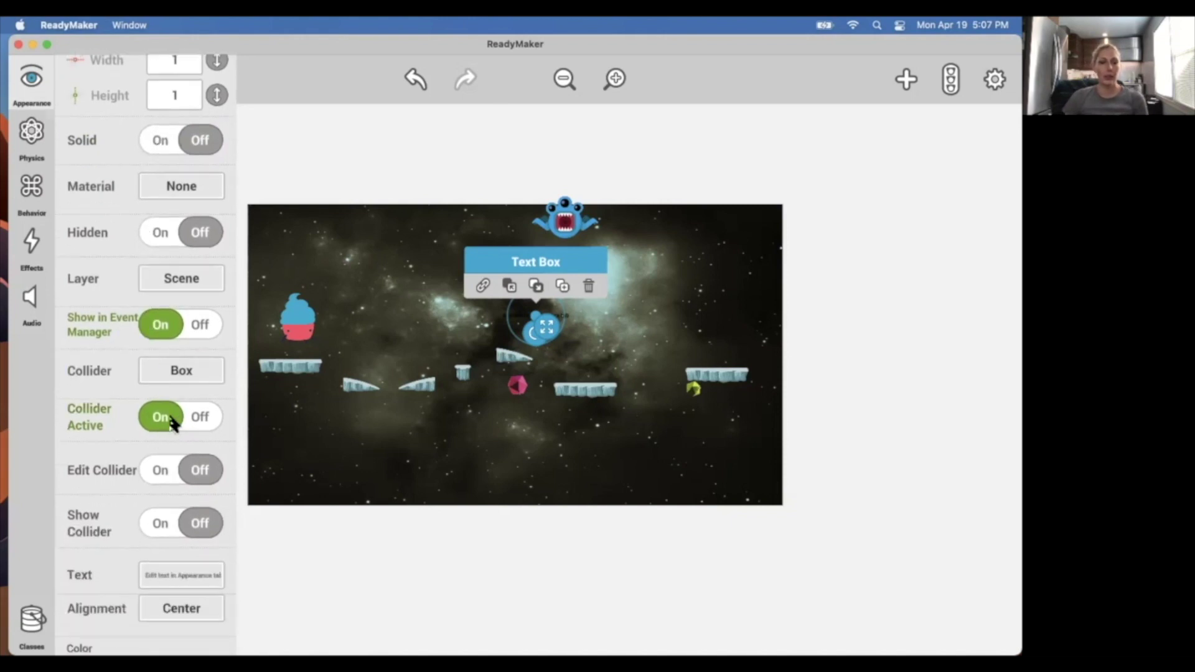
pyautogui.click(171, 421)
# - Replace the Text Box's placeholder text with GAME OVER
pyautogui.scroll(-6, 173, 421)
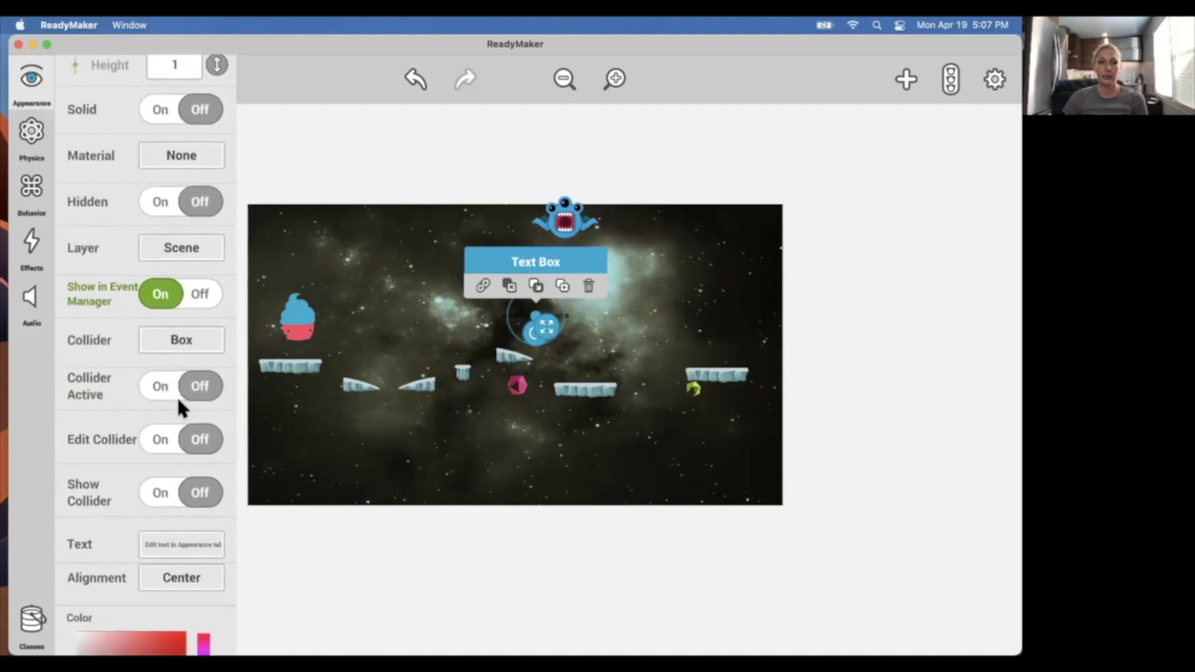
pyautogui.click(174, 403)
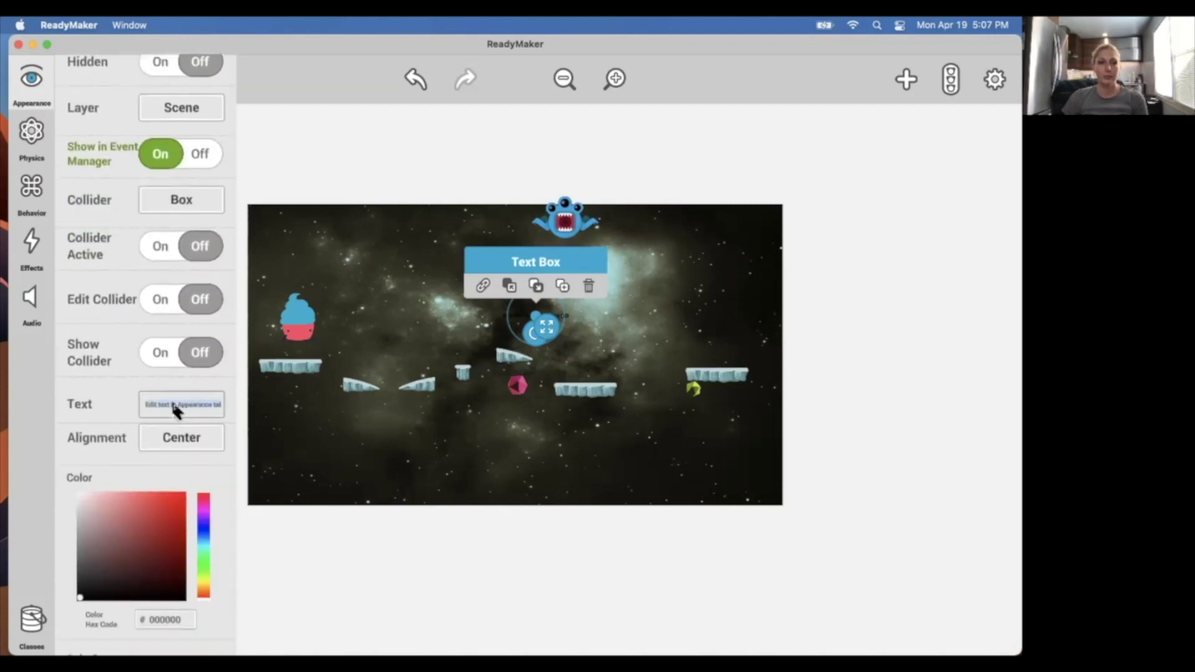
pyautogui.write('GAME OVER')
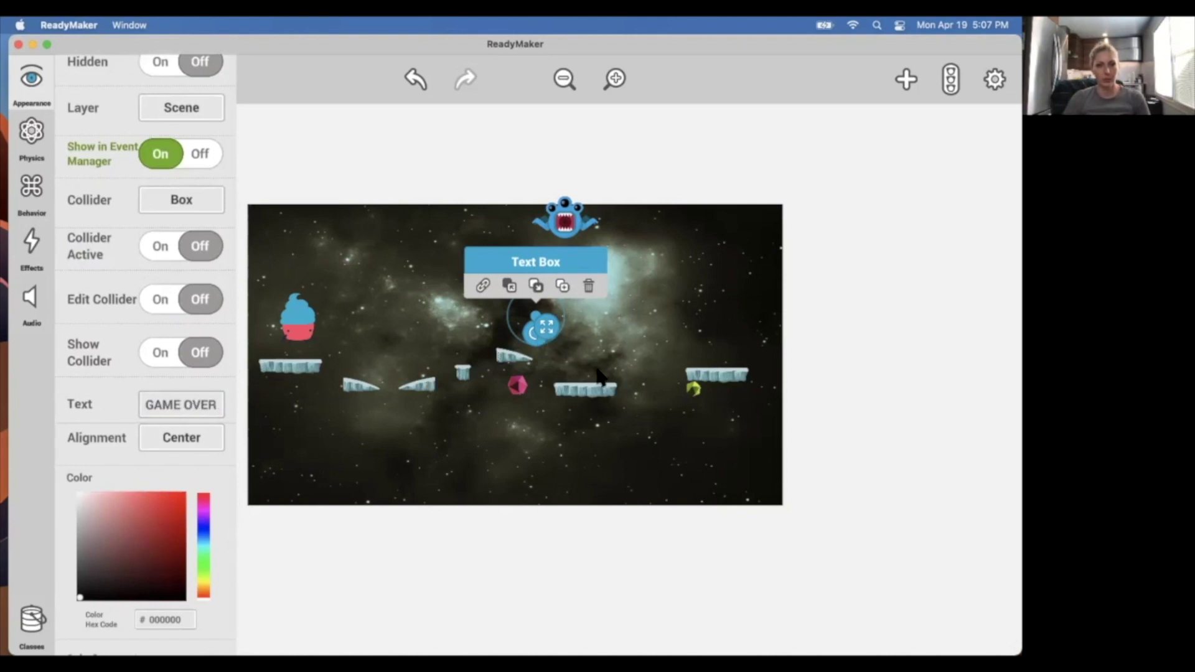
# - Set the GAME OVER text's font size to 30 and place it, scaled up to about 3.36, over the middle of the scene
pyautogui.scroll(-1, 169, 374)
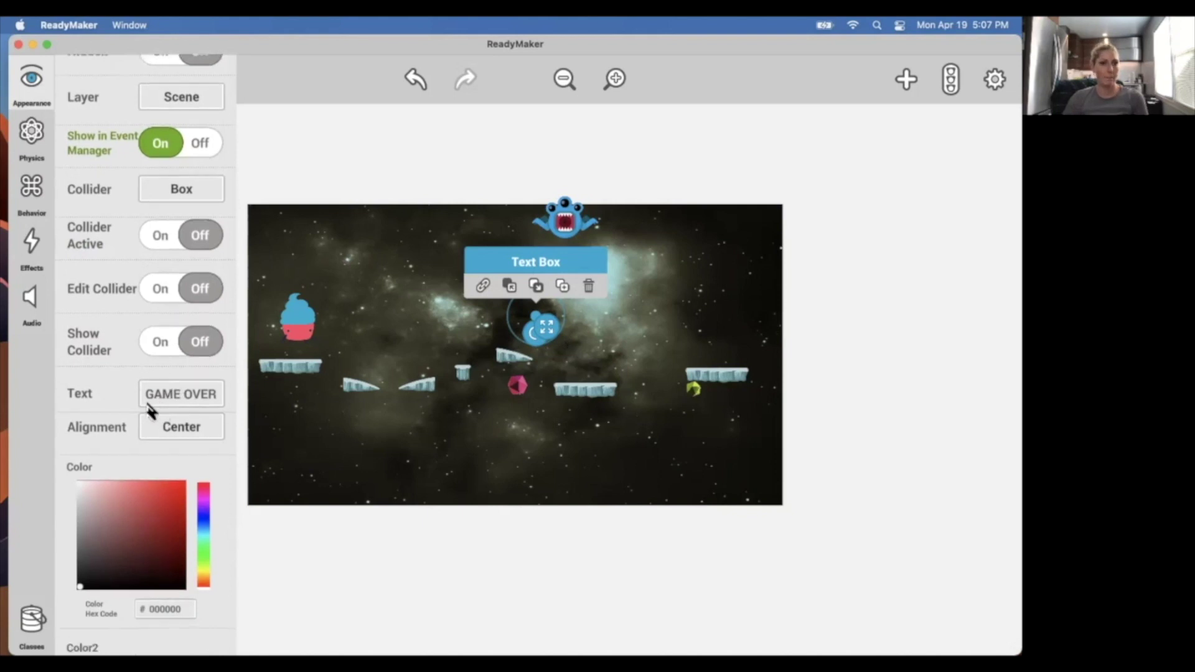
pyautogui.scroll(-5, 126, 448)
pyautogui.scroll(-15, 131, 434)
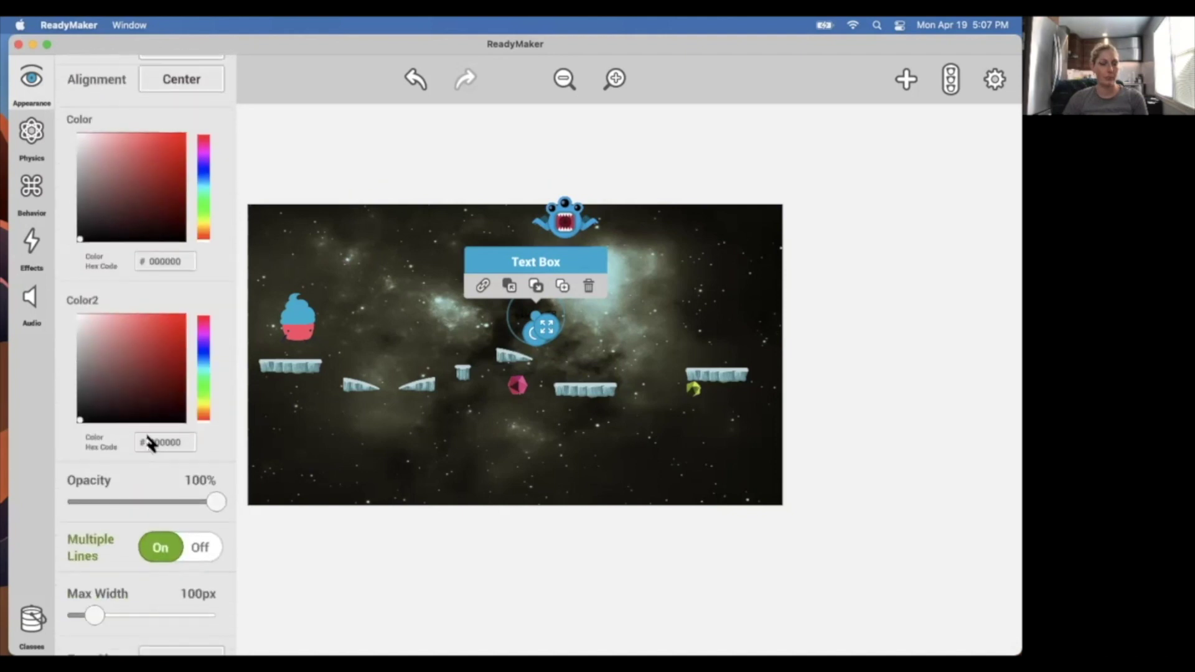
pyautogui.scroll(-6, 132, 498)
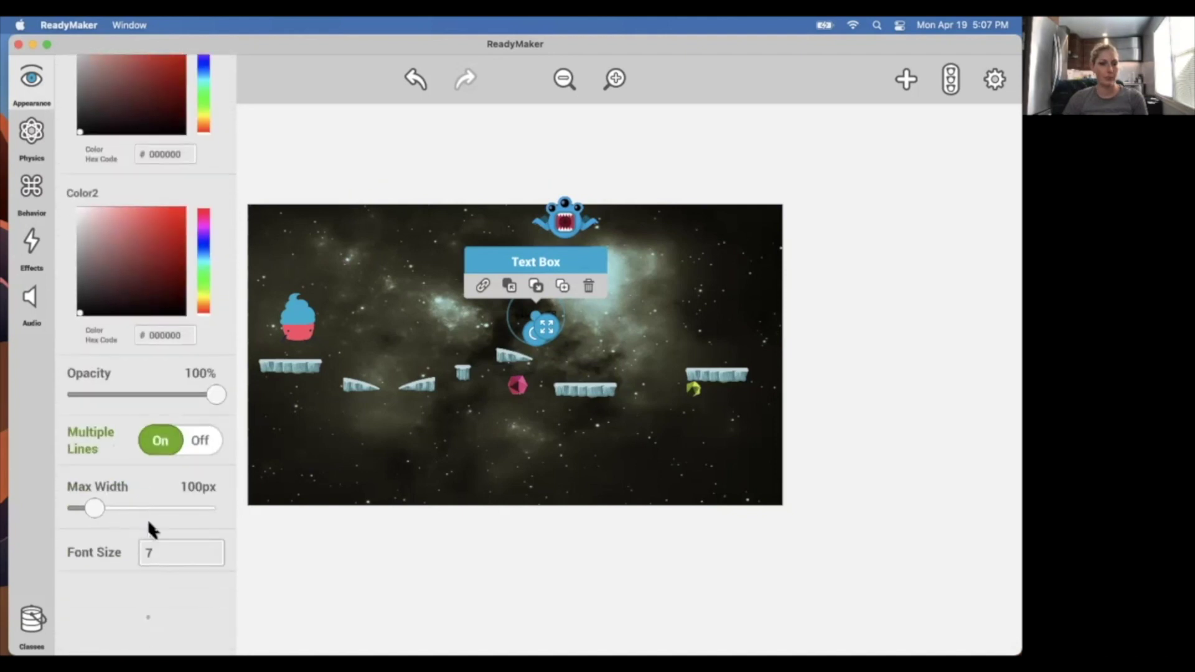
pyautogui.click(175, 546)
pyautogui.write('2')
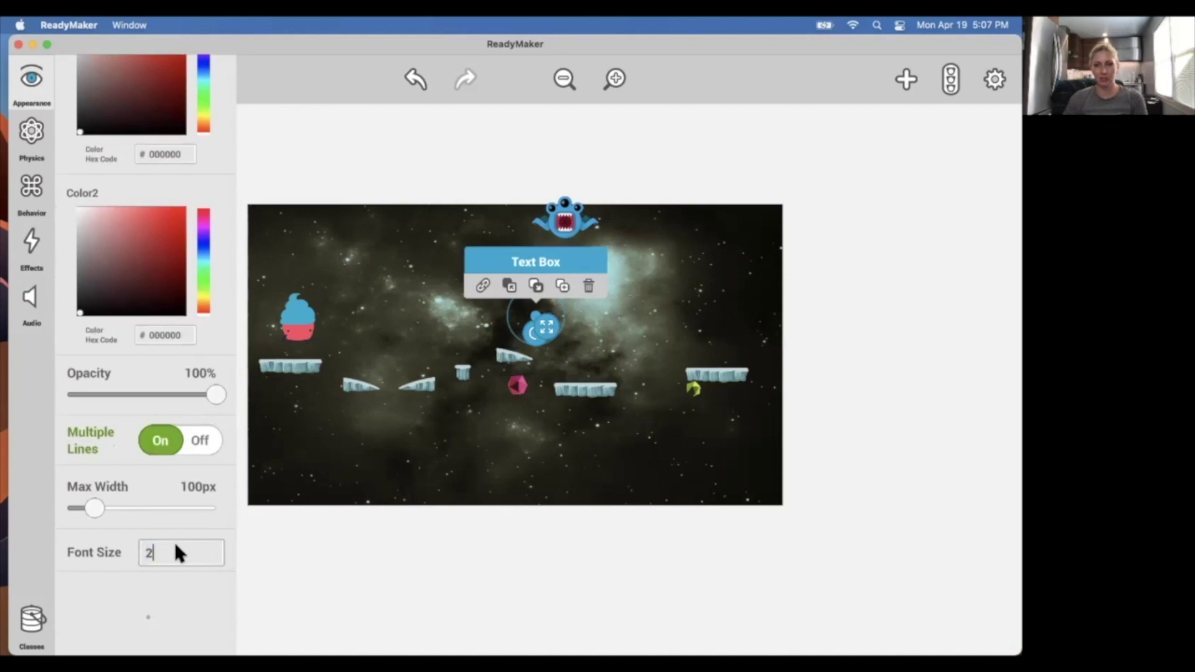
pyautogui.write('0')
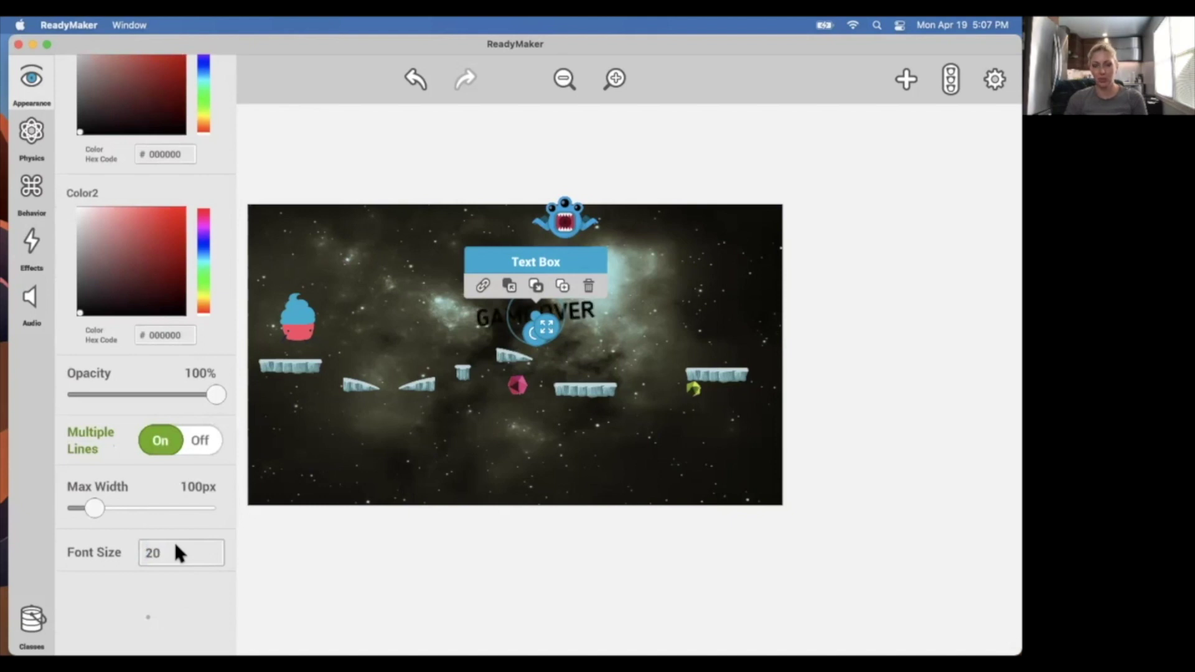
pyautogui.press('BackSpace')
pyautogui.press('BackSpace')
pyautogui.write('30')
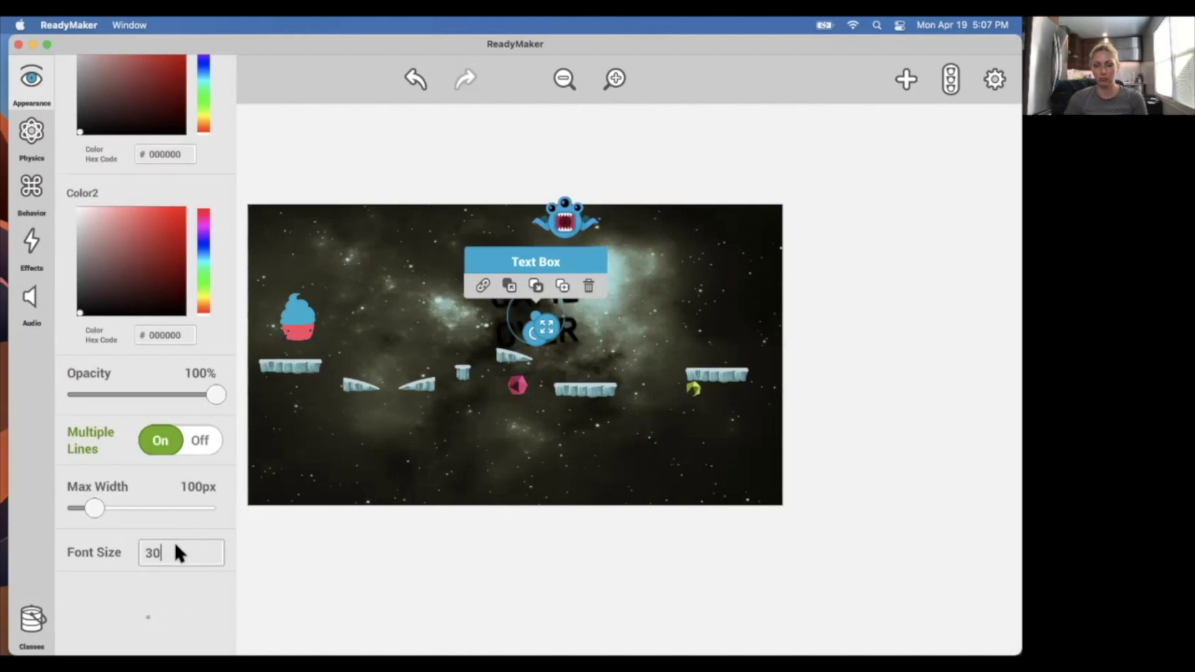
pyautogui.press('BackSpace')
pyautogui.press('BackSpace')
pyautogui.write('30')
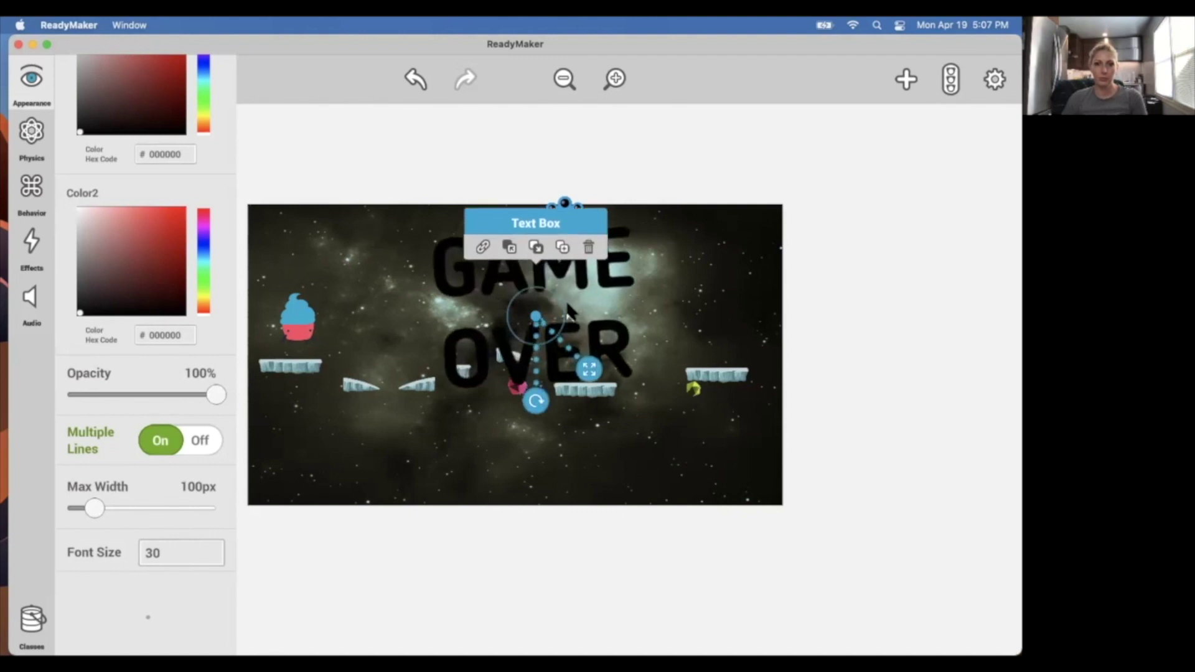
pyautogui.moveTo(525, 305); pyautogui.dragTo(514, 363)
# - Set the first color of the GAME OVER text to magenta, FF0FF0
pyautogui.scroll(5, 112, 264)
pyautogui.scroll(2, 124, 265)
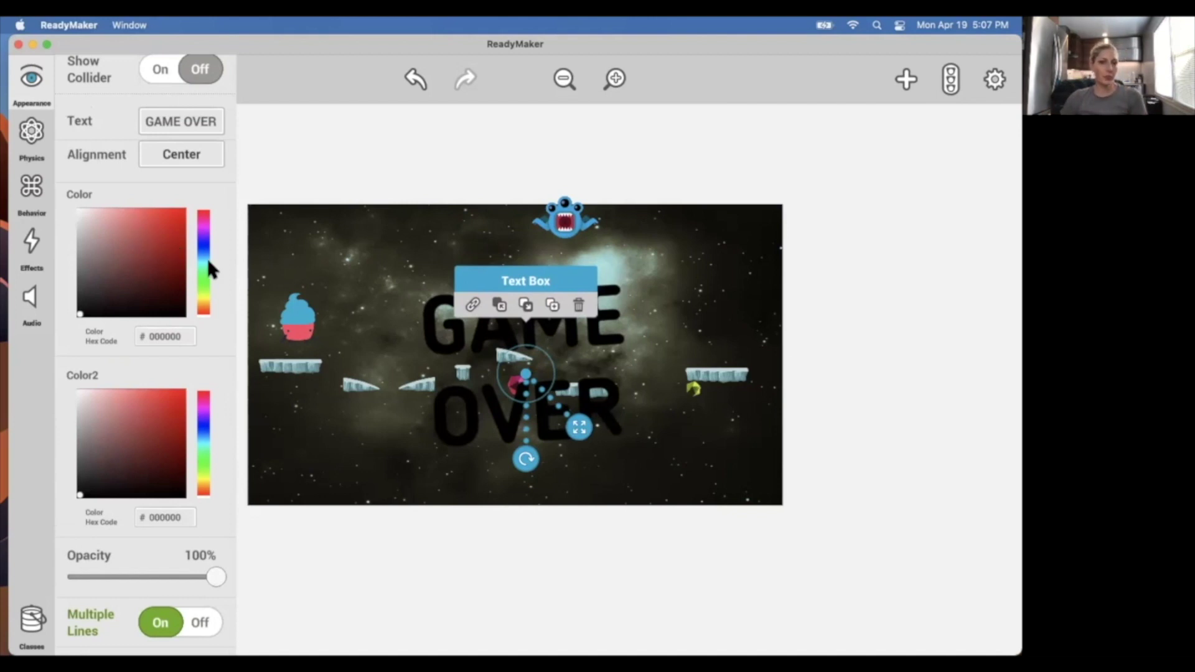
pyautogui.click(172, 224)
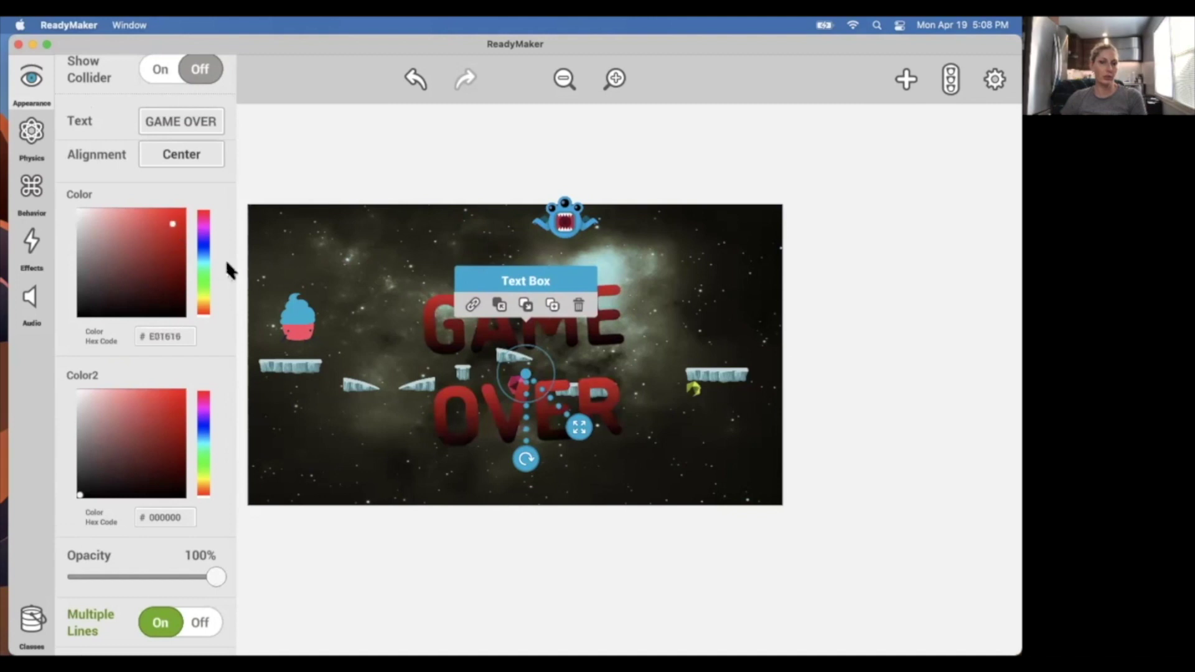
pyautogui.moveTo(156, 222); pyautogui.dragTo(155, 199)
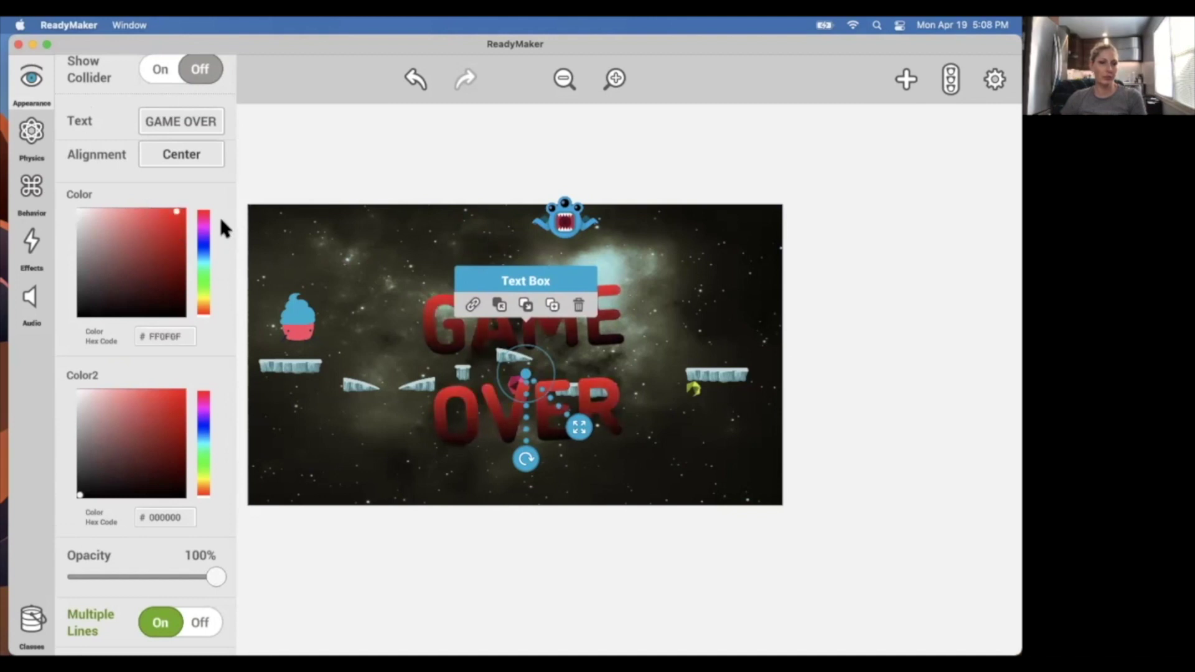
pyautogui.click(203, 231)
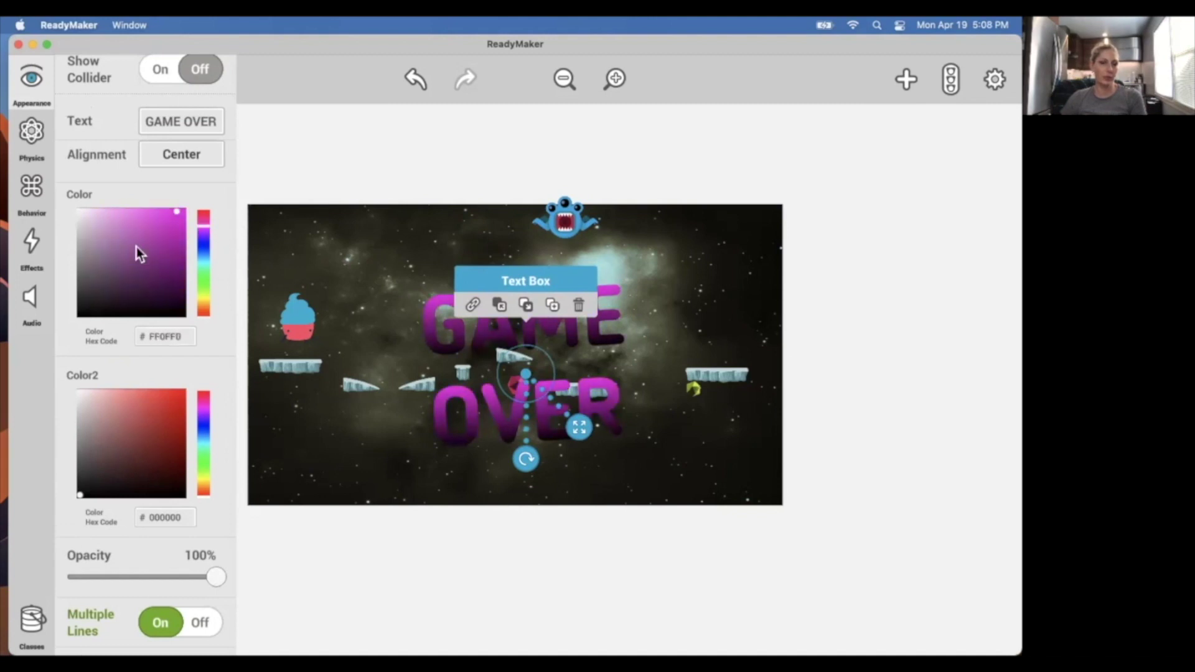
# - Set Color2 of the GAME OVER text to bright green, 09FF6F
pyautogui.click(203, 443)
pyautogui.click(205, 449)
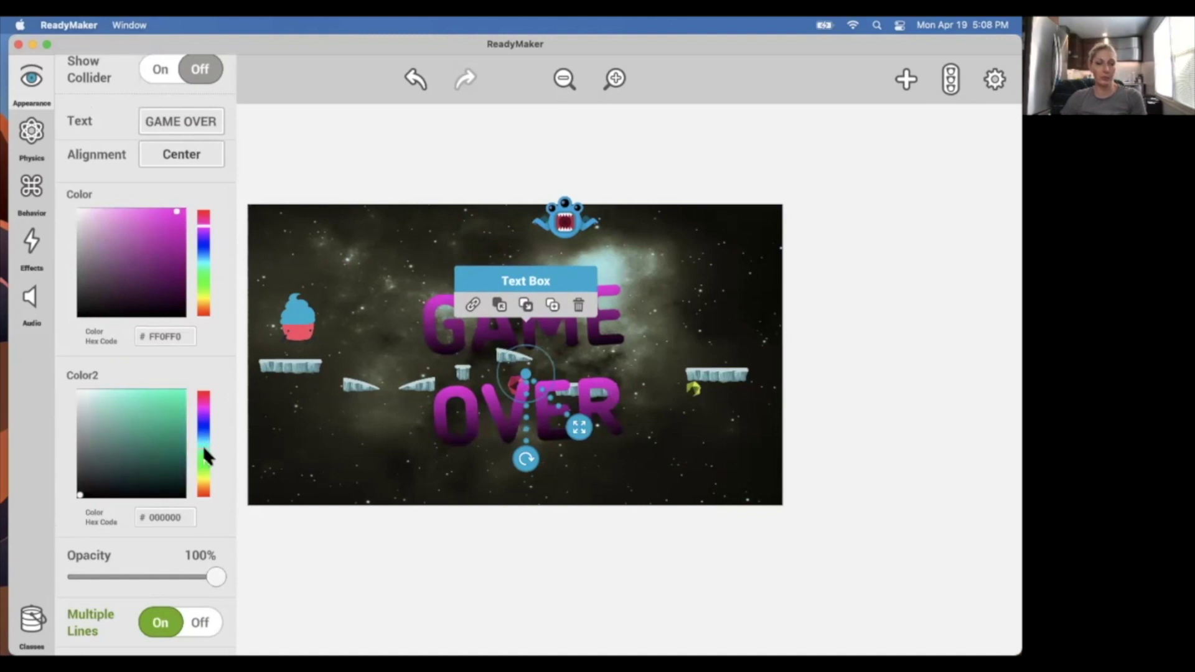
pyautogui.moveTo(140, 450); pyautogui.dragTo(173, 389)
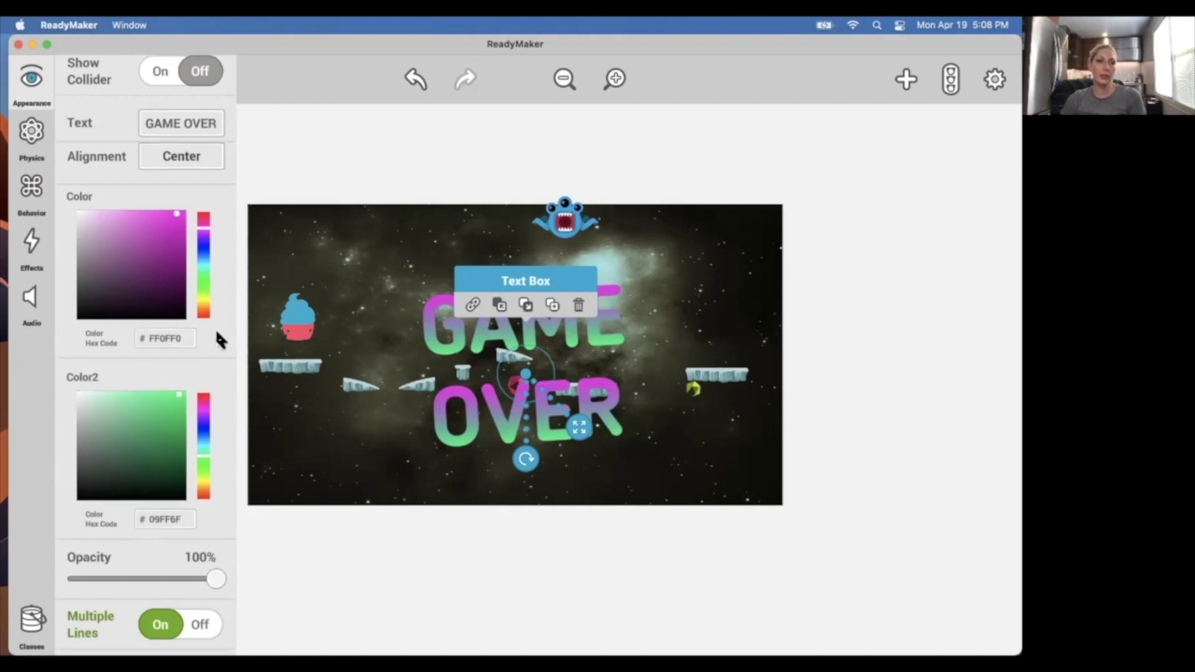
# - Deselect the GAME OVER text, preview how it appears when the game starts, and end the preview
pyautogui.scroll(3, 212, 336)
pyautogui.scroll(10, 203, 326)
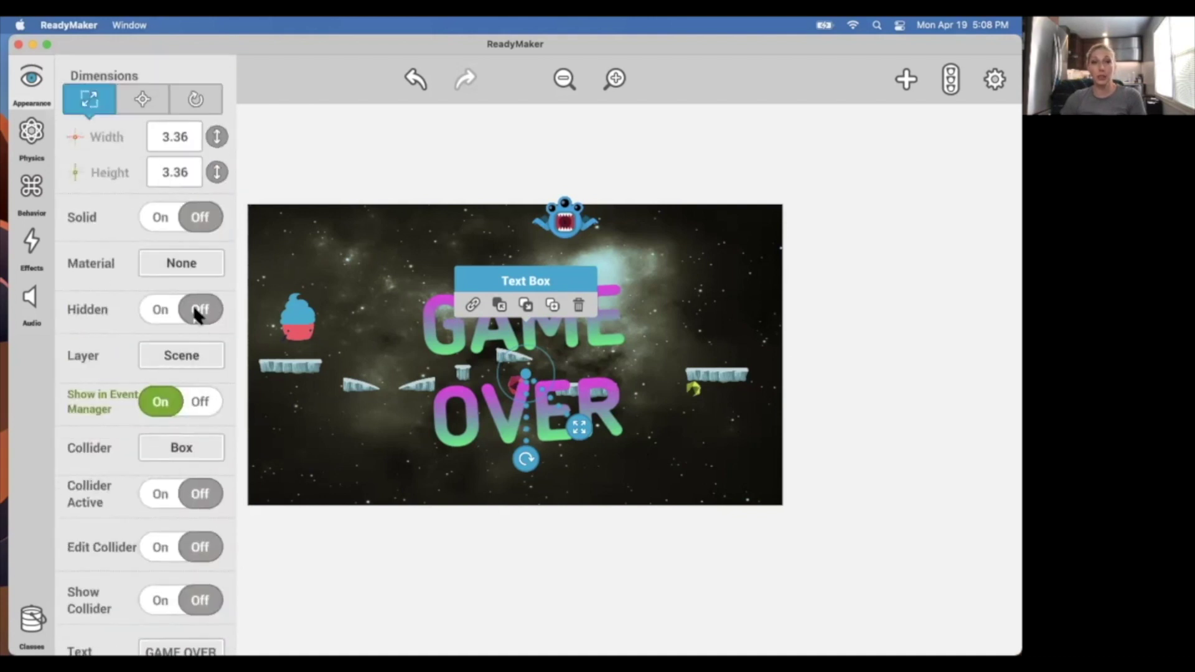
pyautogui.click(699, 242)
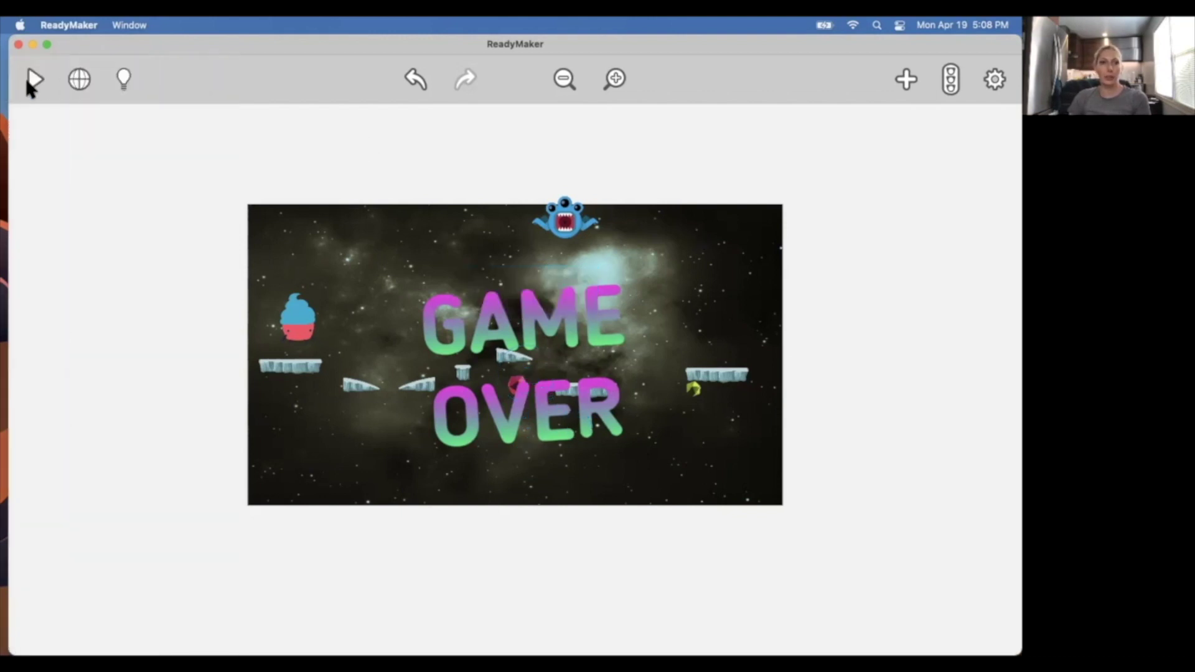
pyautogui.click(32, 80)
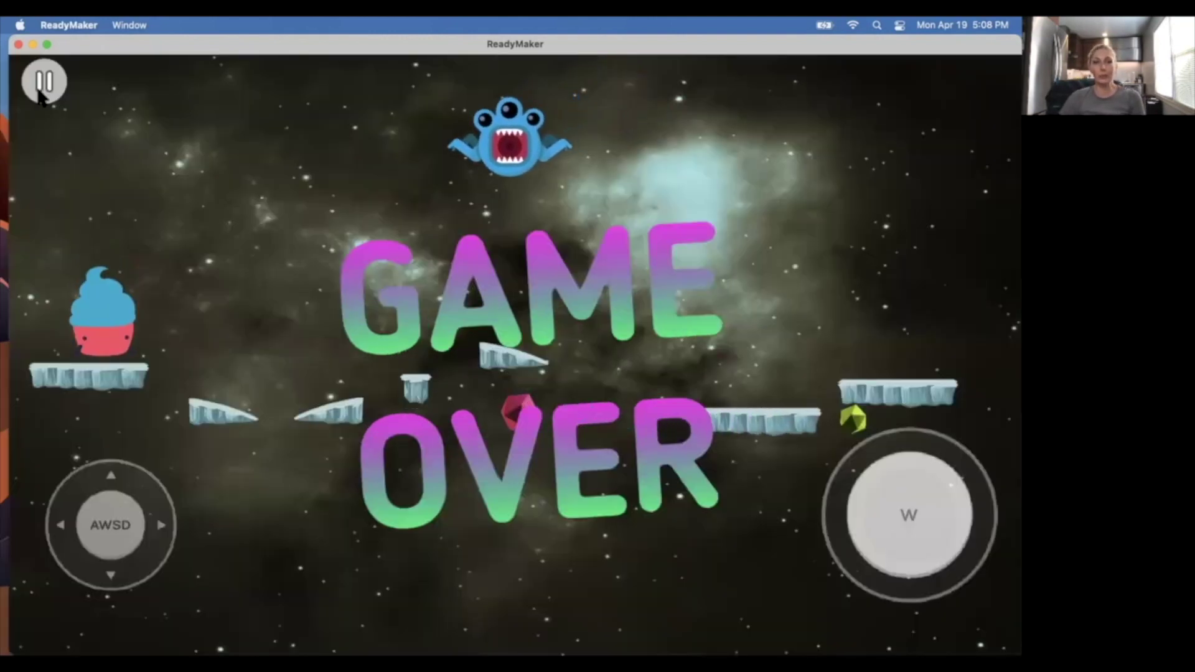
pyautogui.click(41, 86)
# - Turn on the Hidden setting for the GAME OVER text box and deselect it
pyautogui.click(495, 309)
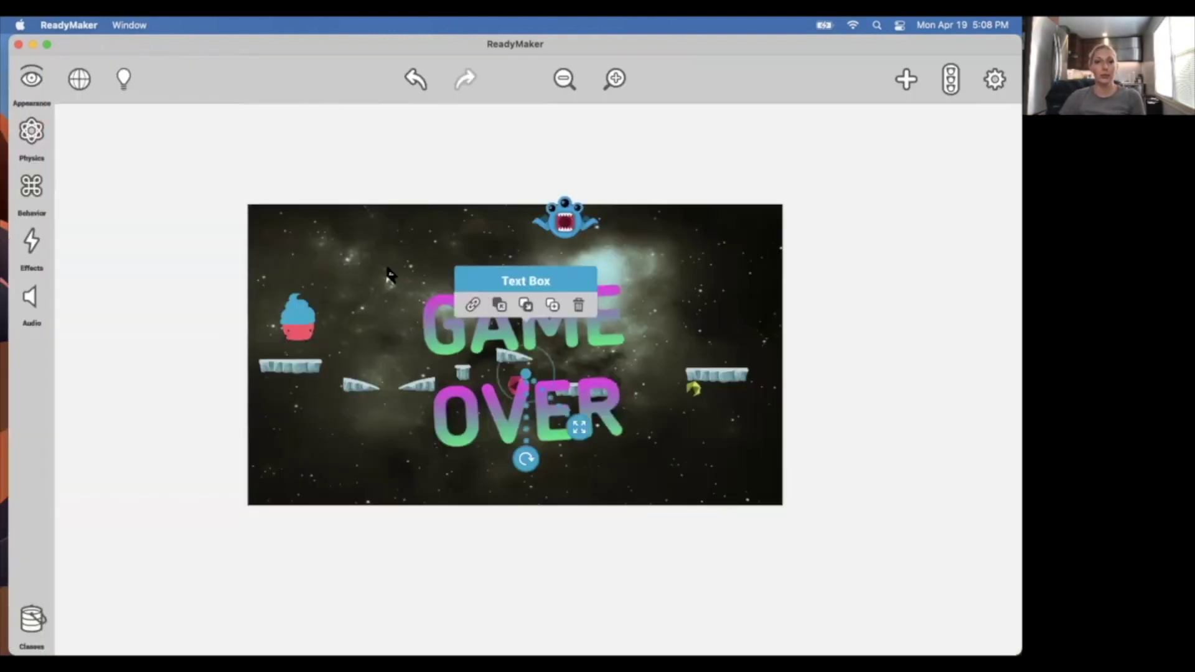
pyautogui.click(33, 79)
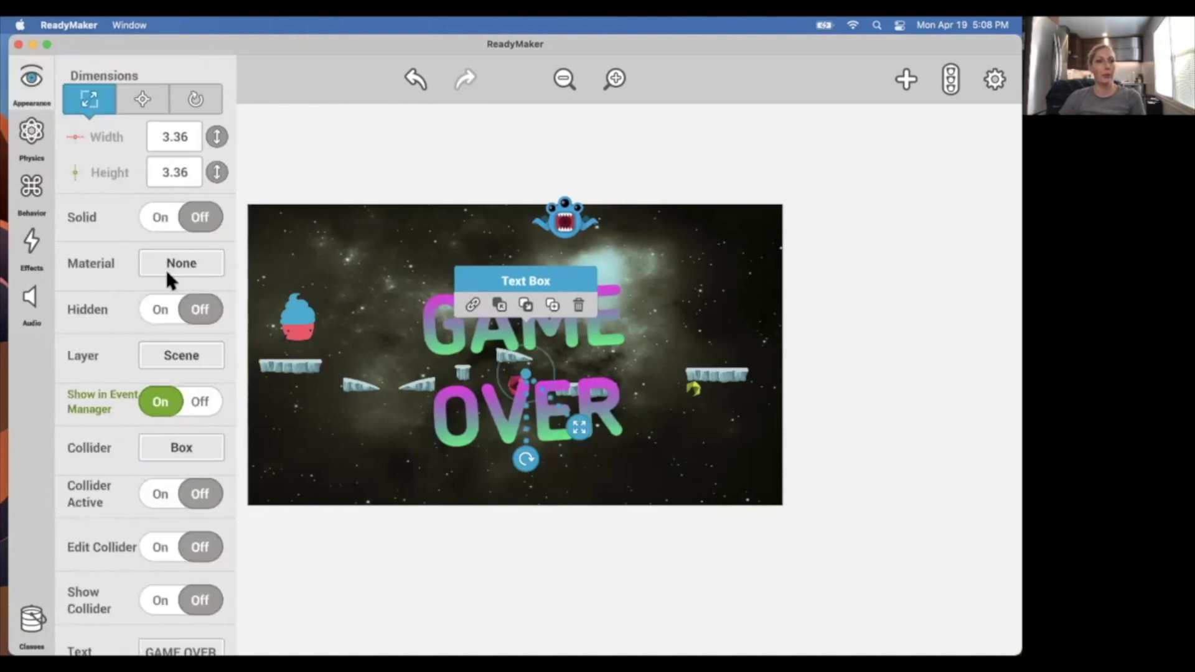
pyautogui.click(190, 306)
pyautogui.click(403, 268)
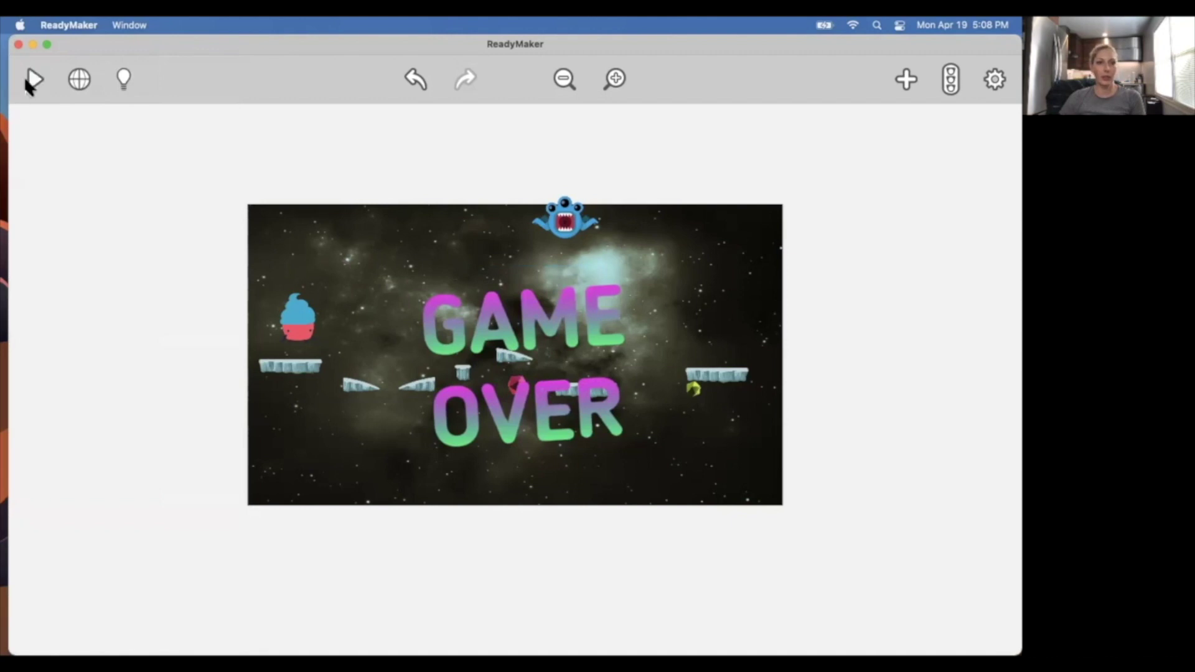
# - Play-test the scene, running and jumping the cupcake character across the ice platforms toward the alien
pyautogui.click(29, 82)
pyautogui.press('d')
pyautogui.press('w')
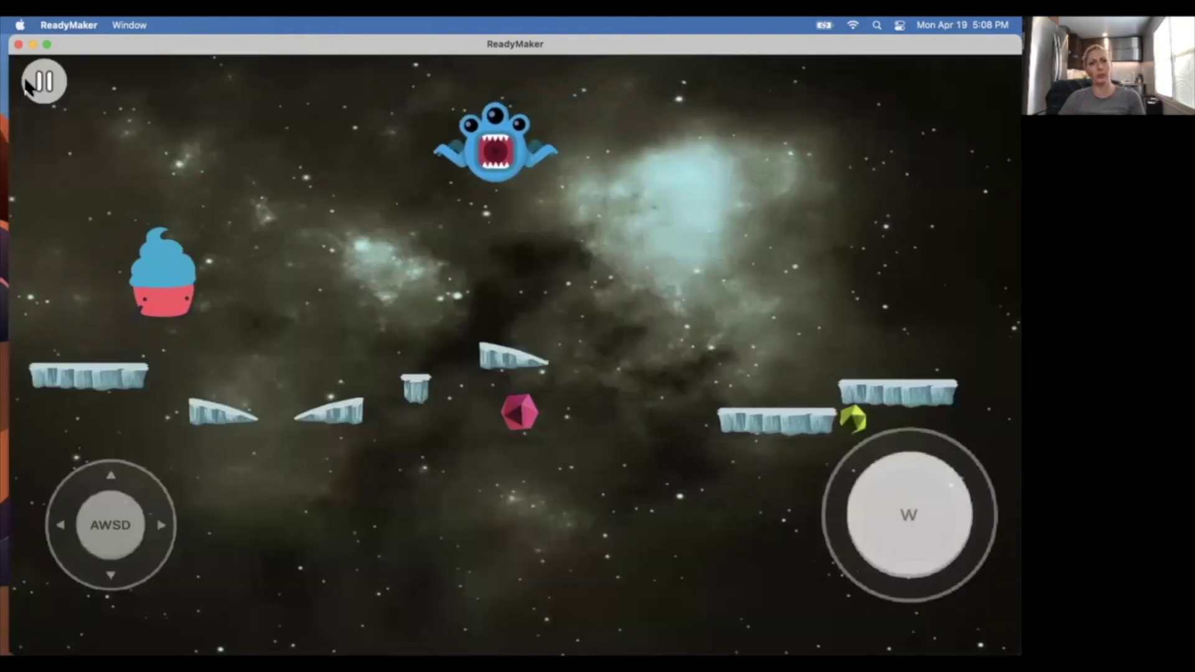
pyautogui.press('d')
pyautogui.press('w')
pyautogui.press('w')
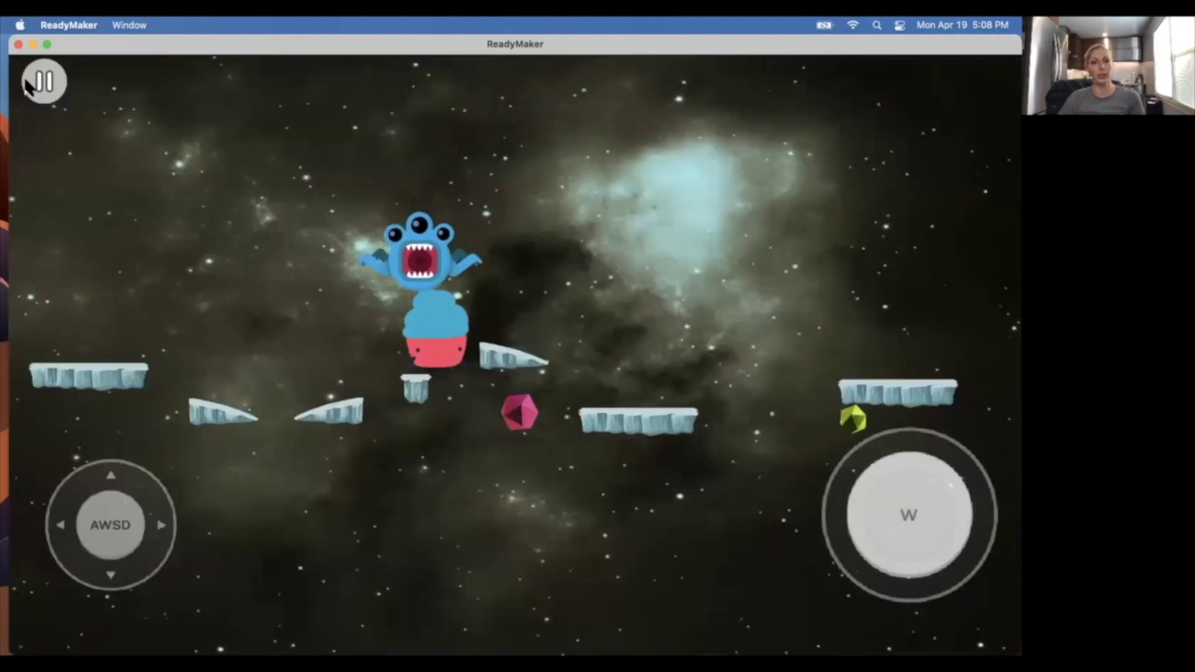
pyautogui.press('w')
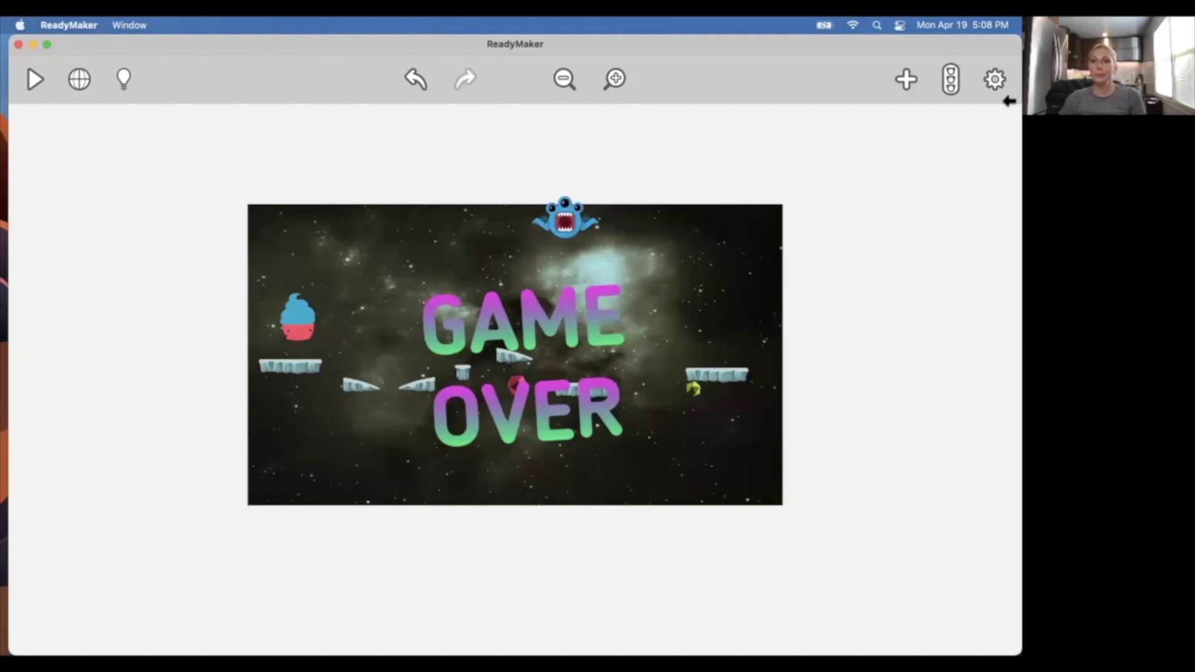
# - Add a Timer from the Interface & Text assets to the empty area above the scene's right half
pyautogui.click(907, 79)
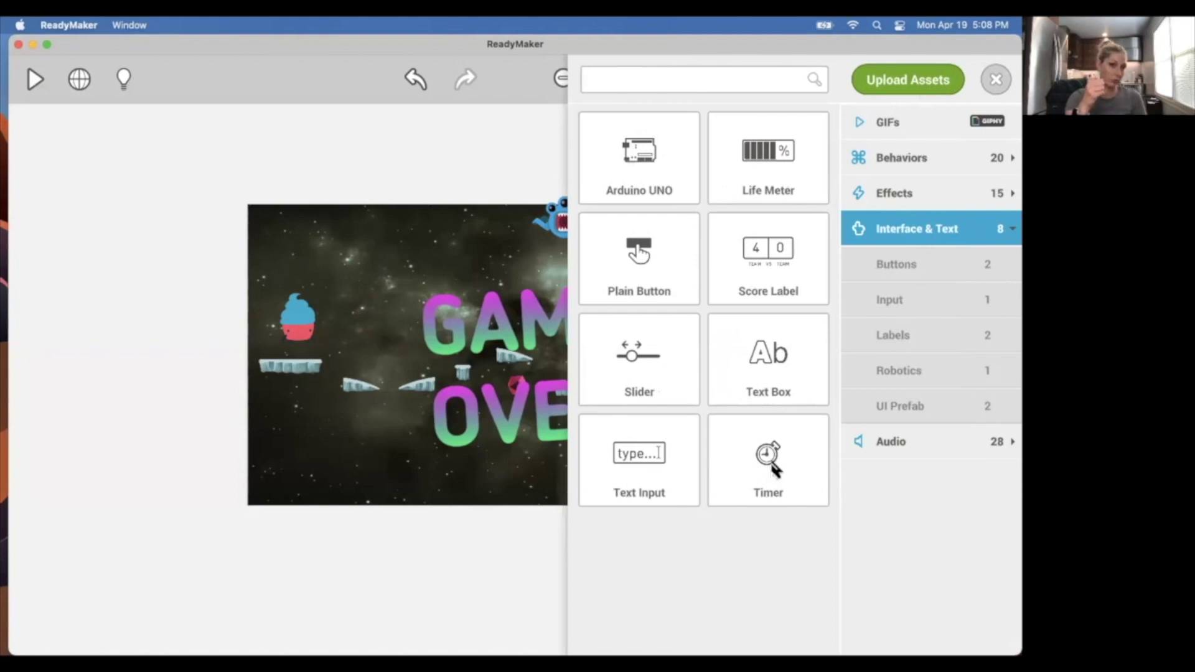
pyautogui.moveTo(772, 469); pyautogui.dragTo(731, 154)
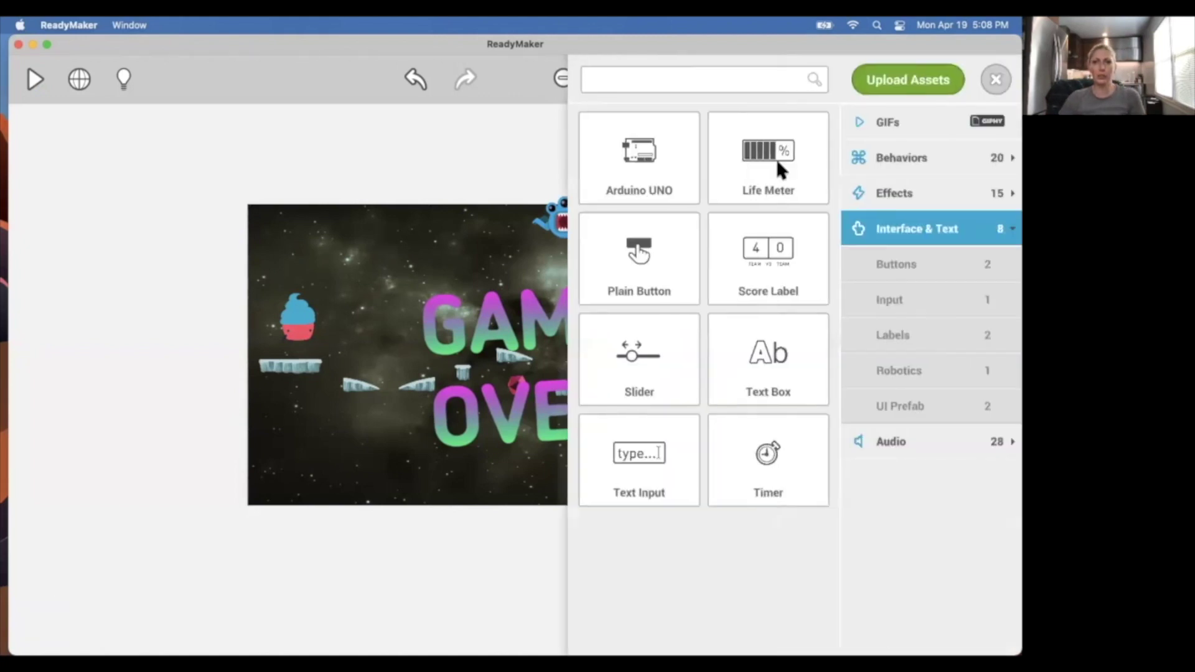
pyautogui.click(994, 79)
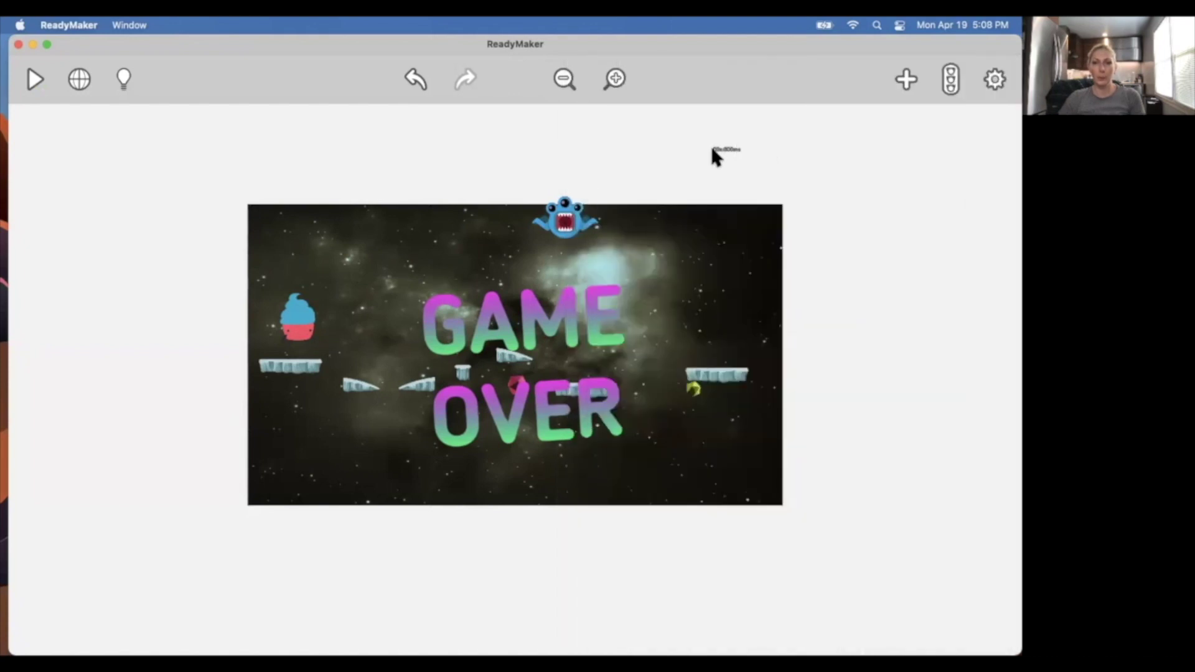
# - Turn off the timer's Active setting in its appearance properties and deselect the timer
pyautogui.click(716, 150)
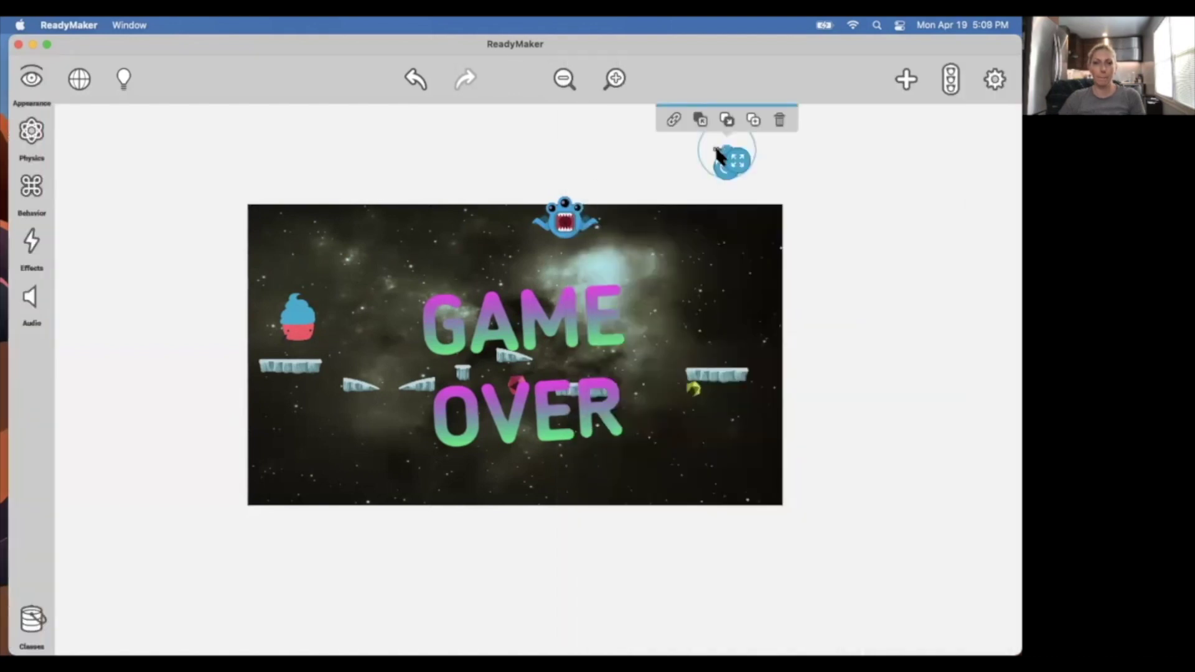
pyautogui.click(32, 80)
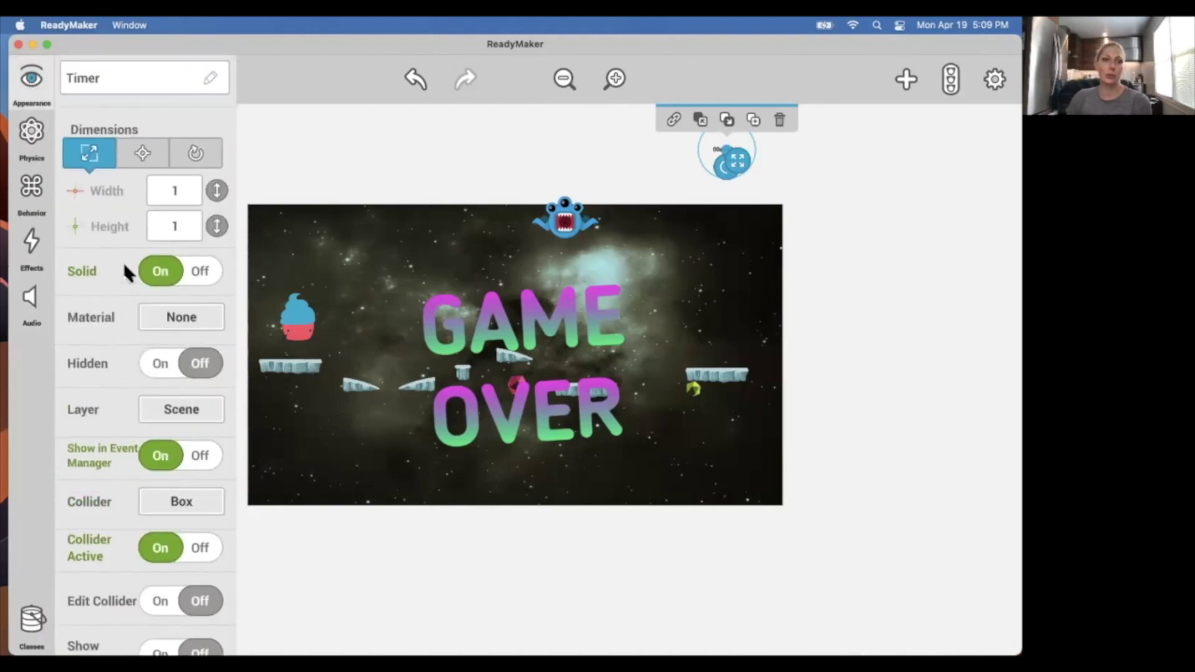
pyautogui.scroll(-2, 127, 273)
pyautogui.scroll(2, 127, 274)
pyautogui.scroll(-5, 128, 273)
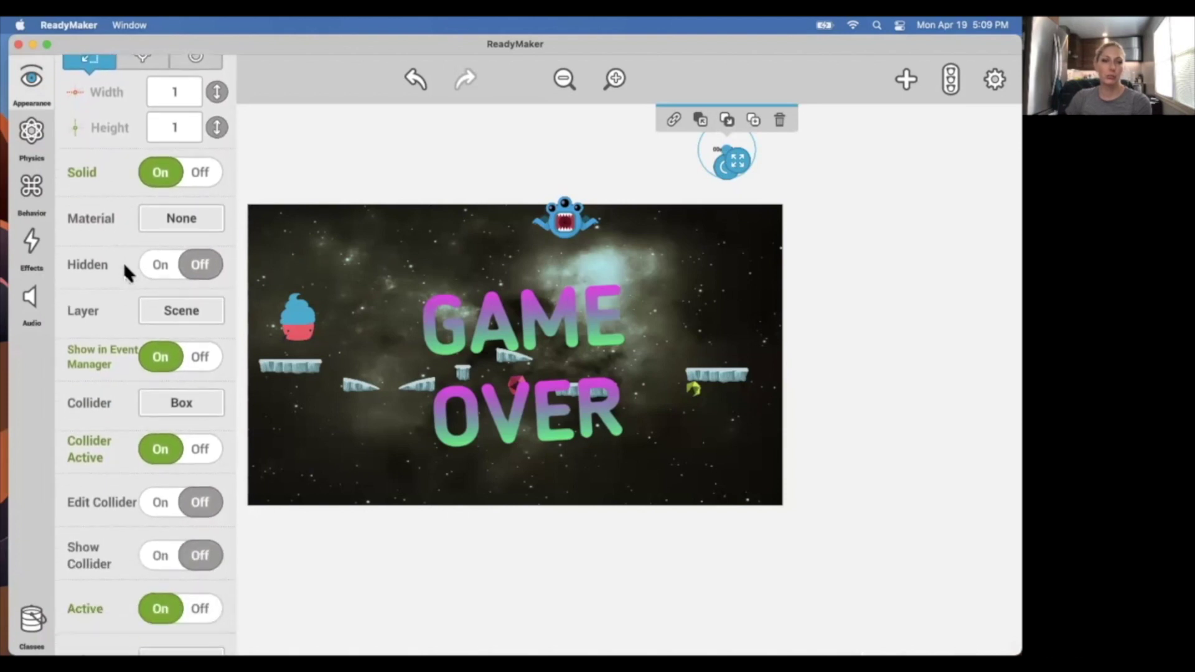
pyautogui.scroll(-8, 124, 268)
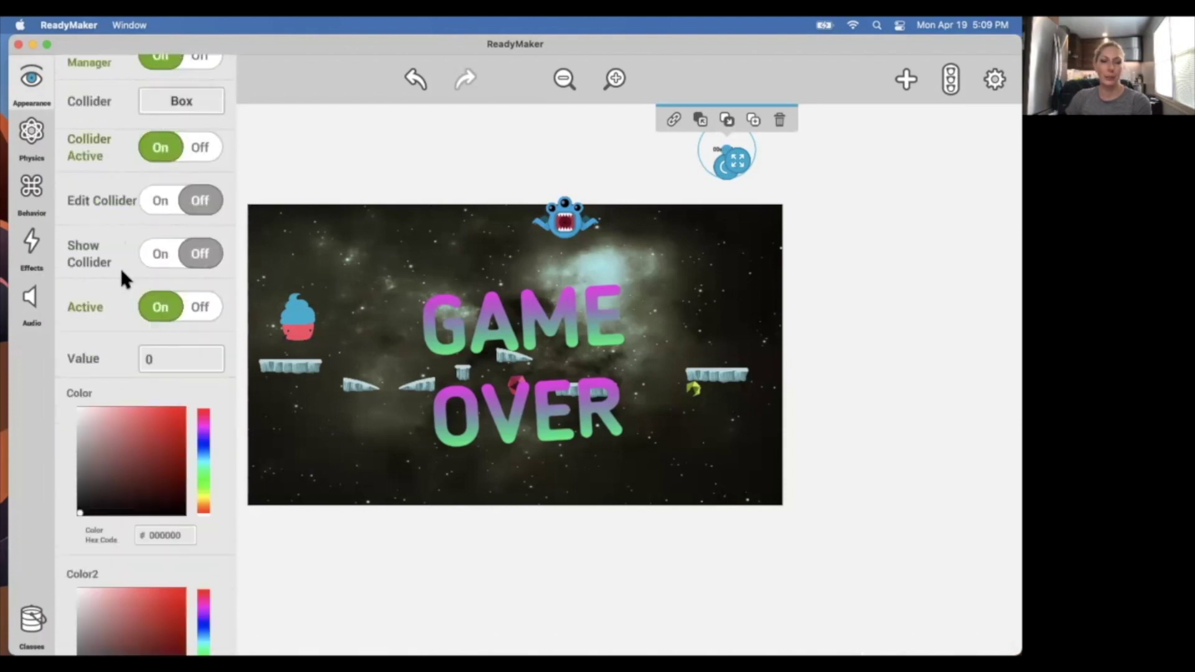
pyautogui.click(144, 305)
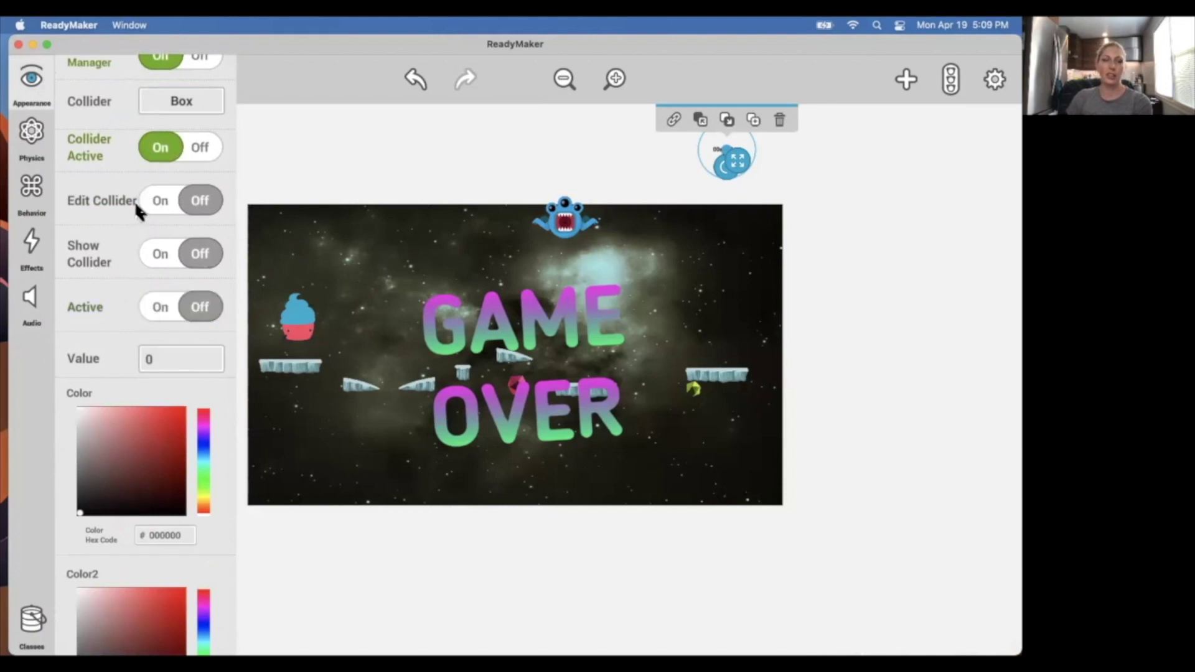
pyautogui.scroll(3, 145, 116)
pyautogui.scroll(9, 139, 108)
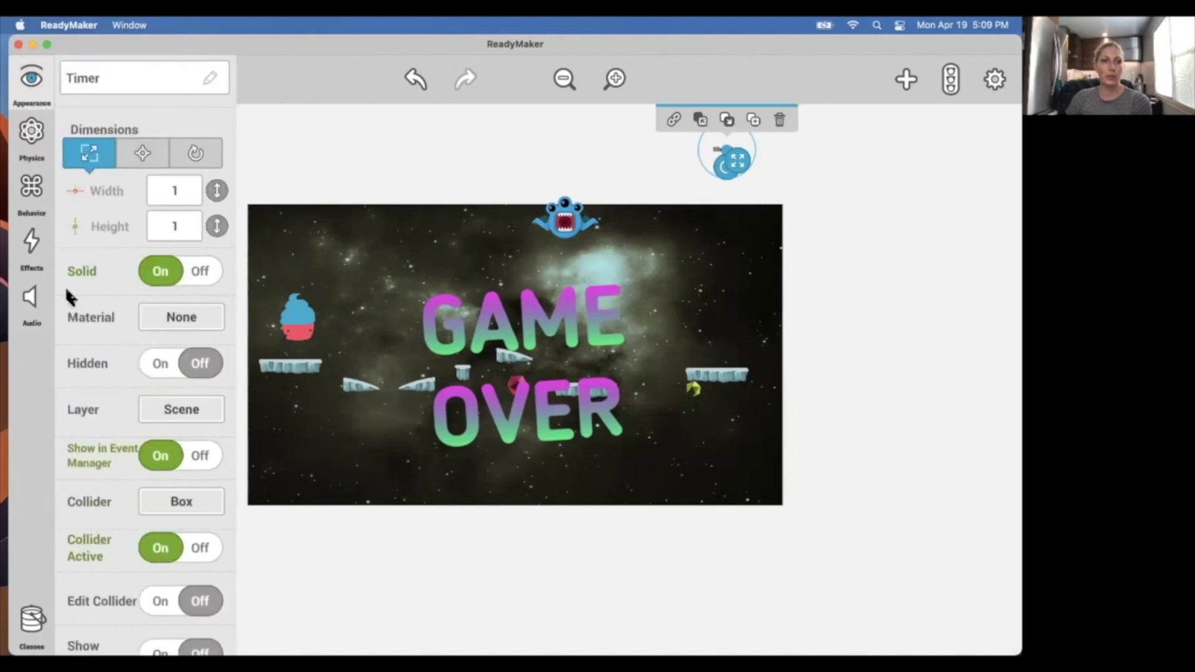
pyautogui.scroll(-2, 93, 361)
pyautogui.scroll(-4, 94, 353)
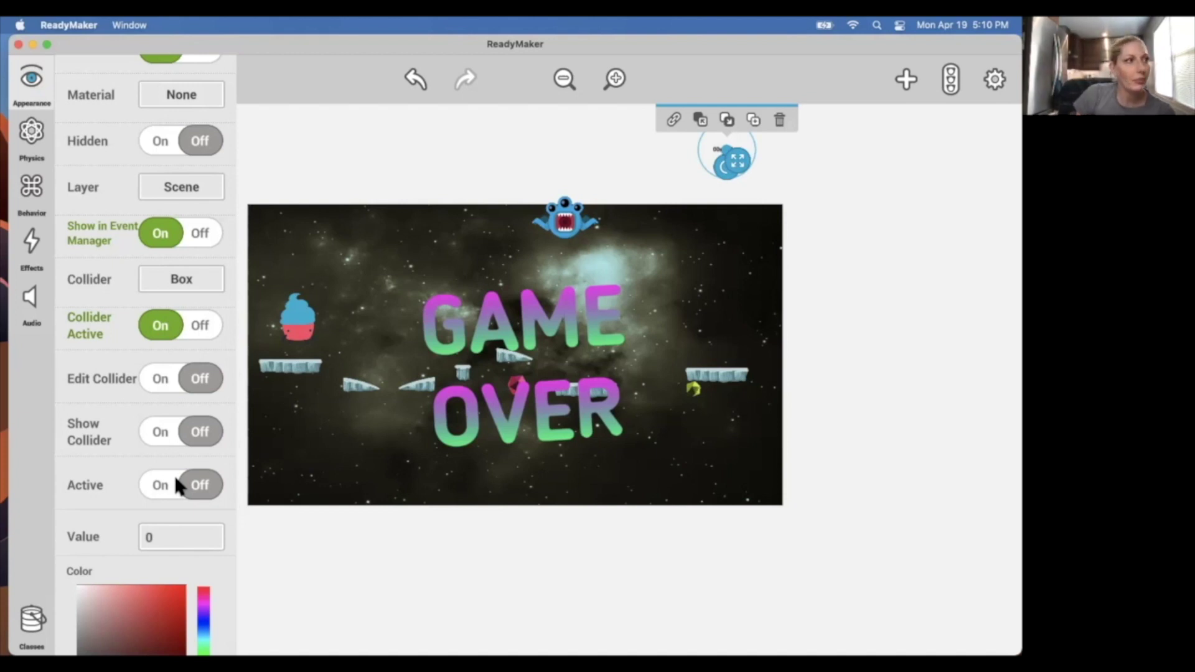
pyautogui.click(856, 262)
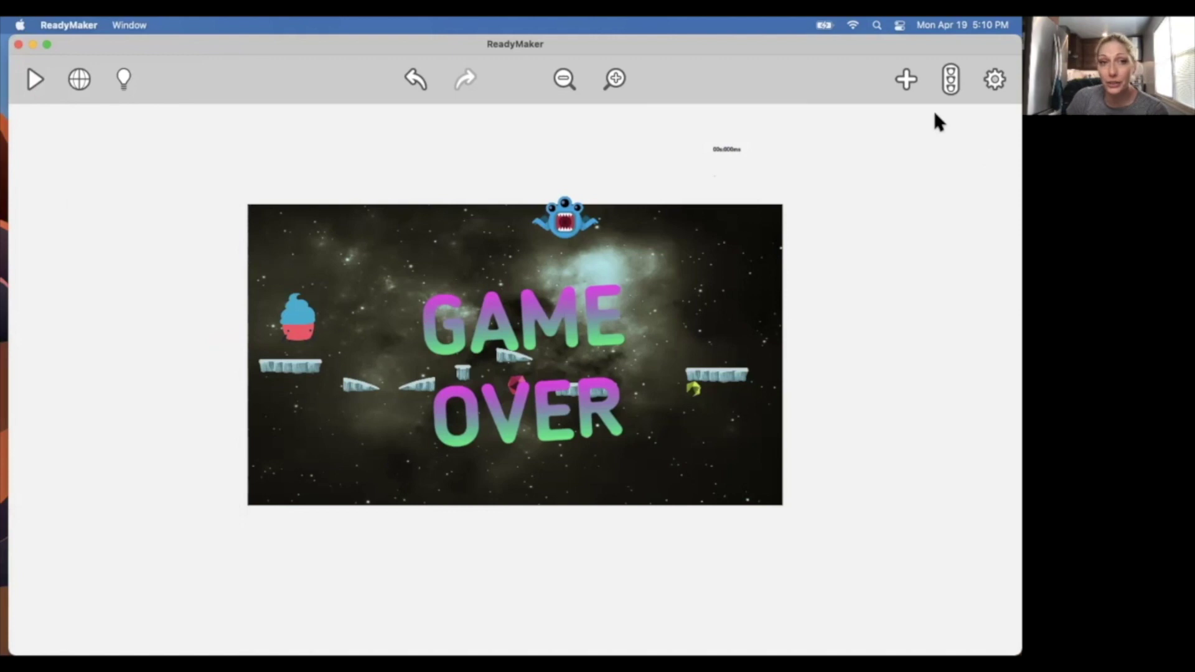
# - Replace the Restart Scene action of Event #1 with Timer, Timer Label, Set Active, Yes
pyautogui.click(951, 82)
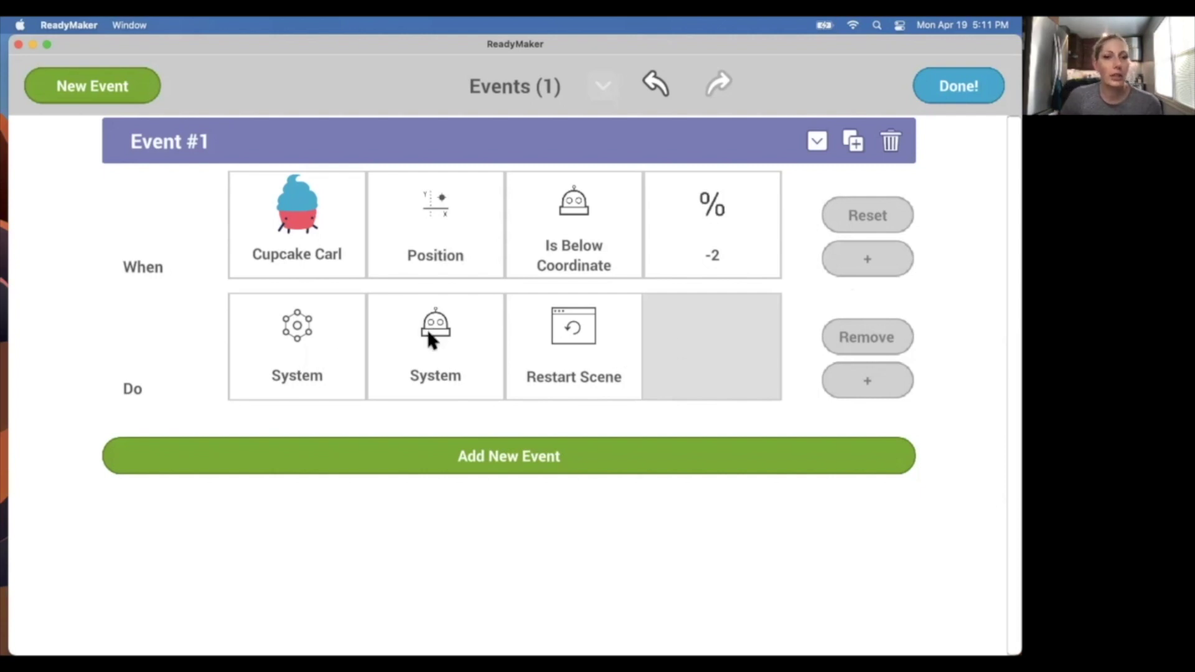
pyautogui.click(314, 352)
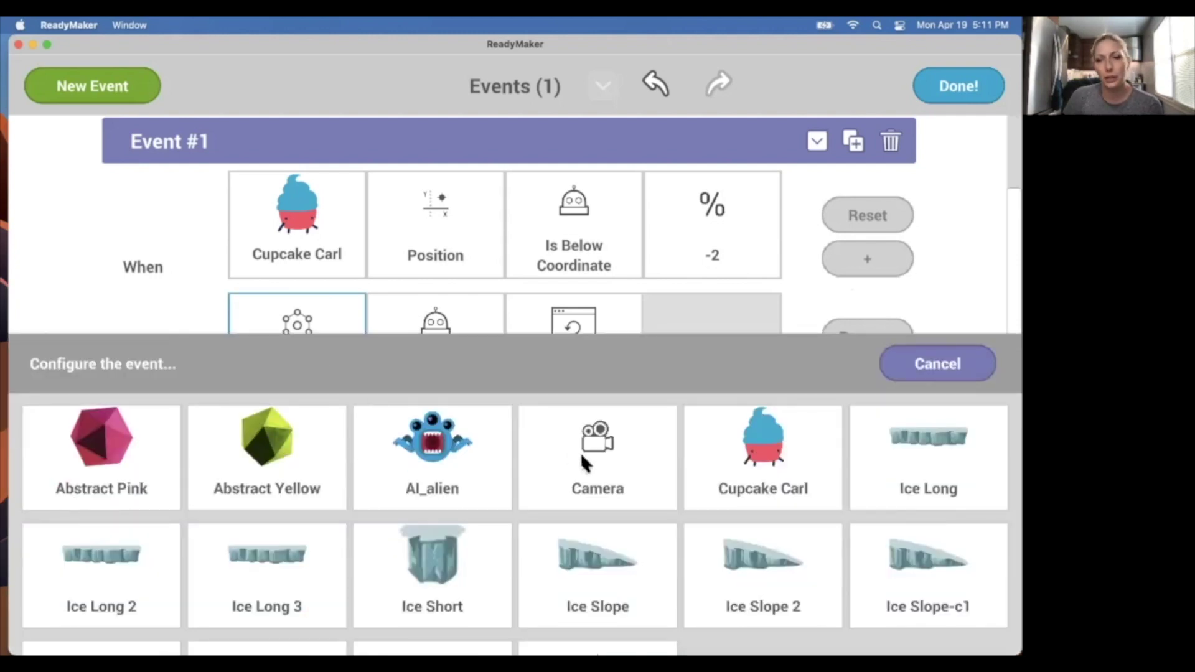
pyautogui.scroll(-3, 581, 458)
pyautogui.click(451, 581)
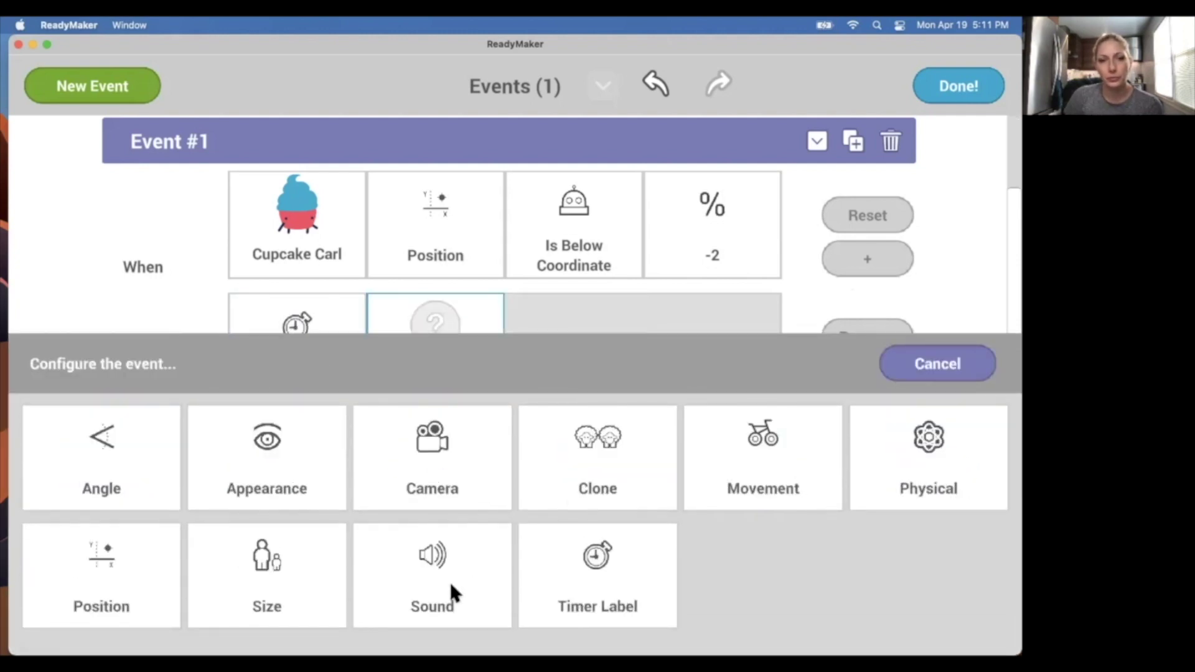
pyautogui.click(598, 567)
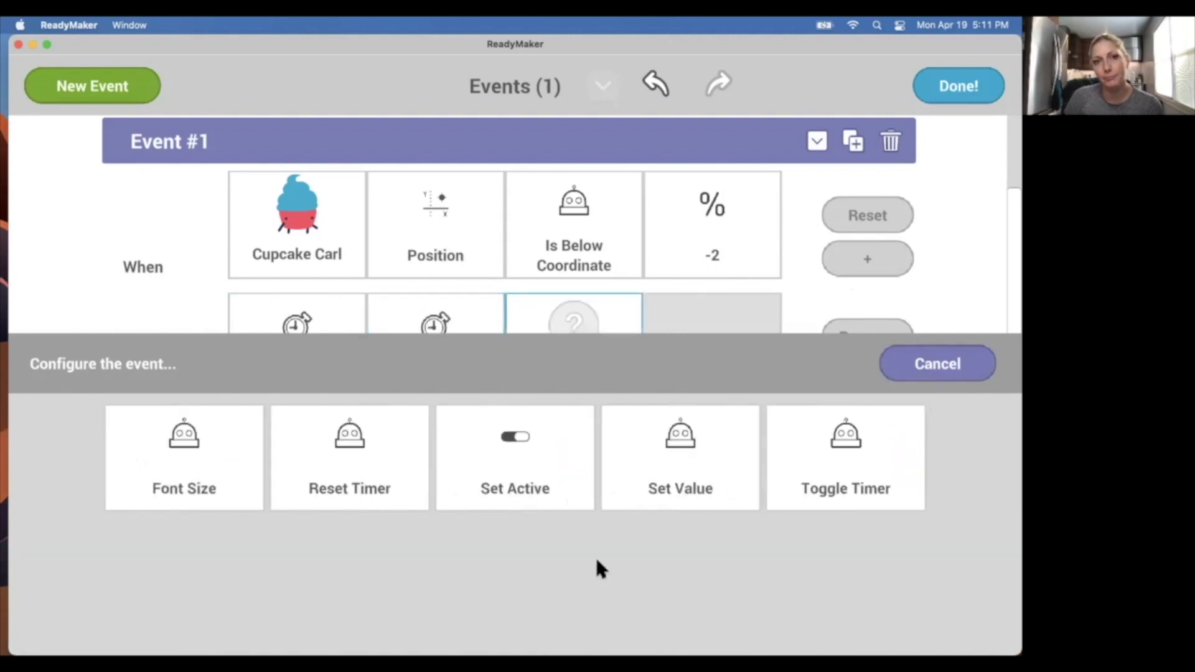
pyautogui.click(523, 442)
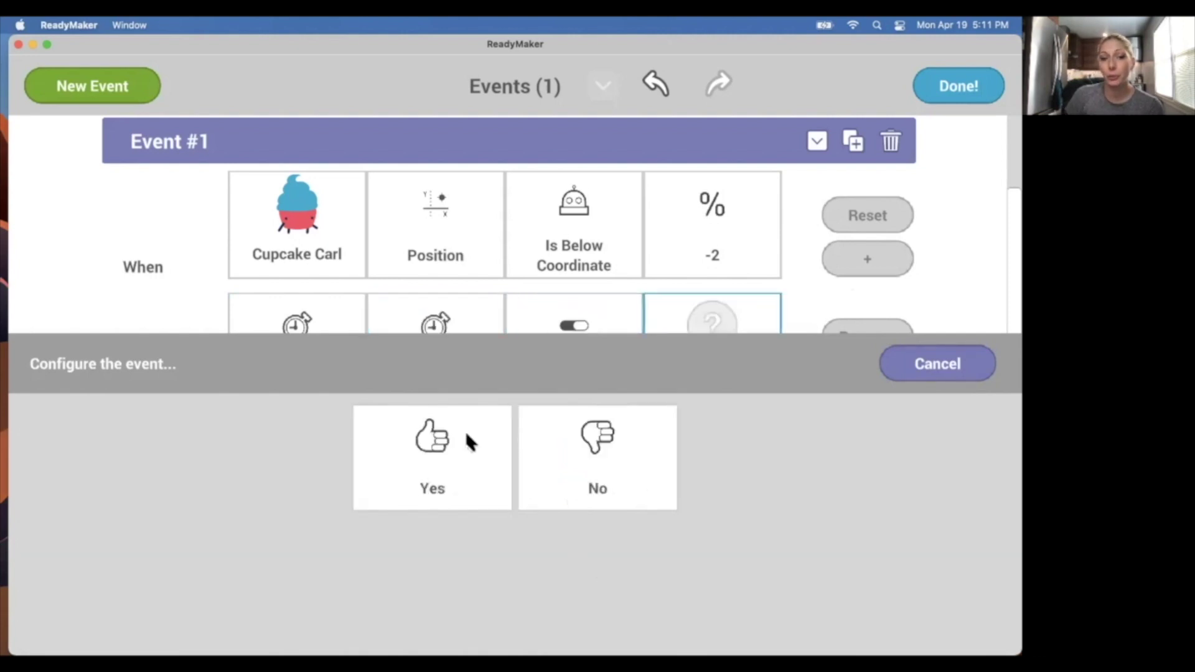
pyautogui.click(427, 439)
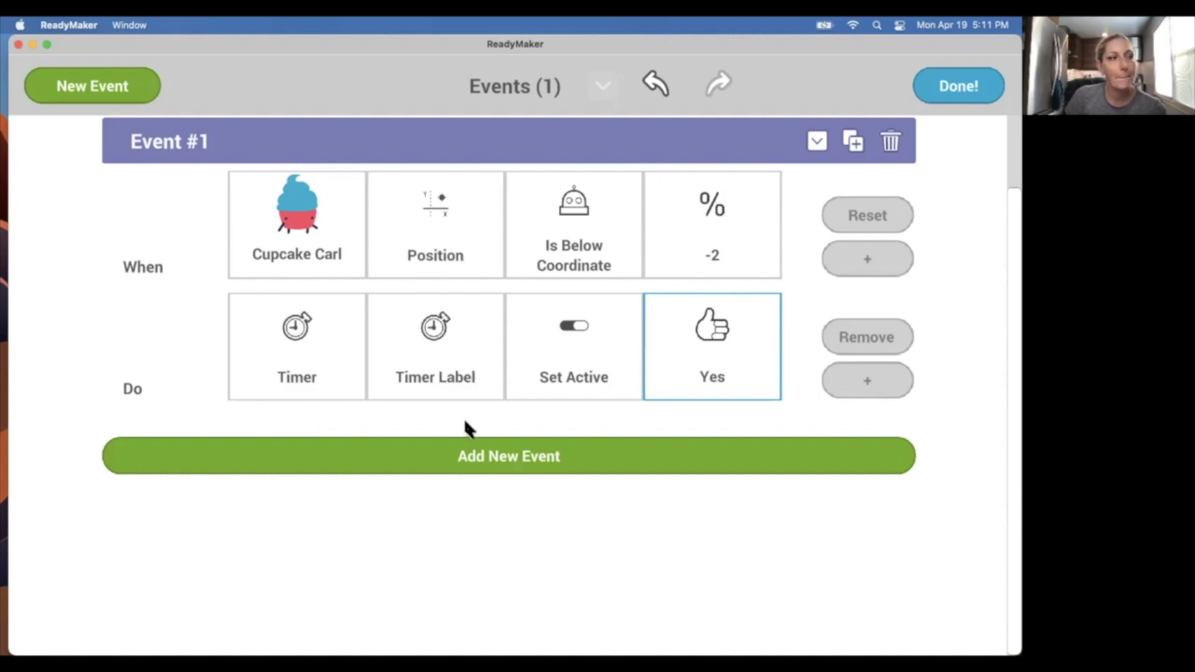
# - Add a second action to Event #1 with Text Box, Appearance, Set Hidden, No, and return to the scene
pyautogui.click(874, 384)
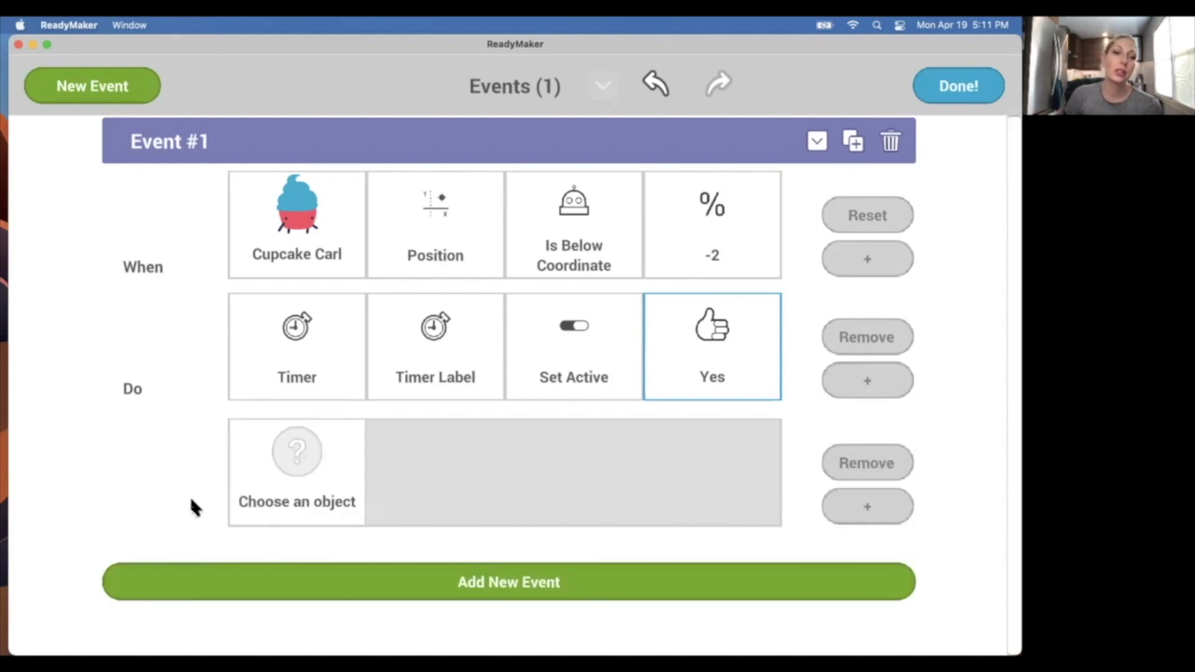
pyautogui.click(274, 471)
pyautogui.scroll(-3, 416, 486)
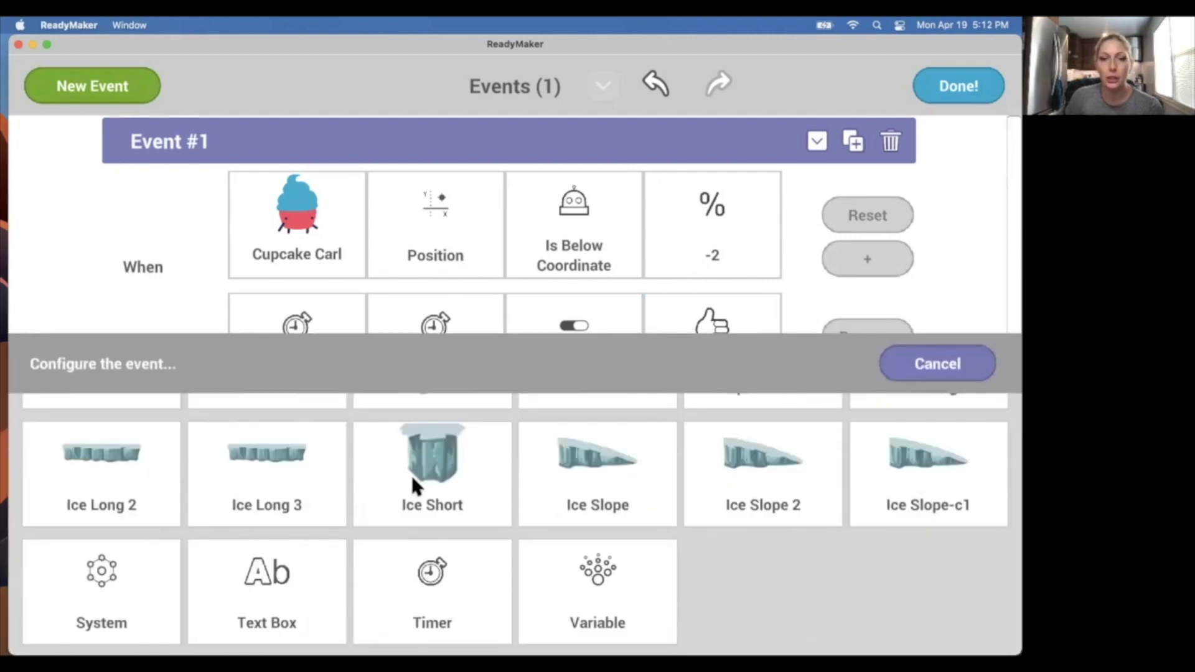
pyautogui.click(278, 575)
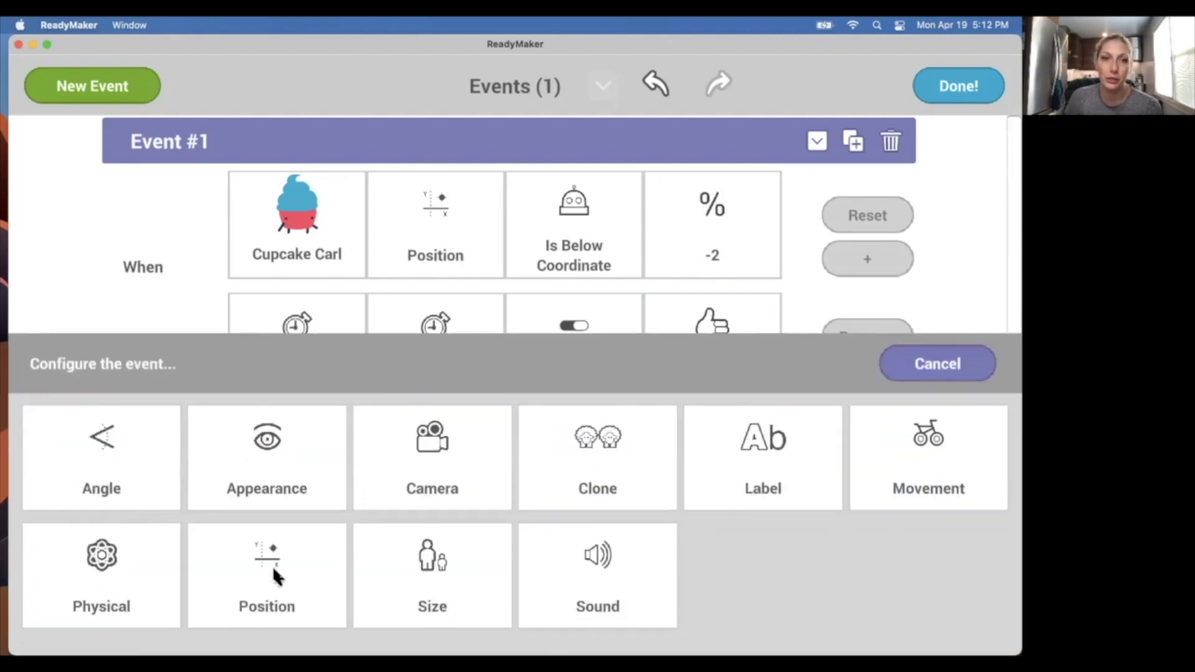
pyautogui.click(267, 466)
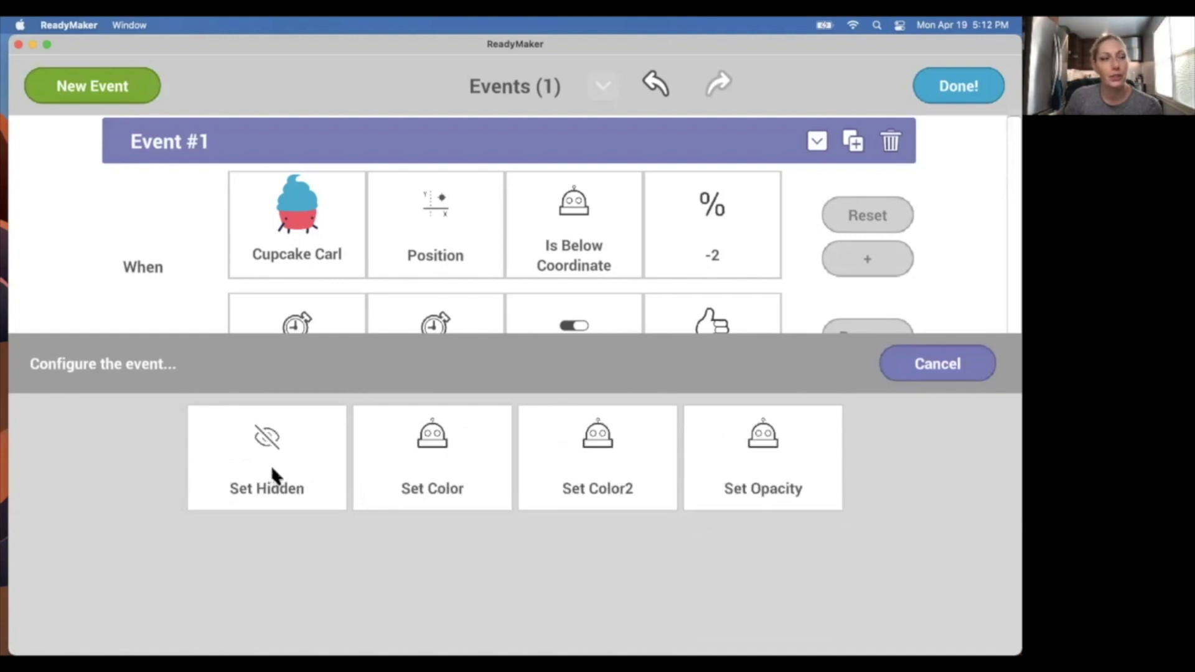
pyautogui.click(271, 467)
pyautogui.click(588, 474)
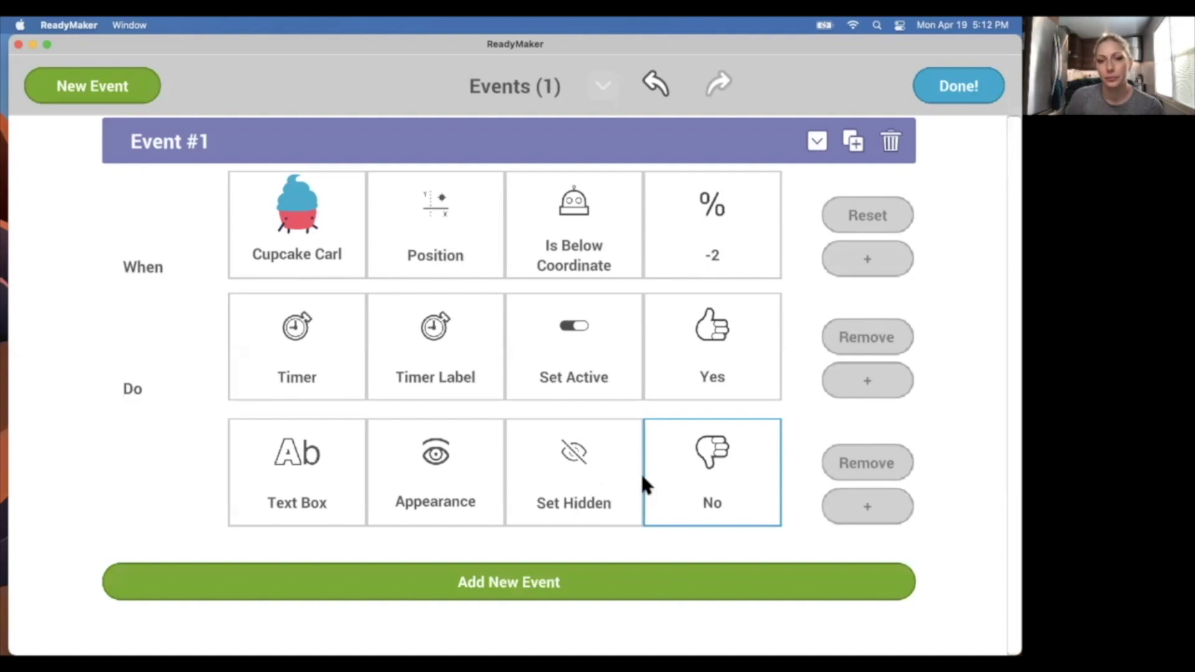
pyautogui.click(951, 80)
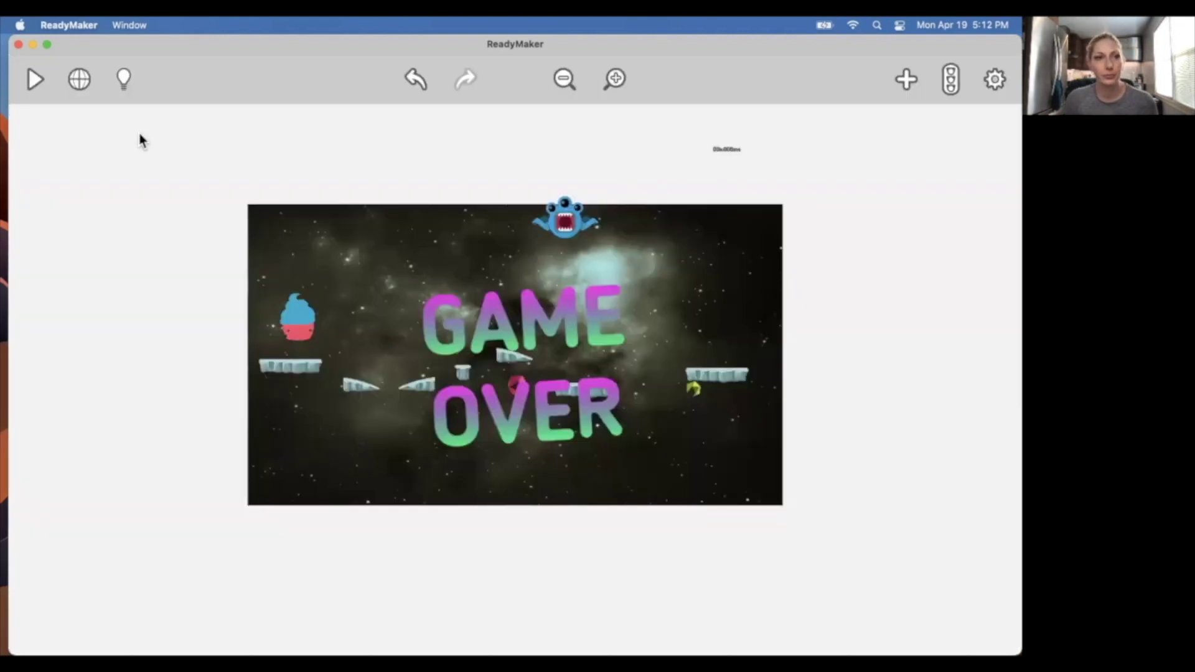
# - Play-test the scene by moving the cupcake character onto the first ice slope, and end the preview
pyautogui.click(34, 80)
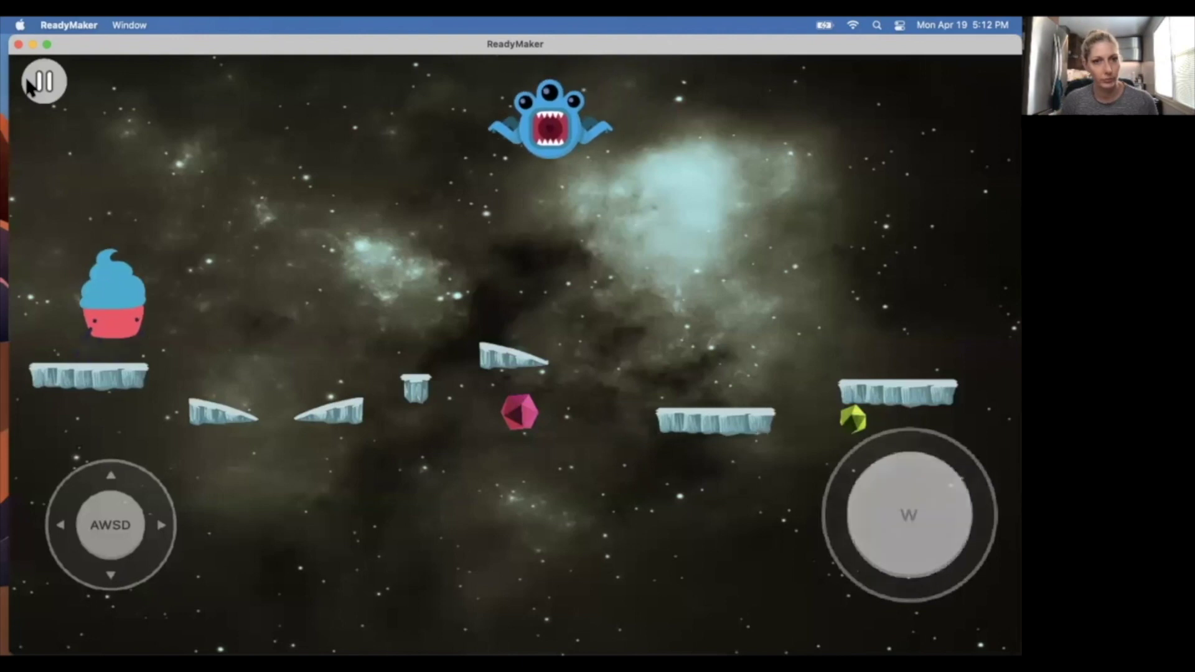
pyautogui.press('d')
pyautogui.press('w')
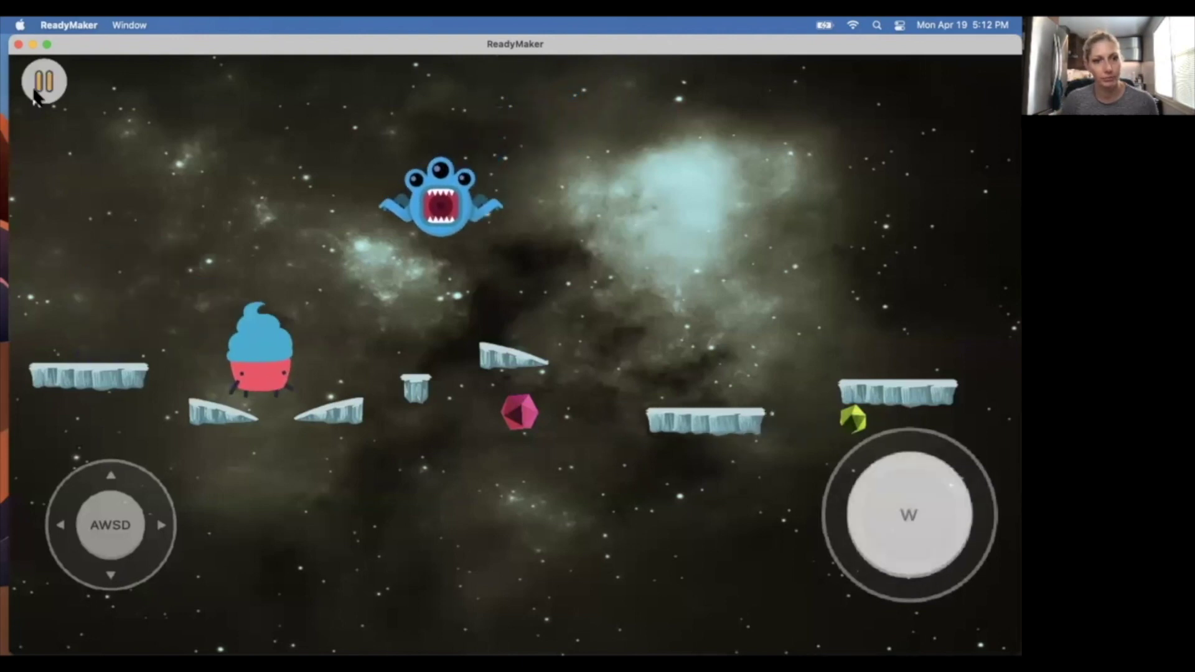
pyautogui.click(37, 86)
# - Move the first Ice Slope slightly left, closer to the starting platform, and play-test the cupcake's fall below the platforms
pyautogui.click(360, 389)
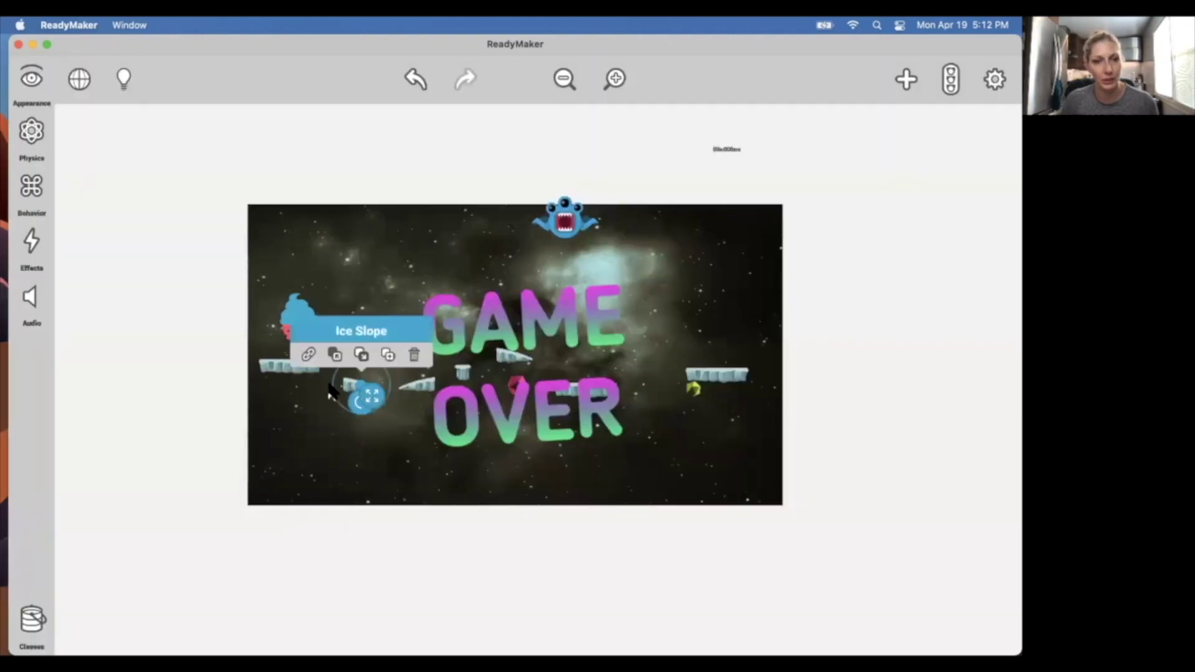
pyautogui.moveTo(358, 392); pyautogui.dragTo(329, 390)
pyautogui.click(187, 230)
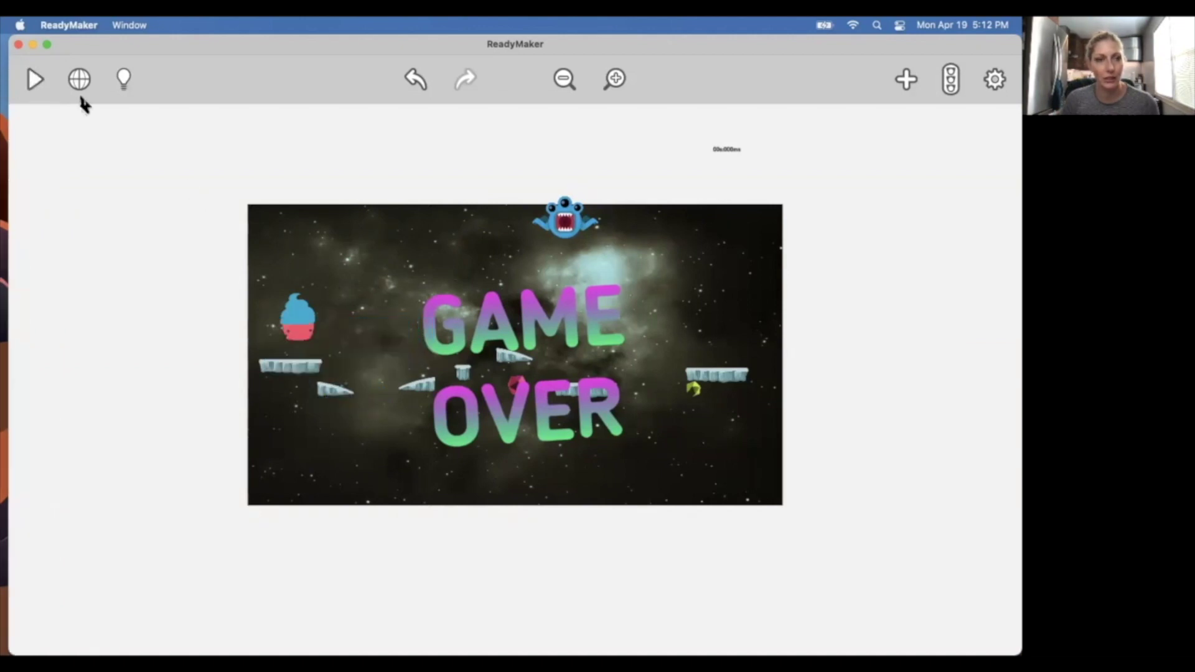
pyautogui.click(34, 79)
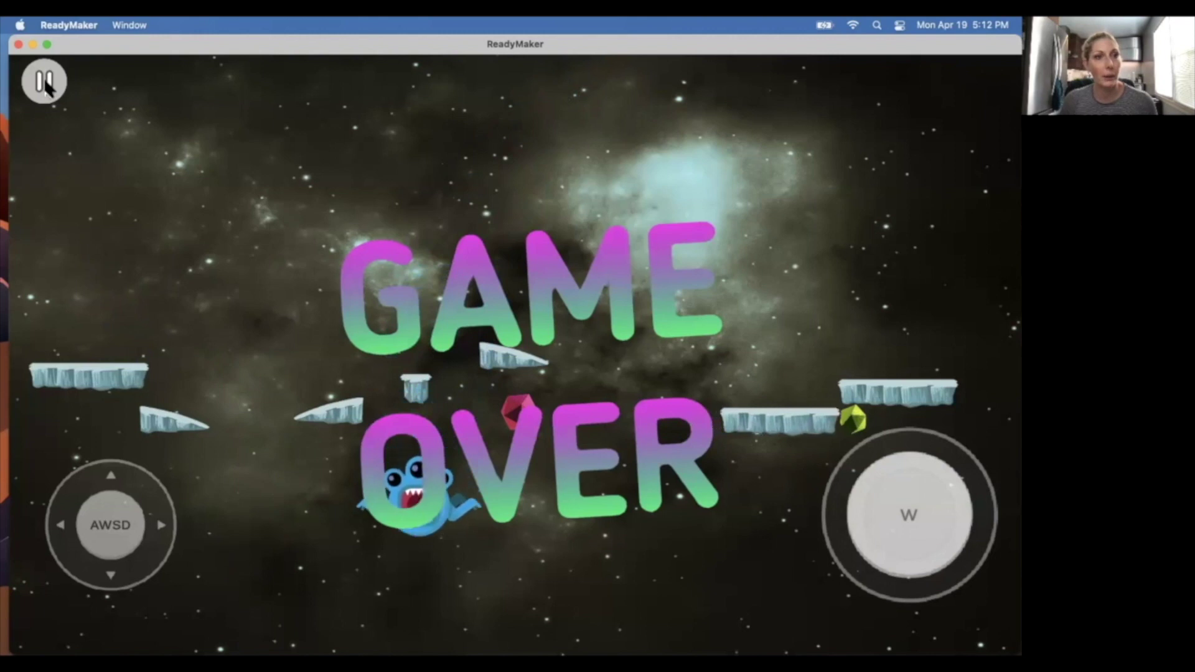
pyautogui.click(42, 81)
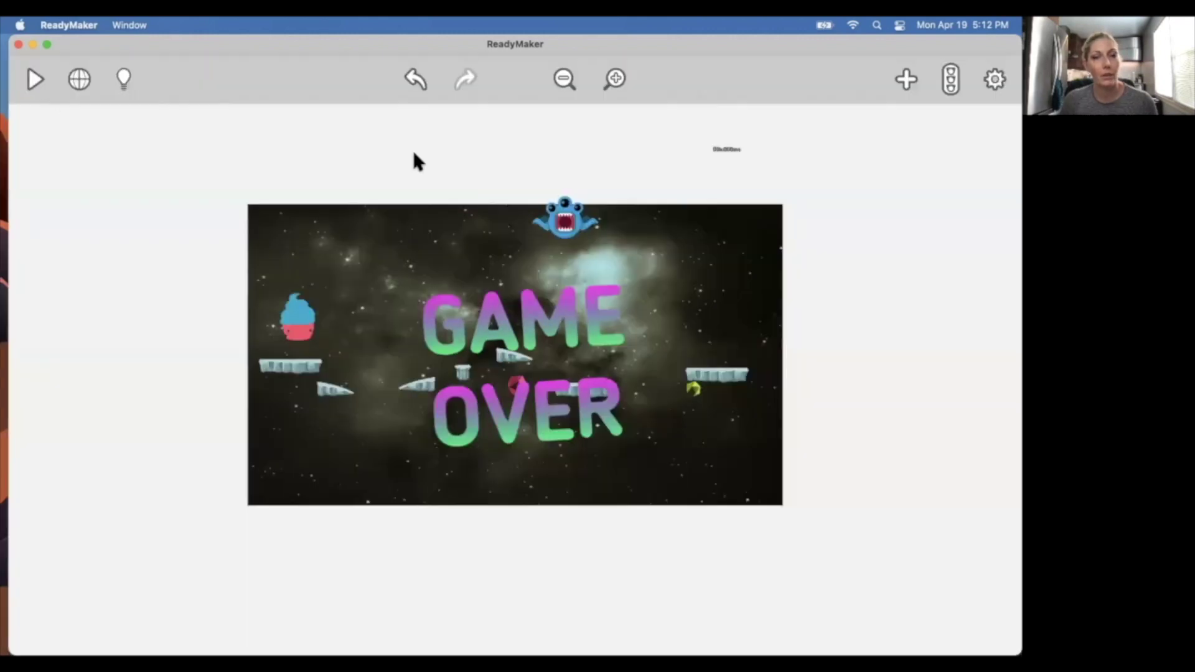
# - Add Event #2 with the condition AI_alien, Sensing, Collided With Object, Cupcake Carl
pyautogui.click(940, 82)
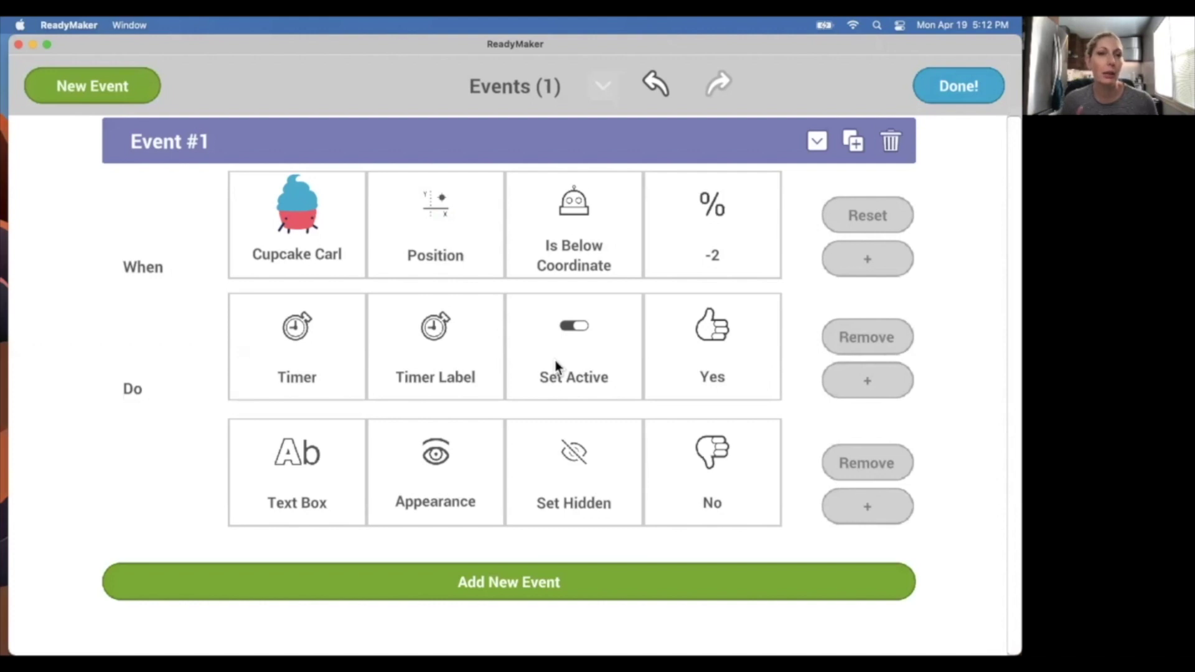
pyautogui.click(537, 592)
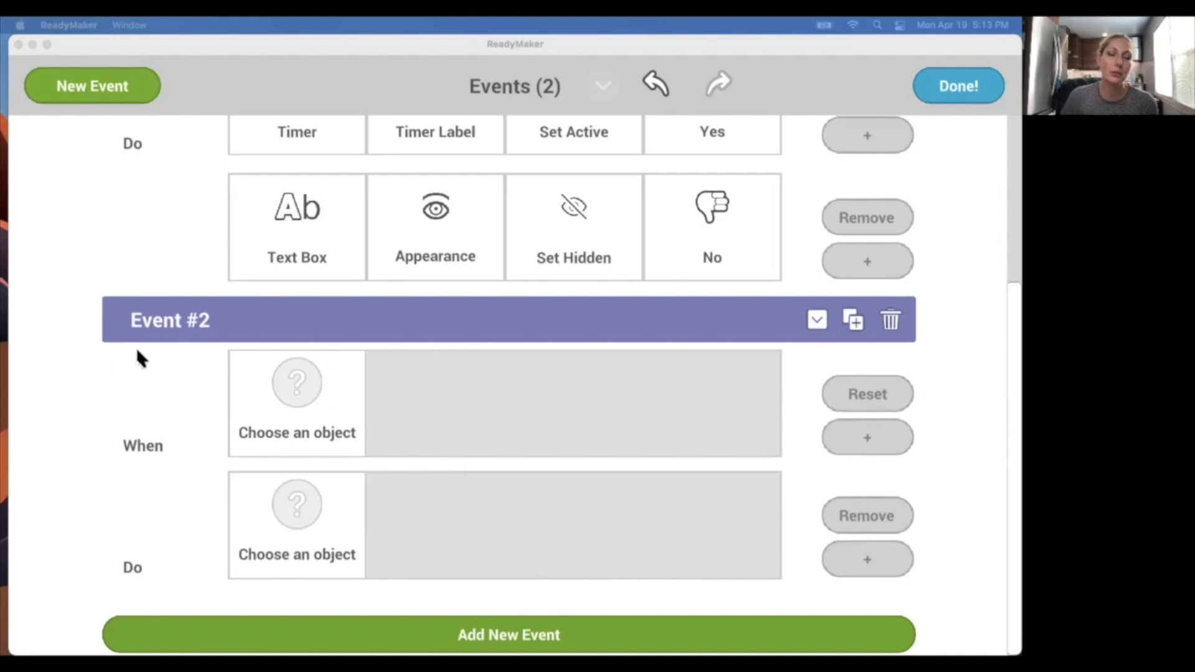
pyautogui.click(305, 410)
pyautogui.click(305, 410)
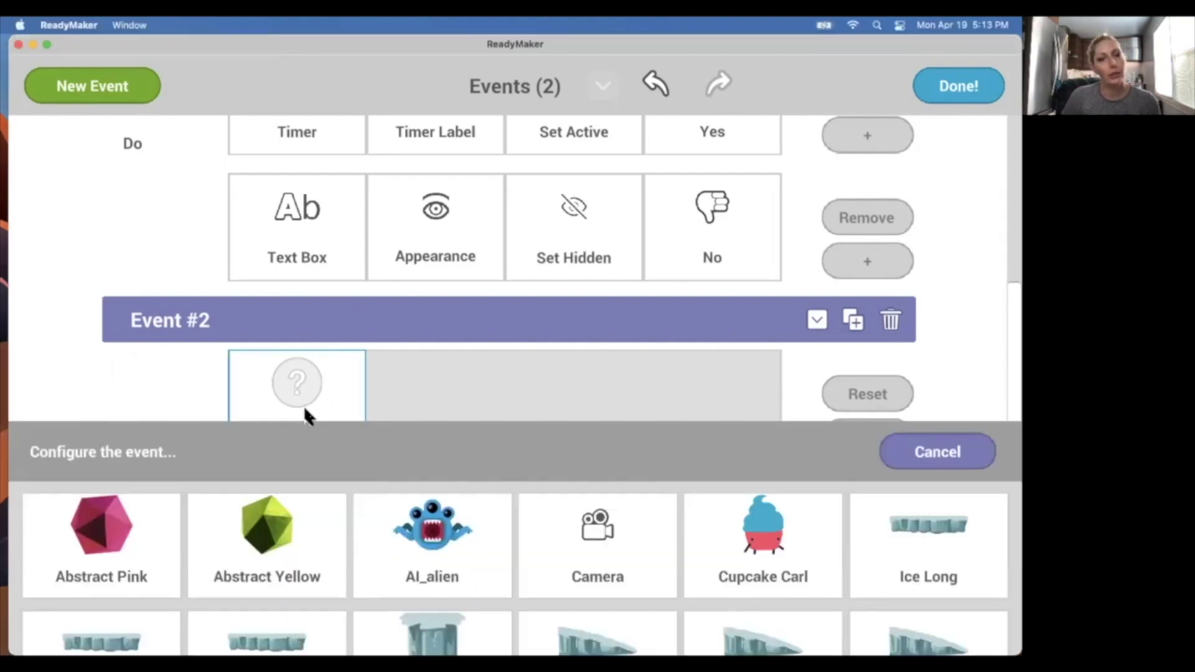
pyautogui.click(451, 447)
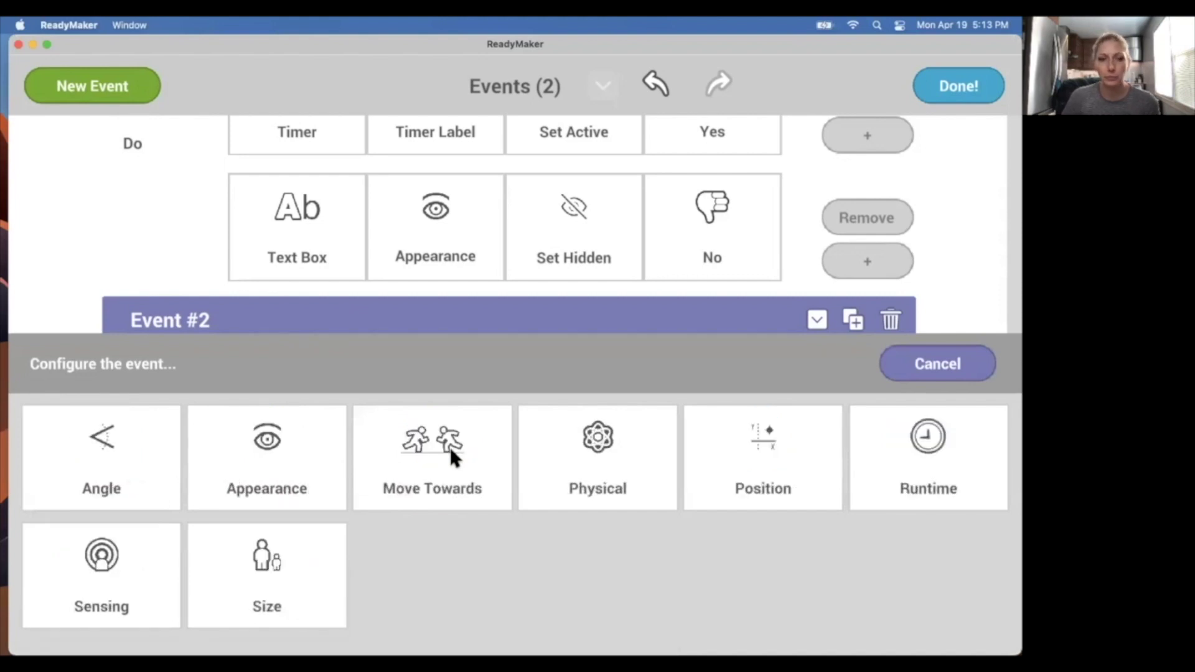
pyautogui.click(138, 558)
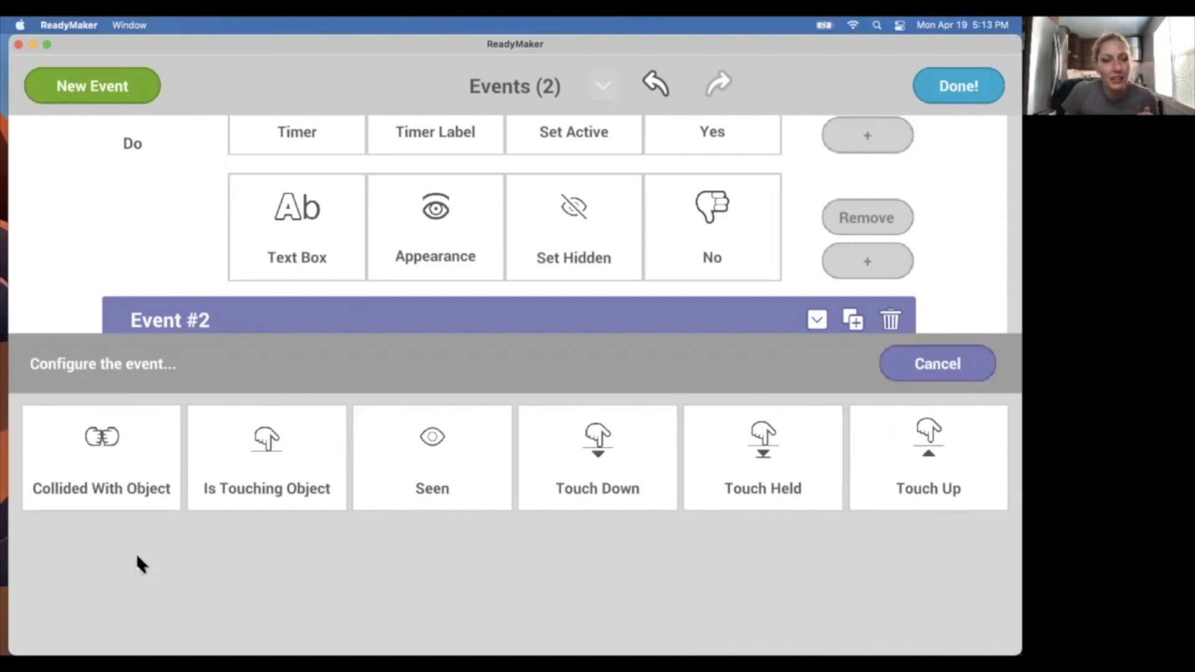
pyautogui.click(120, 458)
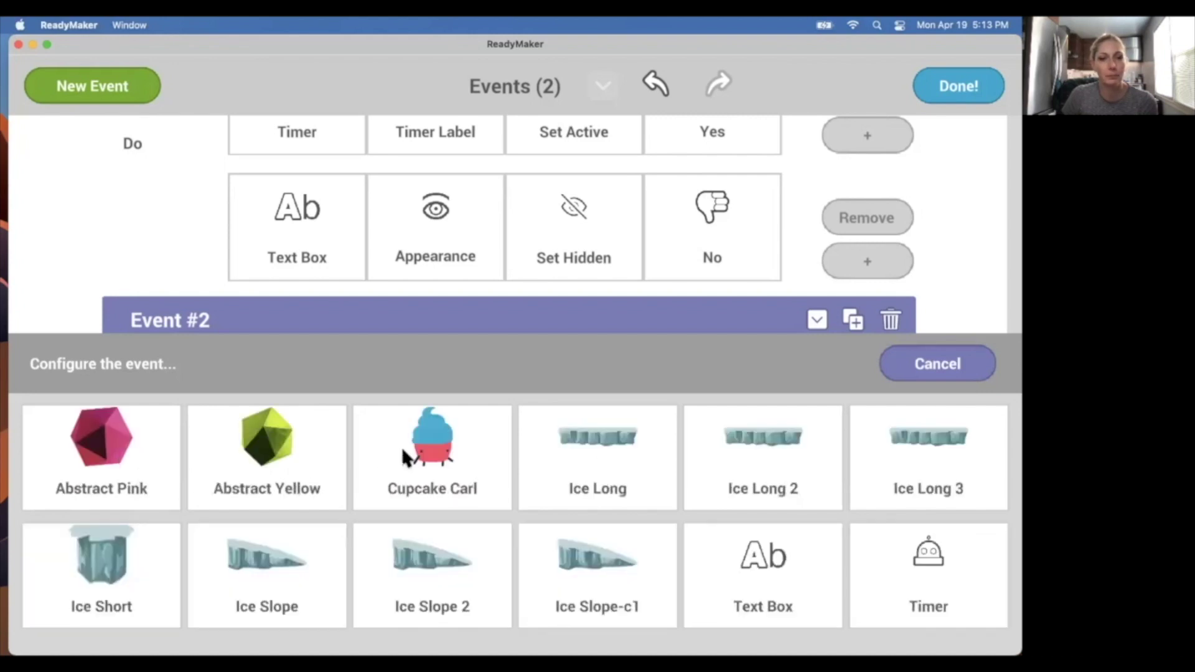
pyautogui.click(429, 458)
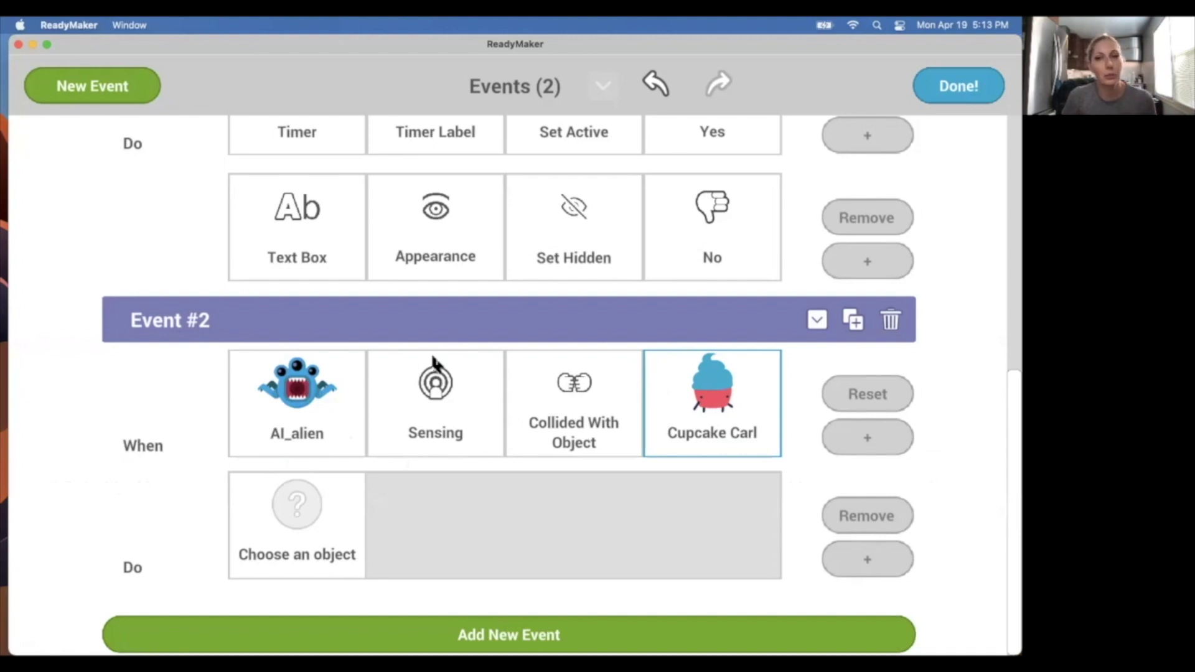
# - Review Event #1's actions and give Event #2 the matching action Timer, Timer Label, Set Active, Yes
pyautogui.scroll(1, 942, 256)
pyautogui.moveTo(1006, 306); pyautogui.dragTo(980, 132)
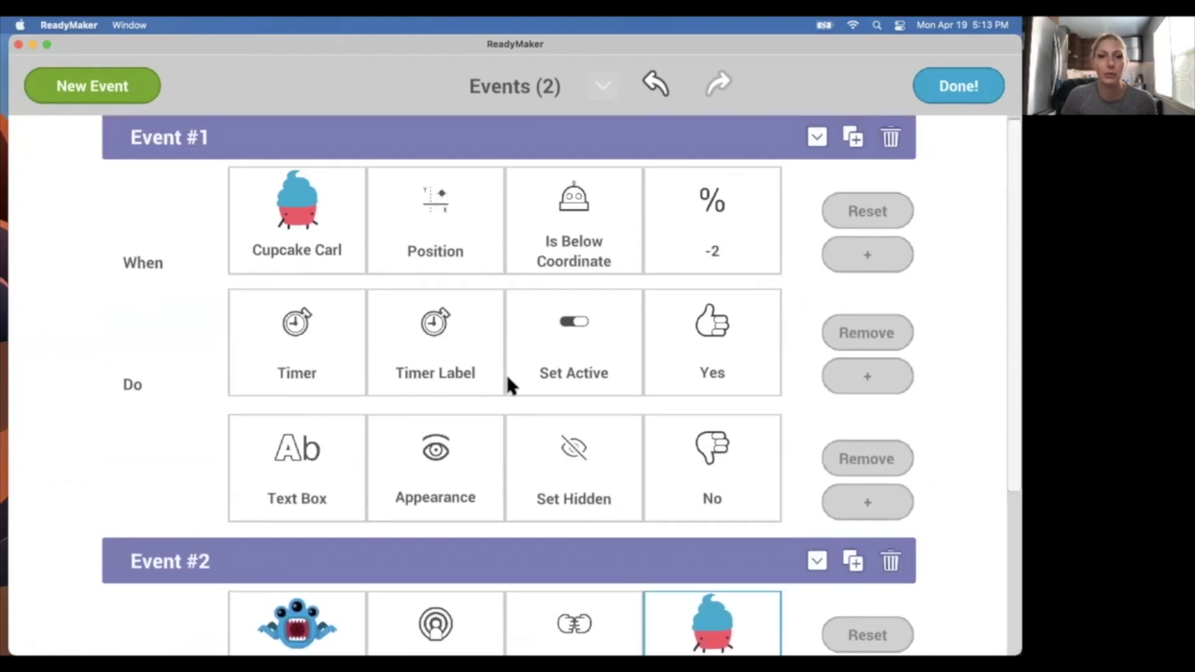
pyautogui.scroll(-3, 648, 417)
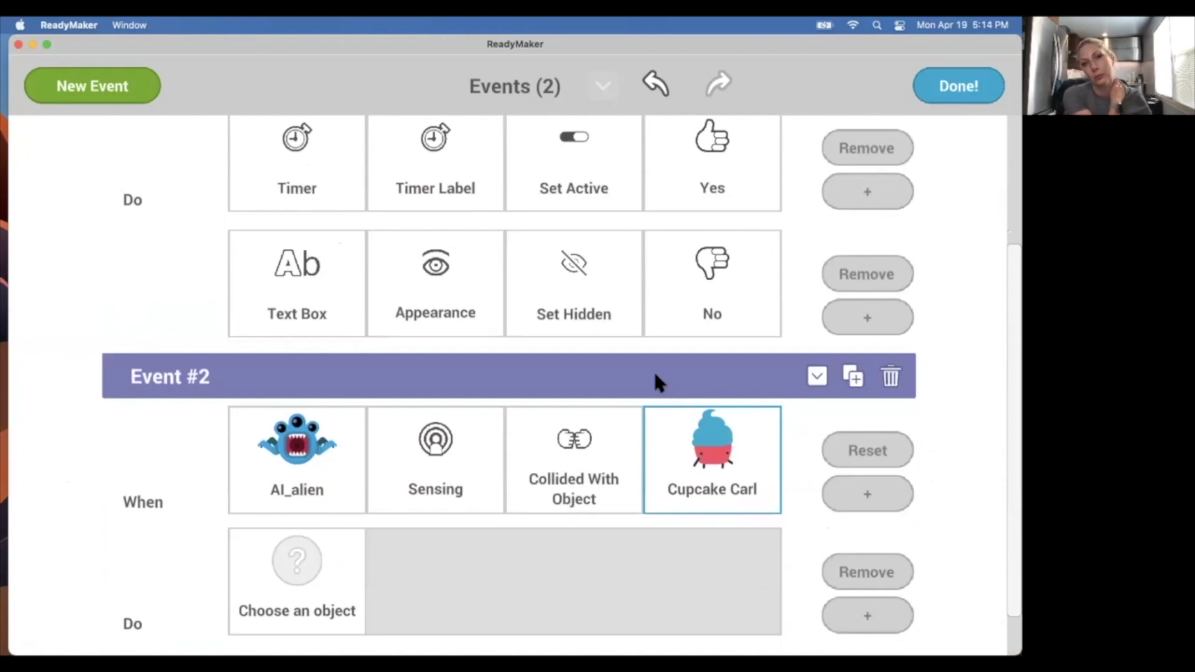
pyautogui.click(287, 572)
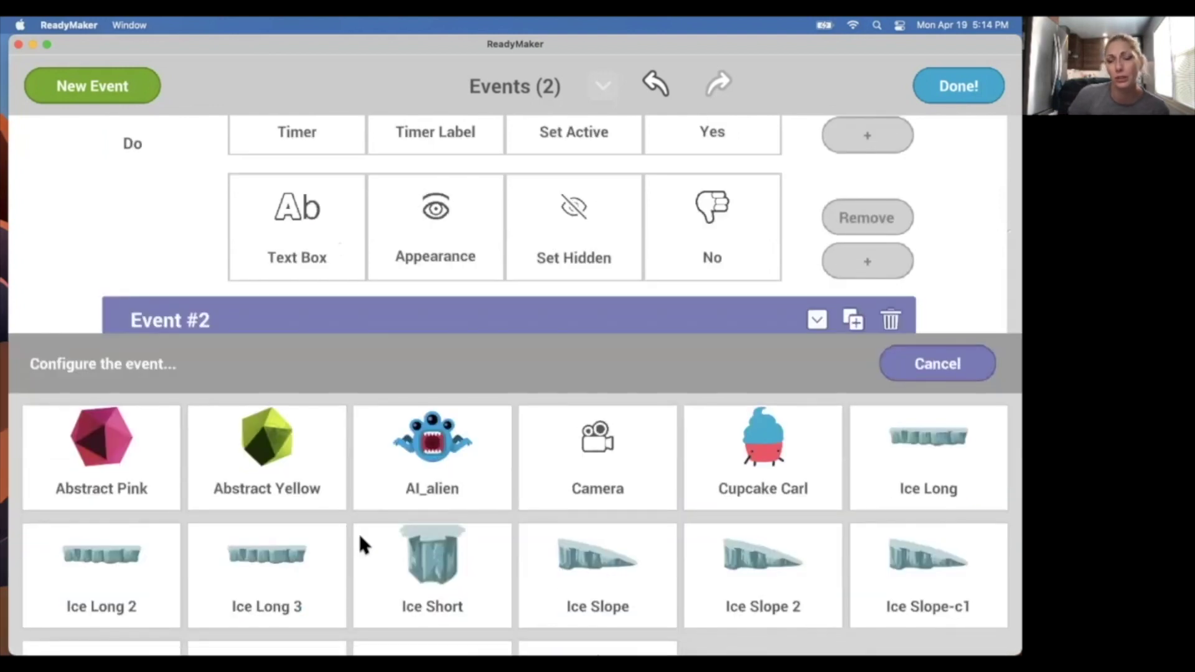
pyautogui.scroll(-2, 359, 534)
pyautogui.scroll(-2, 358, 540)
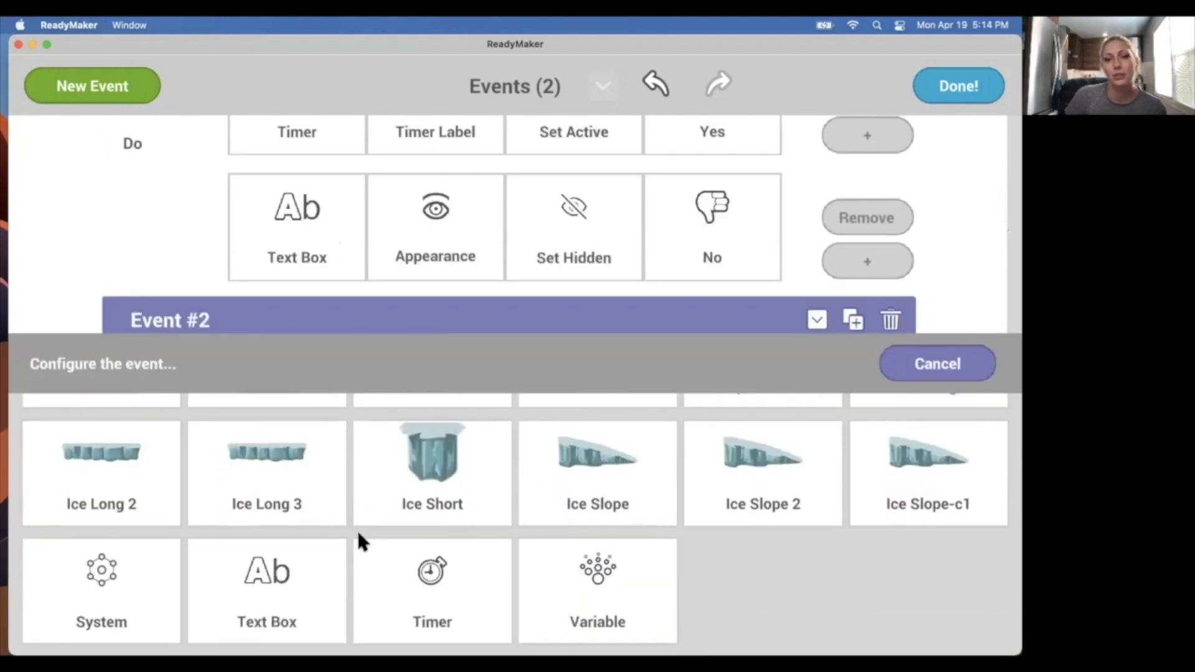
pyautogui.click(402, 587)
pyautogui.click(581, 565)
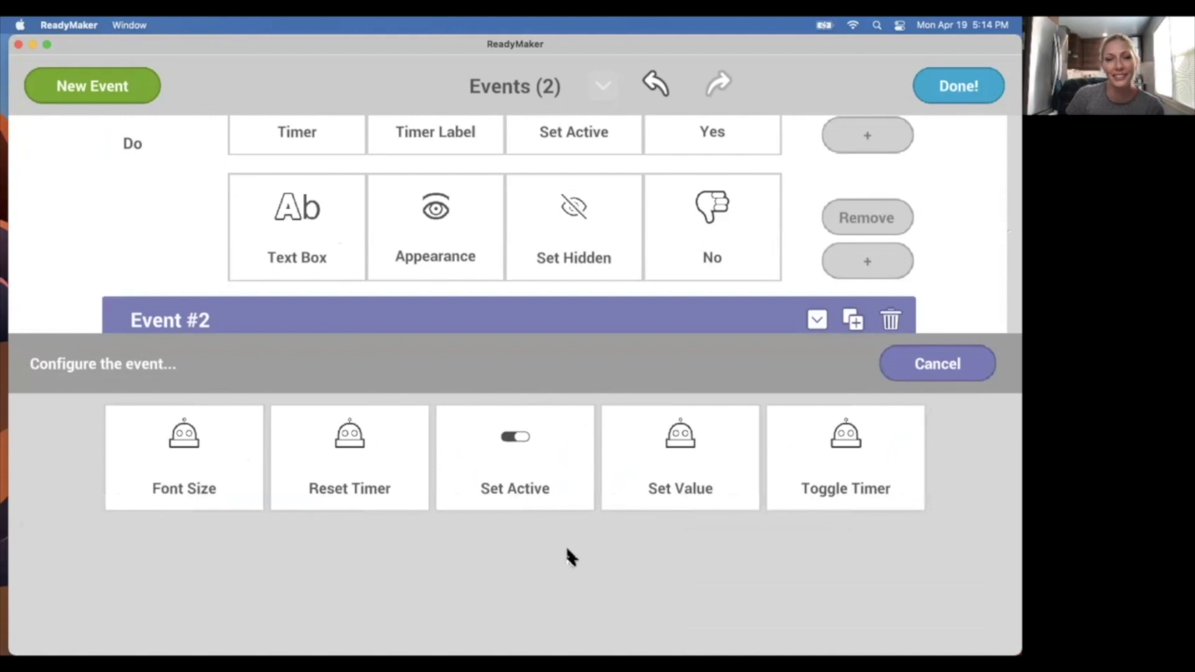
pyautogui.click(523, 439)
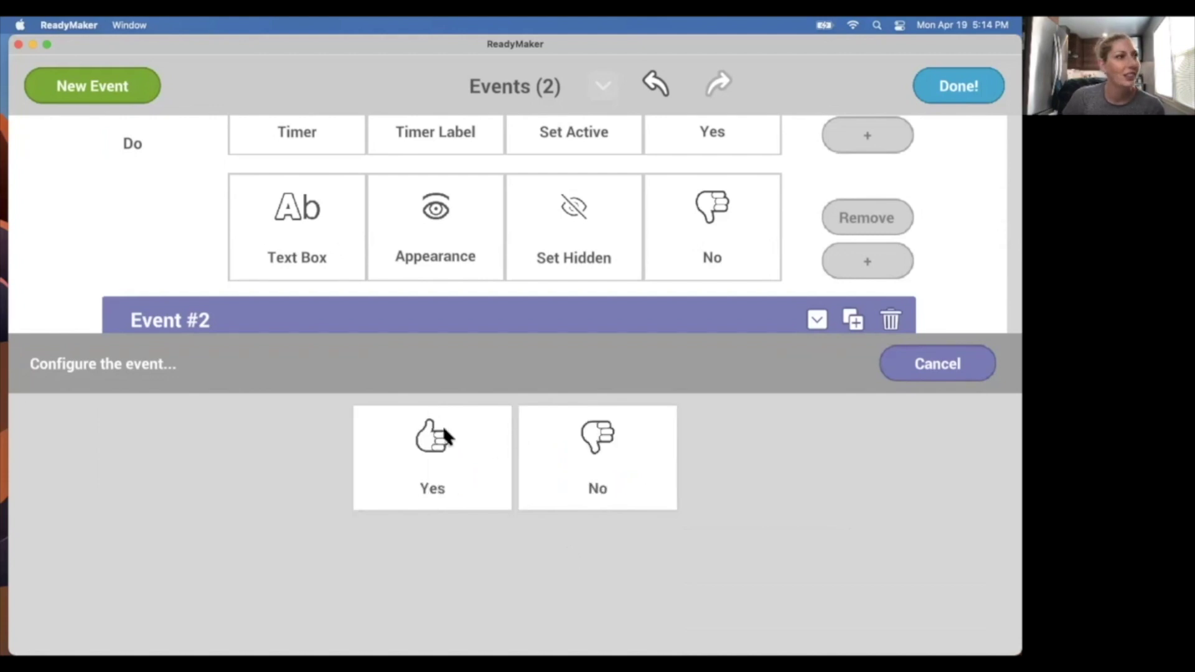
pyautogui.click(442, 461)
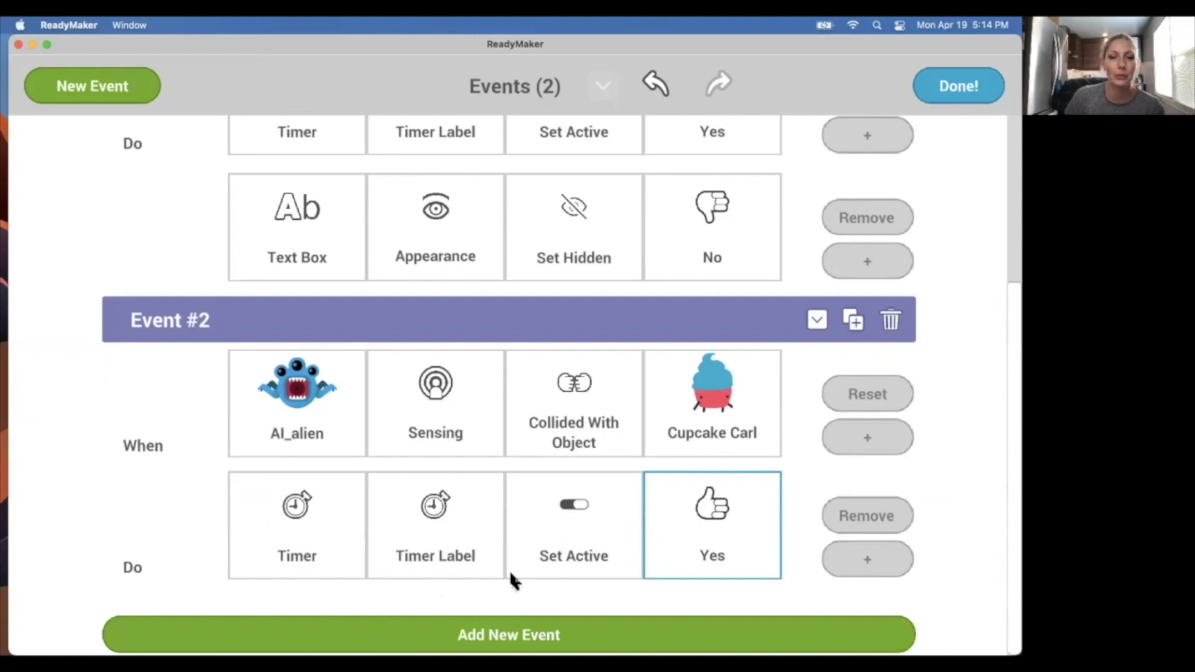
# - Add a second action to Event #2 with Text Box, Appearance, Set Hidden, No, and return to the scene
pyautogui.click(883, 551)
pyautogui.scroll(-3, 696, 548)
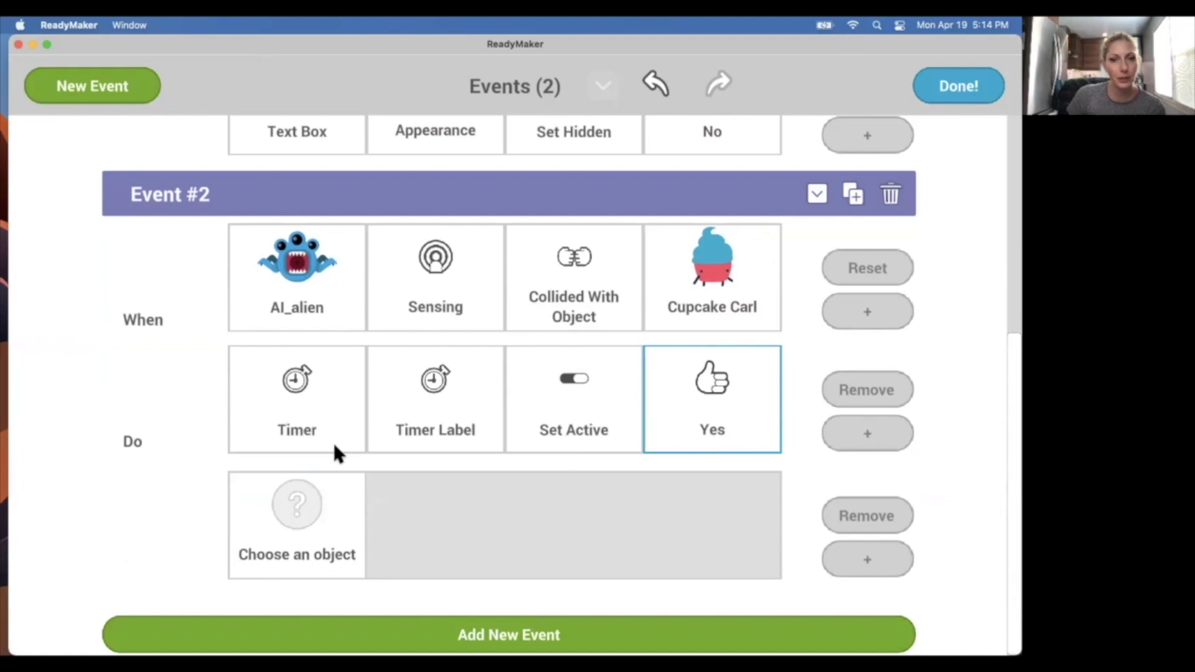
pyautogui.click(297, 522)
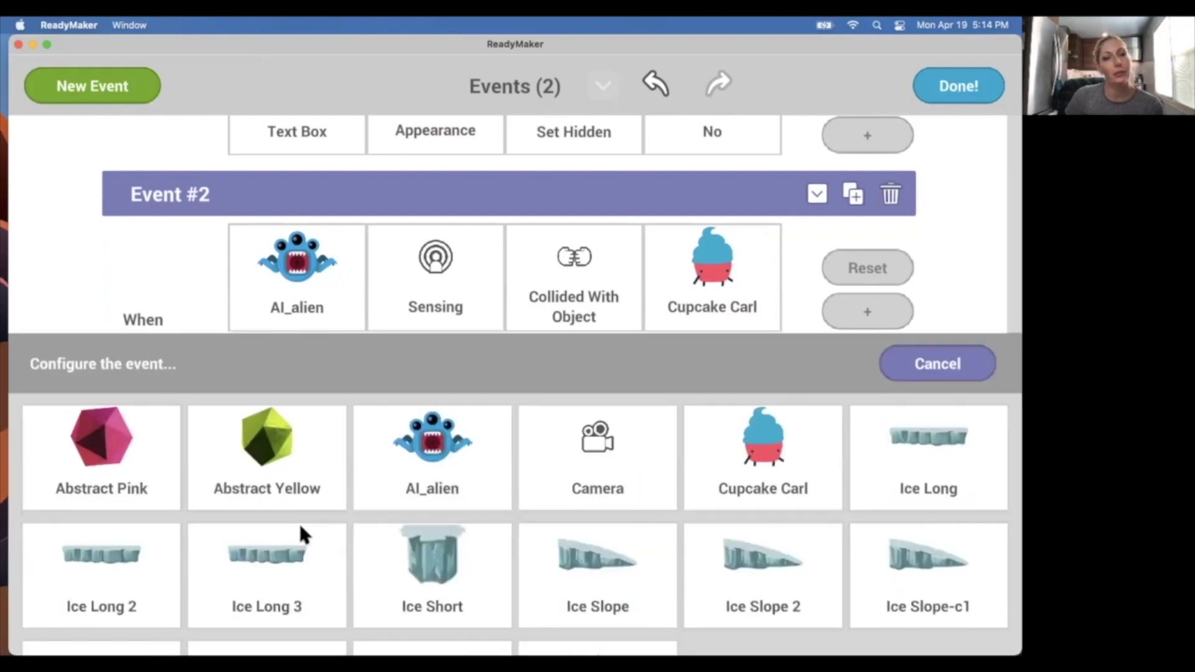
pyautogui.scroll(-3, 386, 541)
pyautogui.click(288, 588)
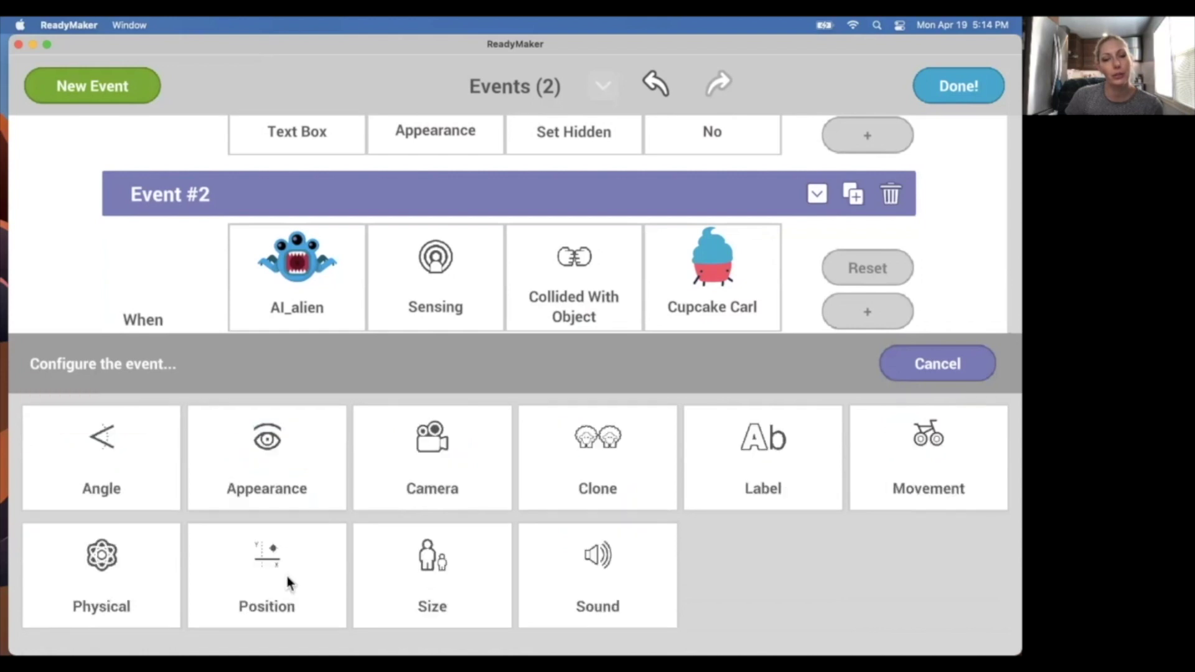
pyautogui.click(302, 455)
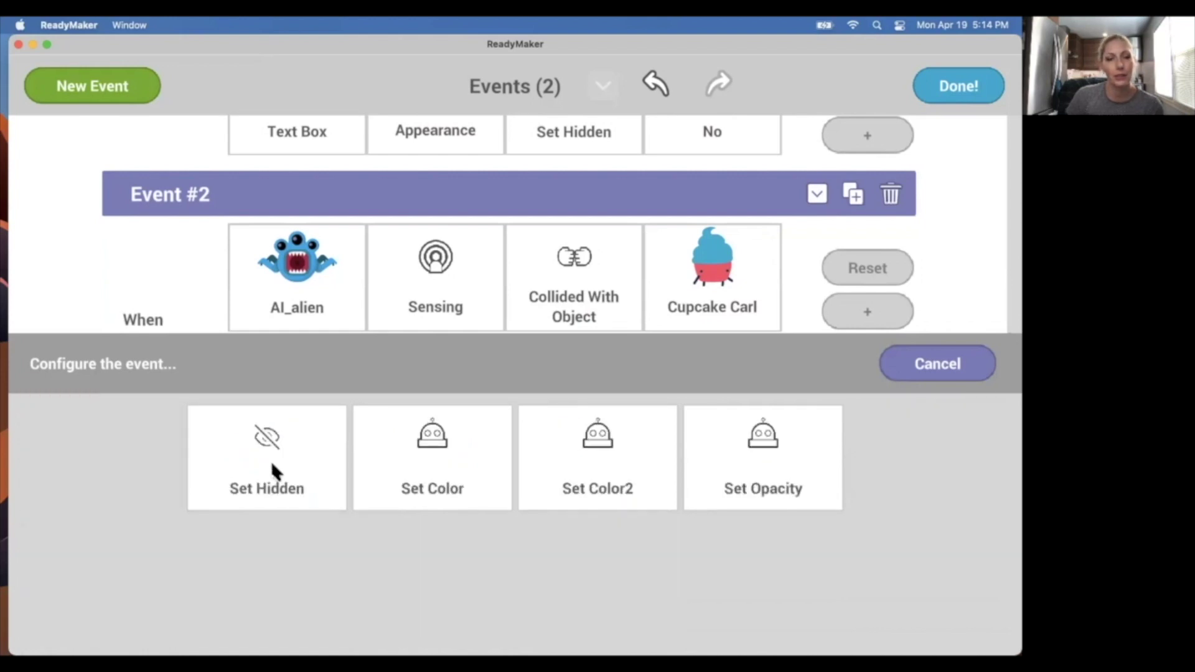
pyautogui.click(272, 464)
pyautogui.click(590, 453)
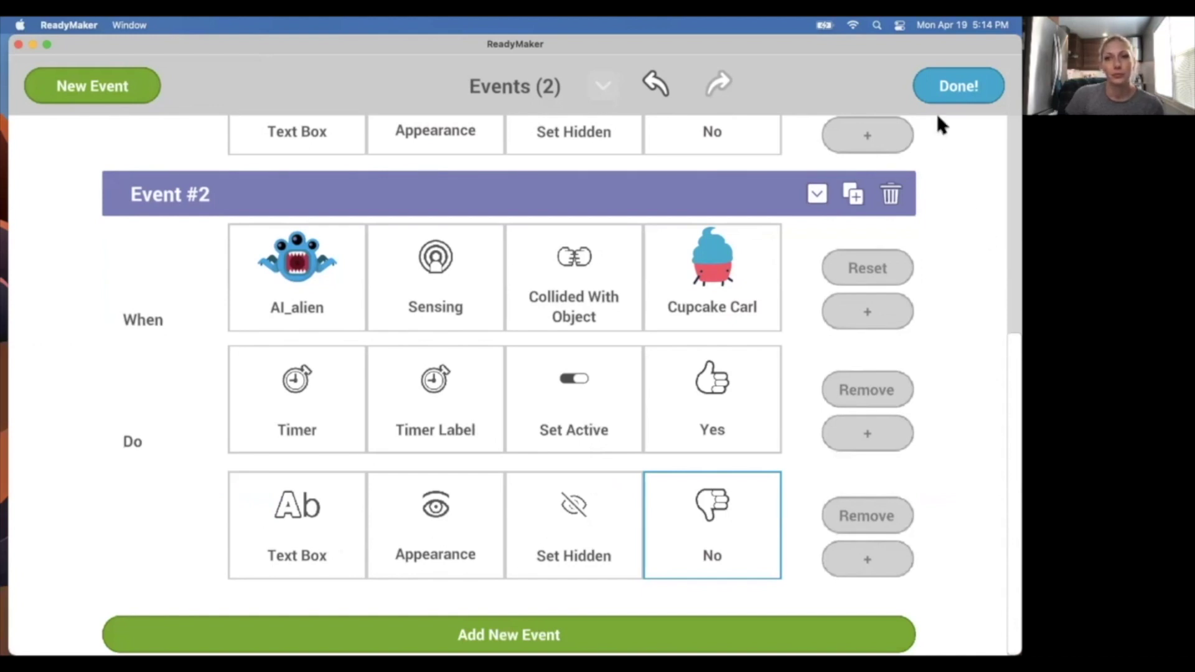
pyautogui.click(957, 87)
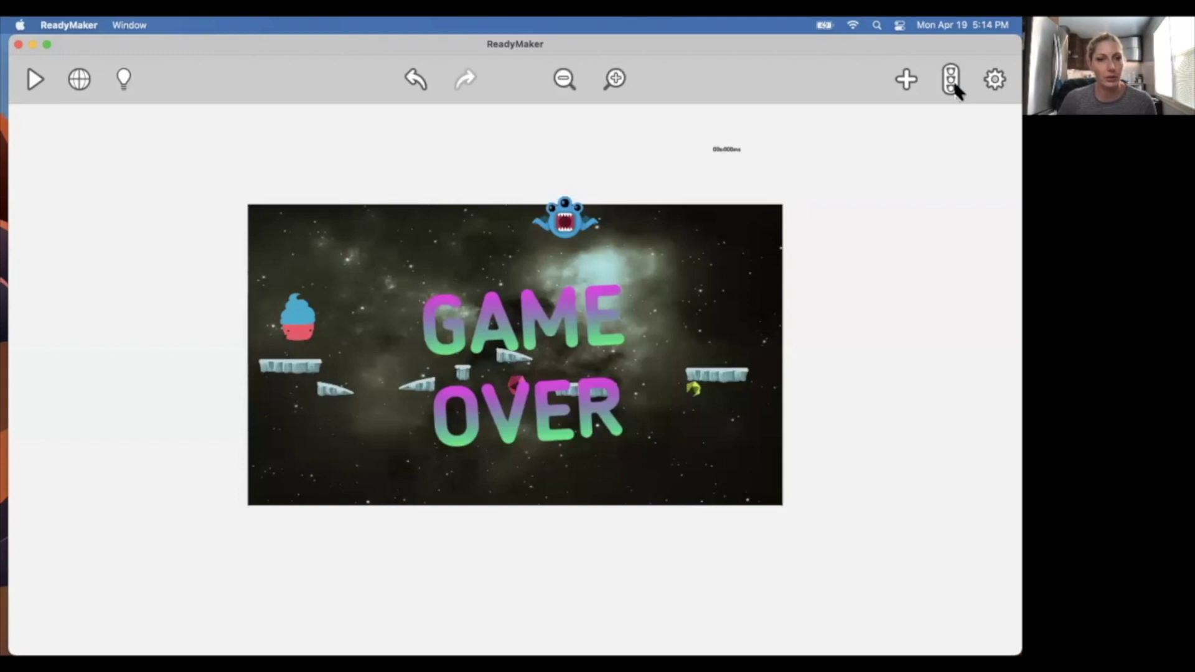
# - Play-test the alien's collision by moving the cupcake across the ice slopes until the alien catches it, and end the preview
pyautogui.click(34, 80)
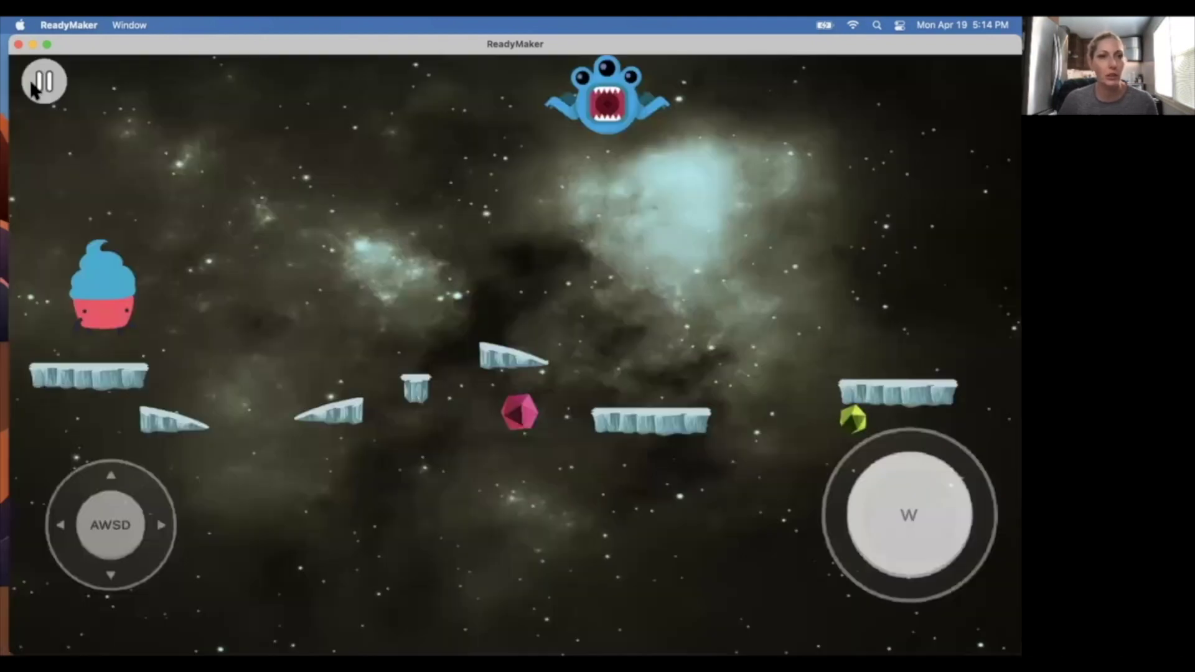
pyautogui.press('w')
pyautogui.press('d')
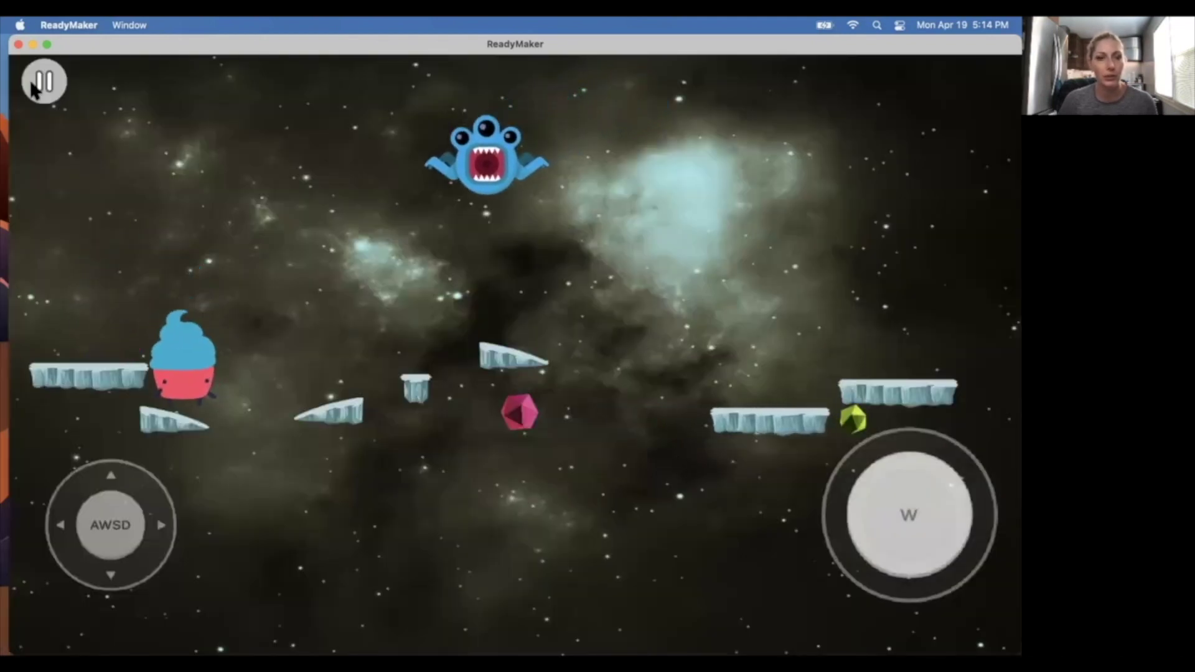
pyautogui.press('w')
pyautogui.press('d')
pyautogui.press('d')
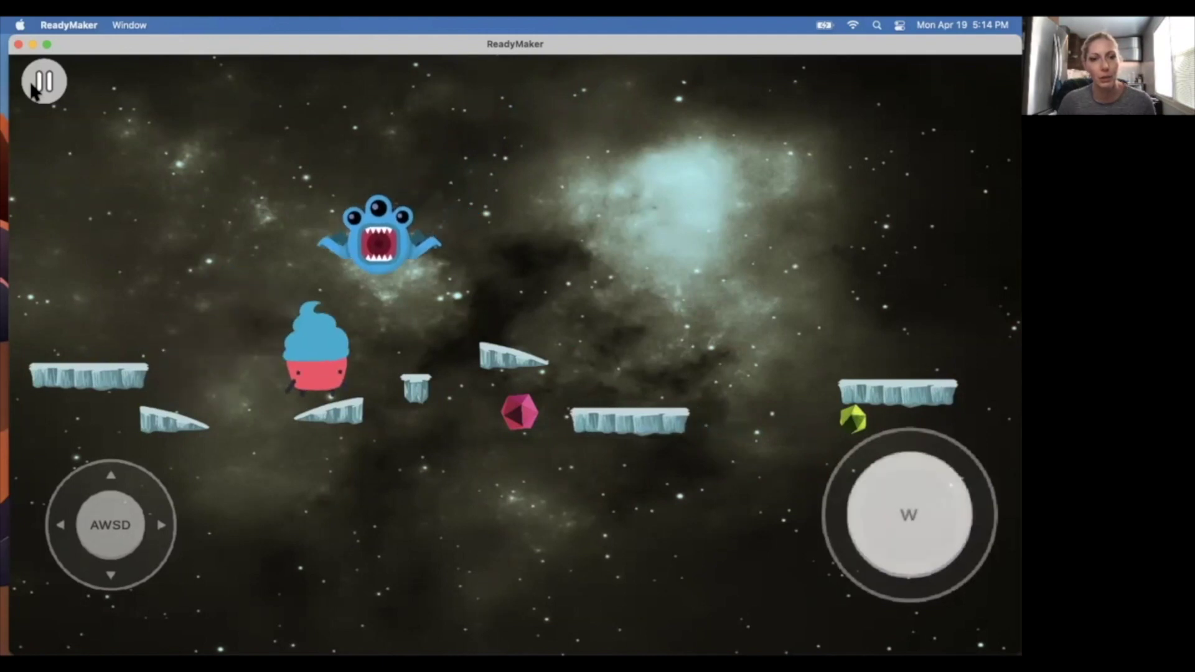
pyautogui.press('w')
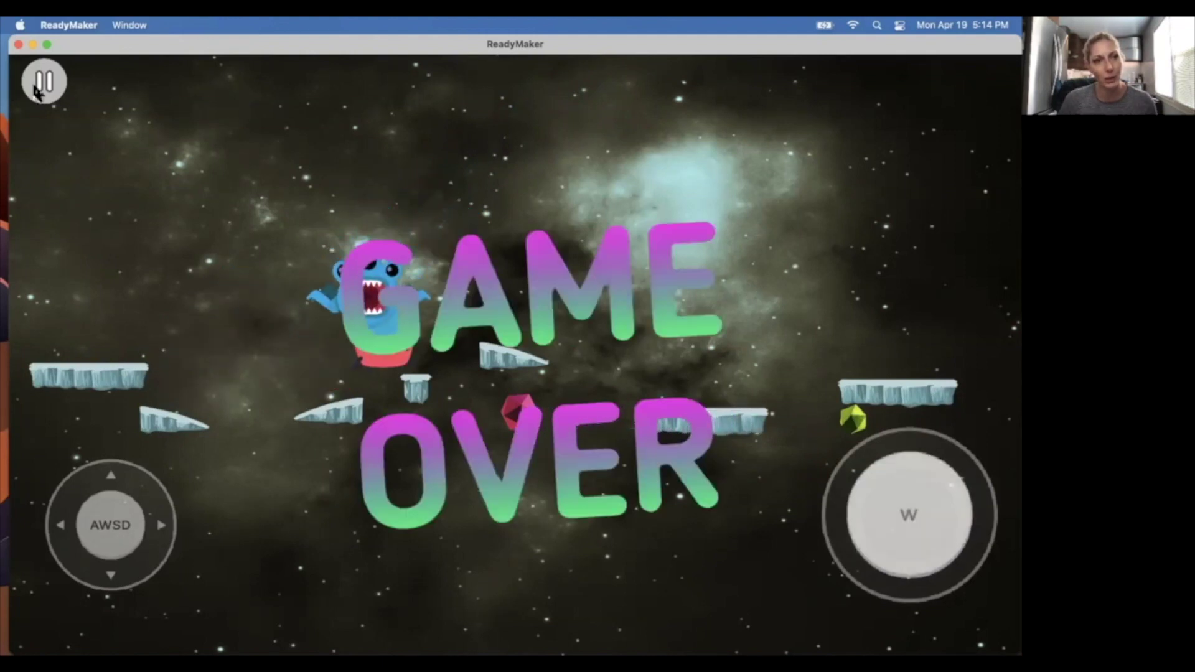
pyautogui.click(45, 80)
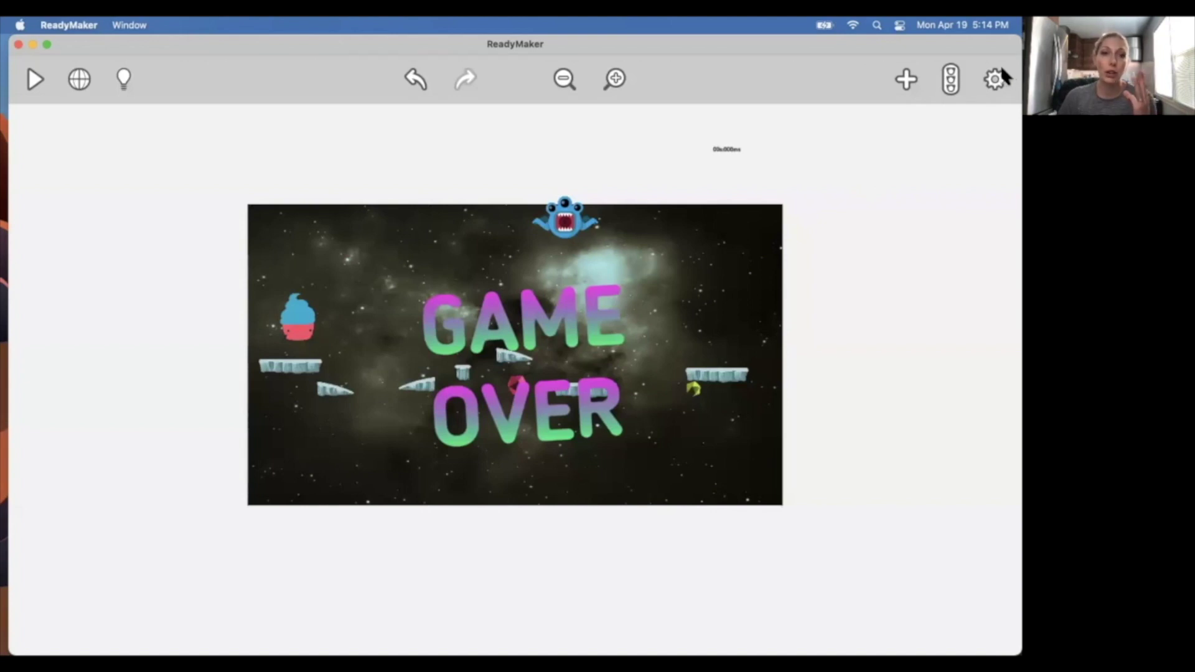
# - Add Event #3 with the condition Timer, Timer Label, Greater Than, 3
pyautogui.click(952, 80)
pyautogui.scroll(-5, 937, 283)
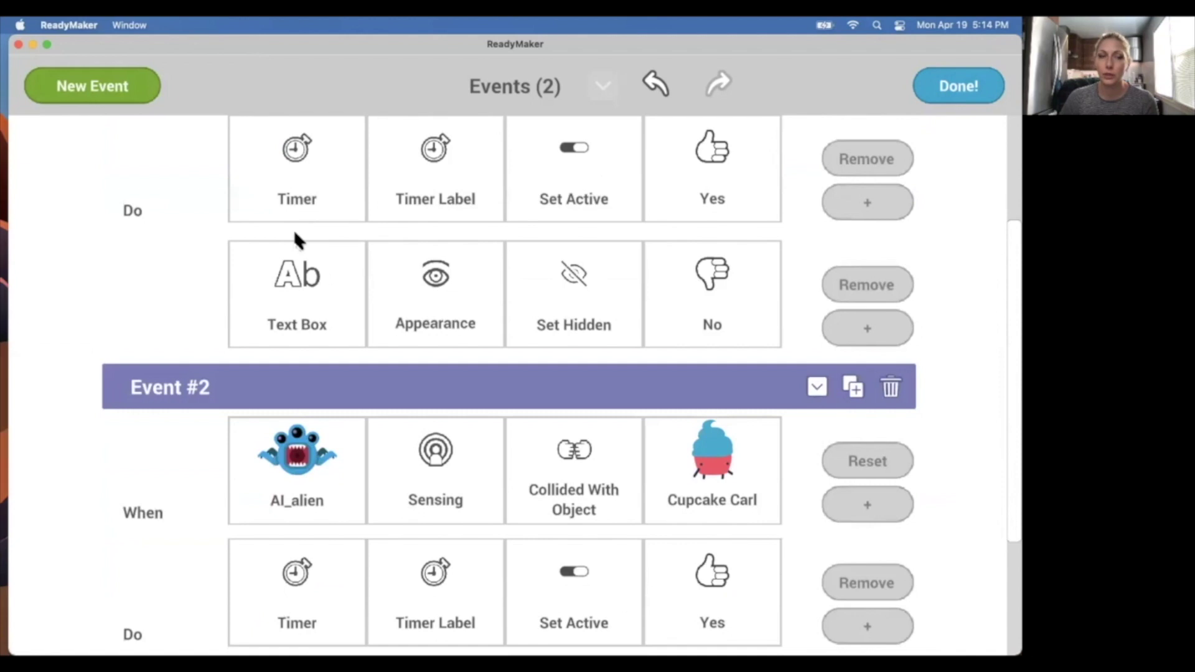
pyautogui.click(87, 92)
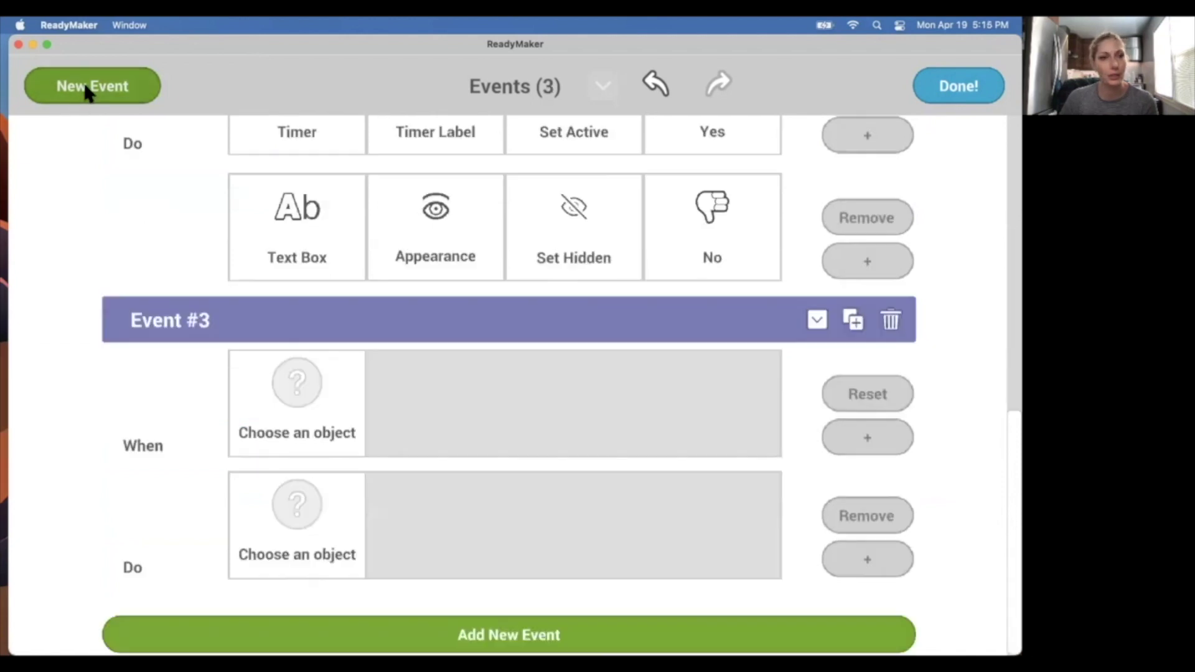
pyautogui.click(275, 412)
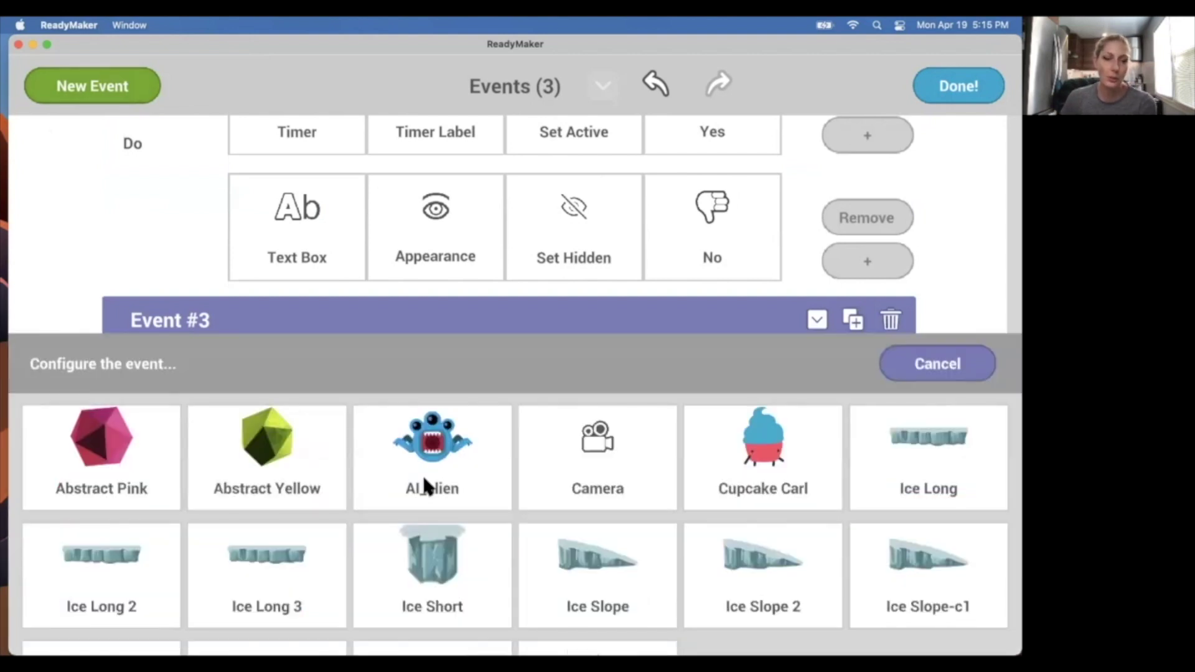
pyautogui.scroll(-3, 425, 481)
pyautogui.click(464, 585)
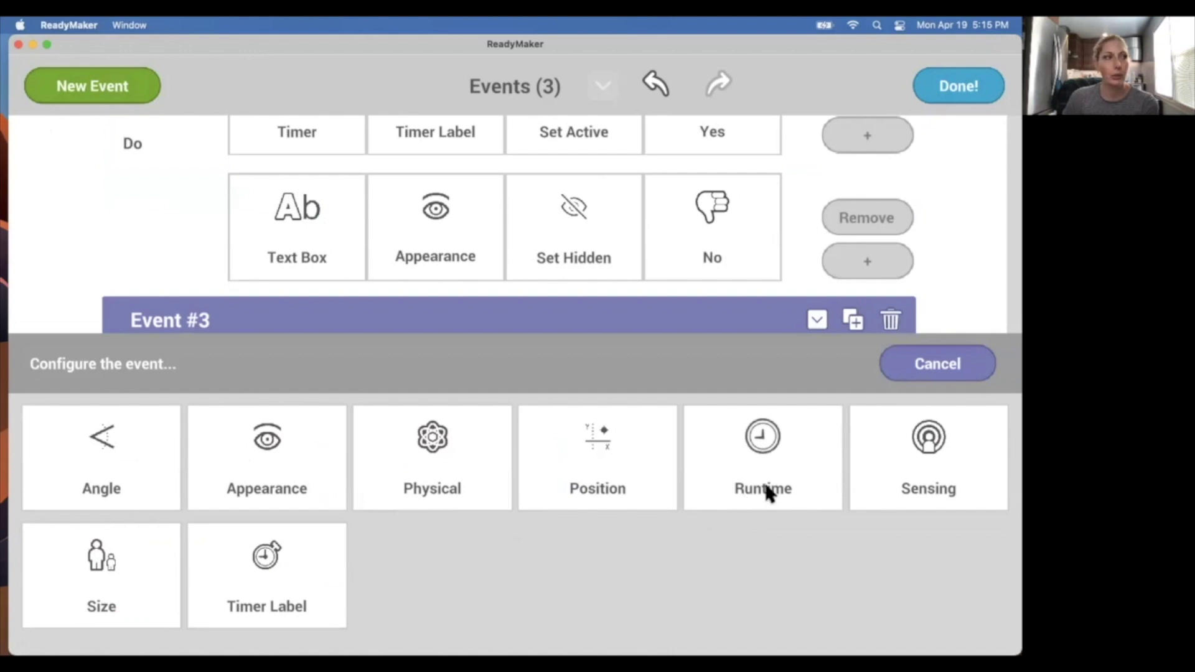
pyautogui.click(315, 555)
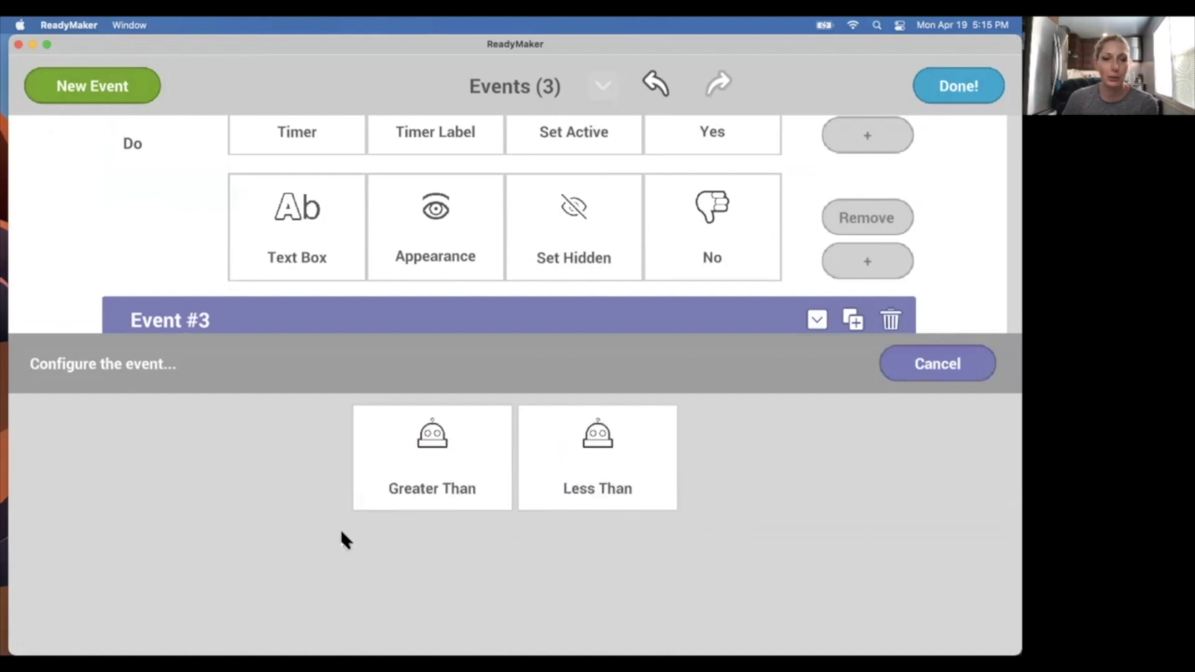
pyautogui.click(434, 469)
pyautogui.click(594, 476)
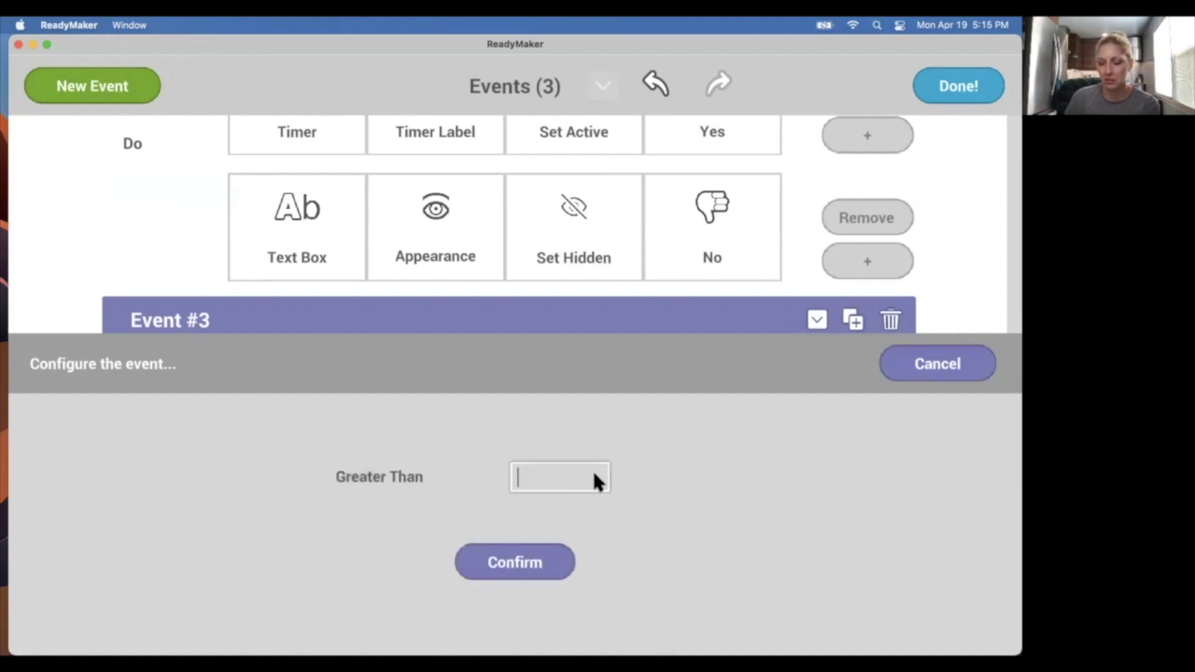
pyautogui.write('3')
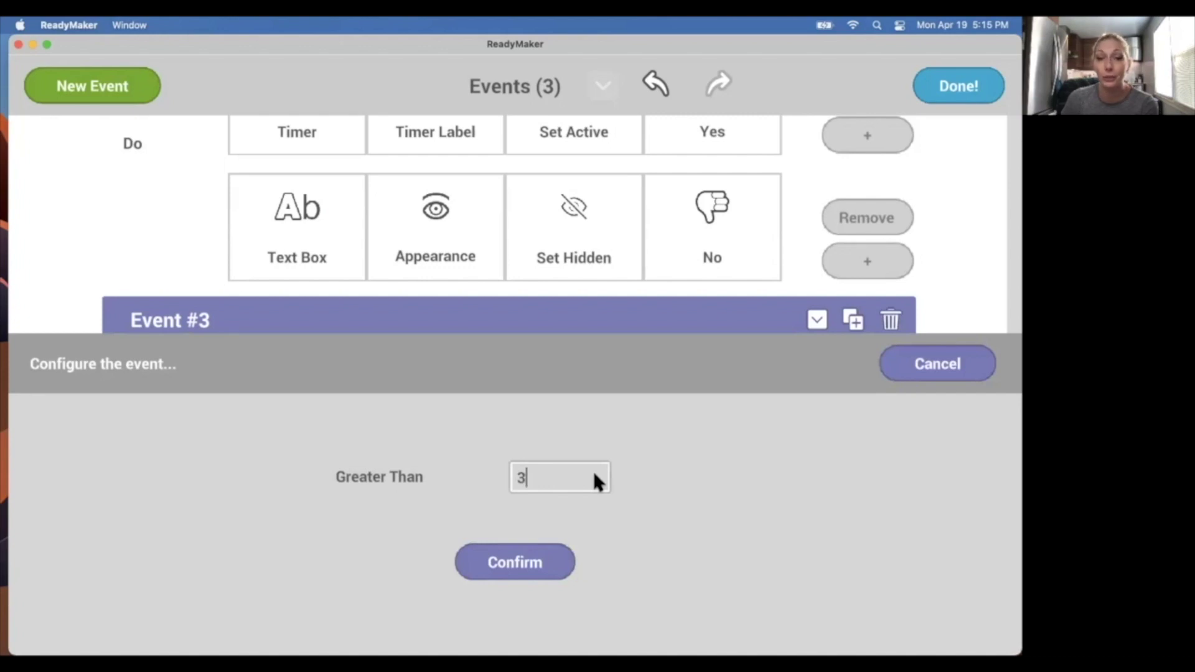
pyautogui.click(507, 568)
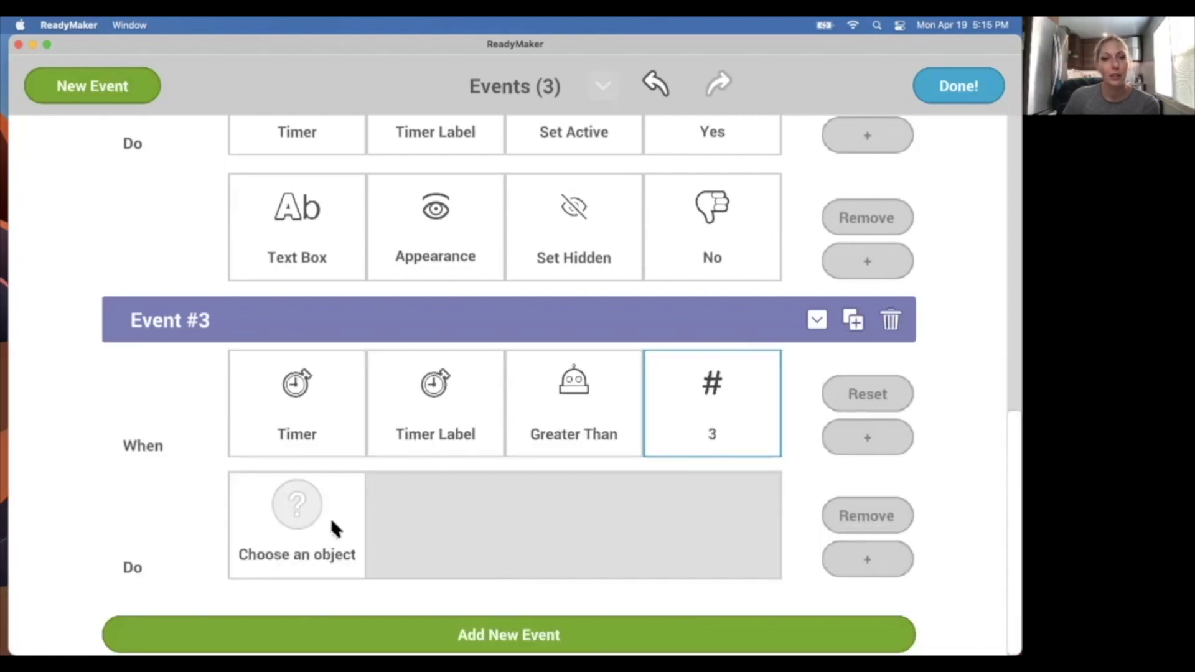
# - Give Event #3 the action System, System, Restart Scene
pyautogui.click(333, 530)
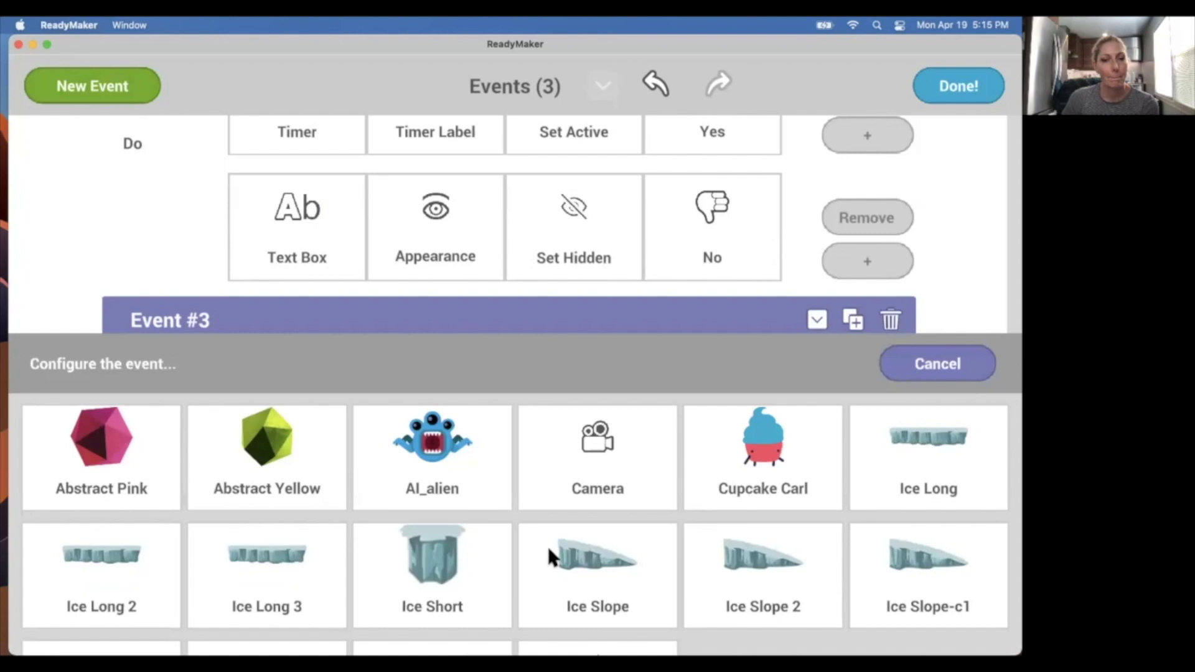
pyautogui.scroll(-3, 551, 554)
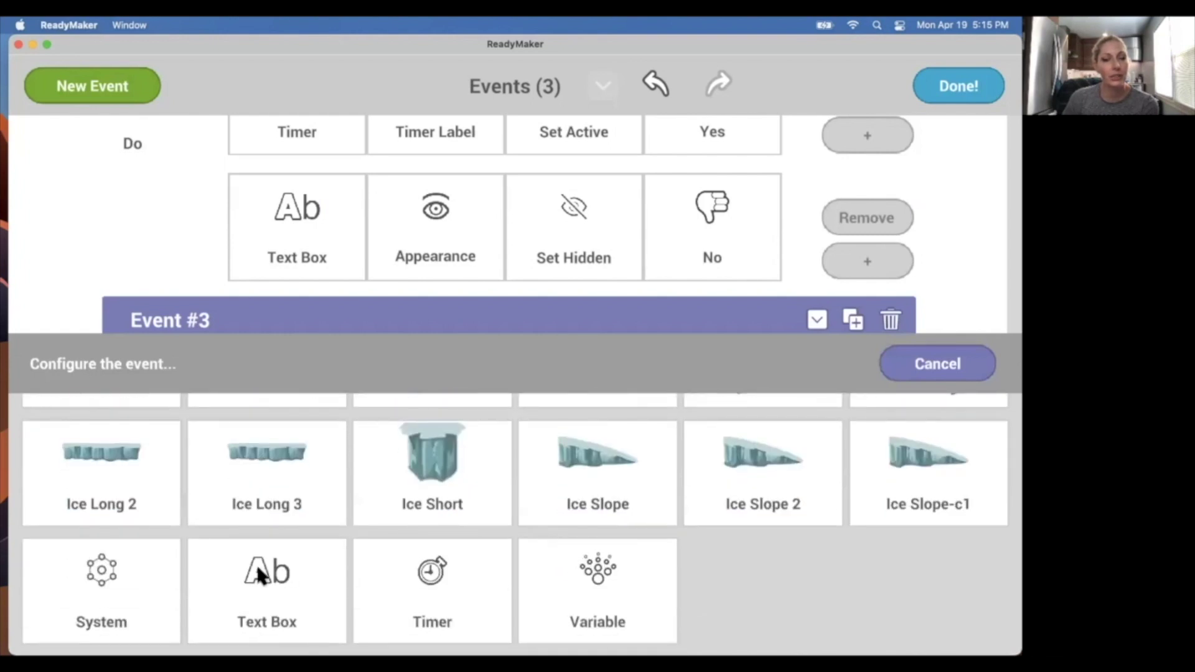
pyautogui.click(118, 598)
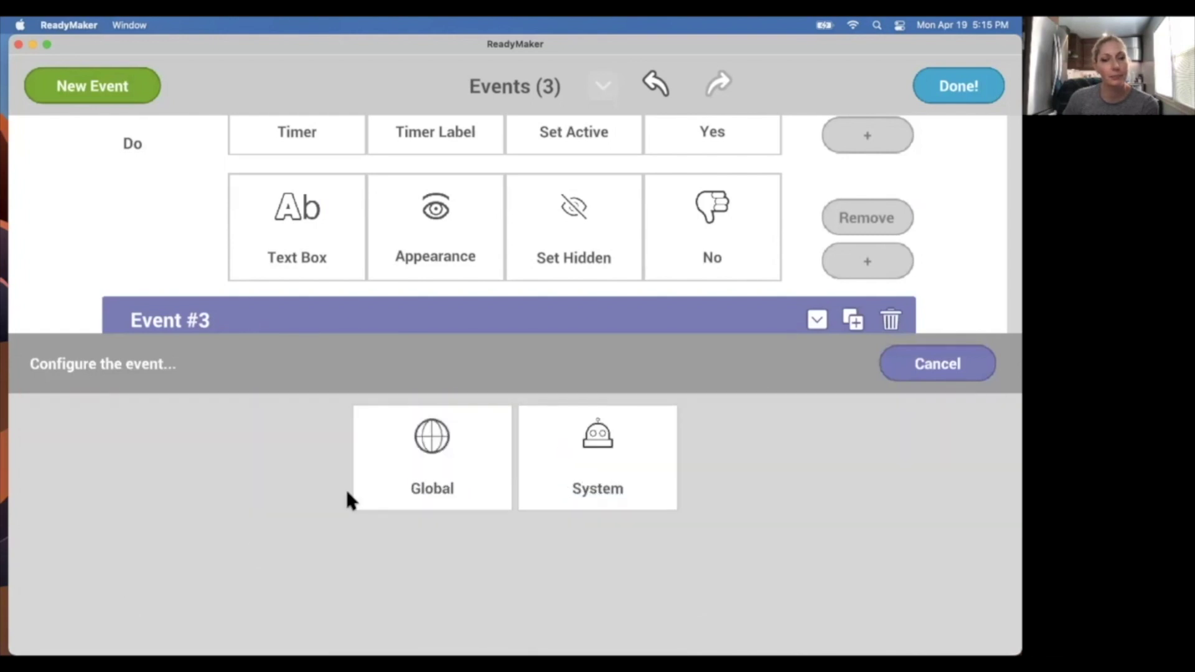
pyautogui.click(630, 463)
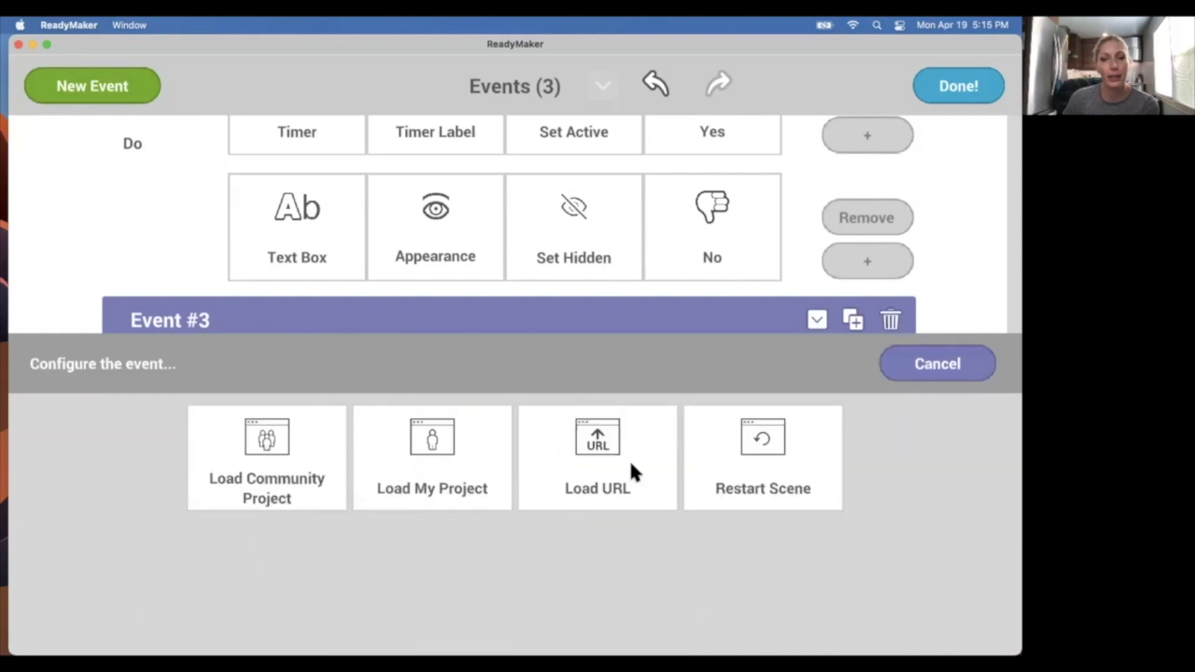
pyautogui.click(757, 462)
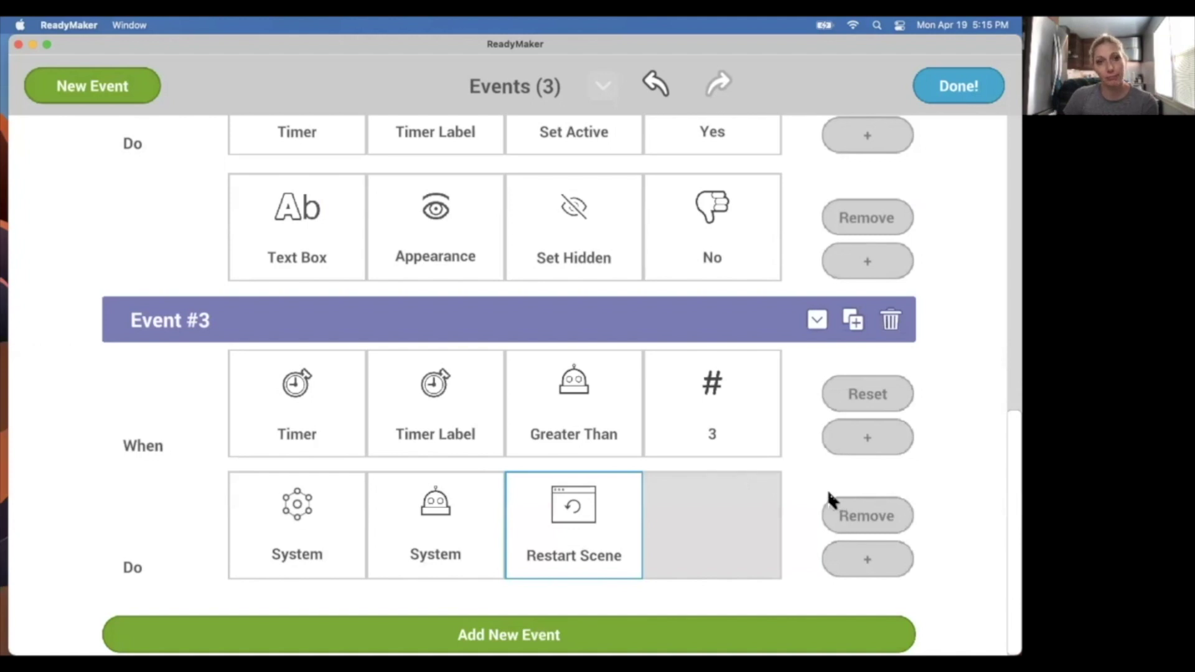
# - Return to the scene, play-test the automatic restart after GAME OVER, and end the preview
pyautogui.click(953, 88)
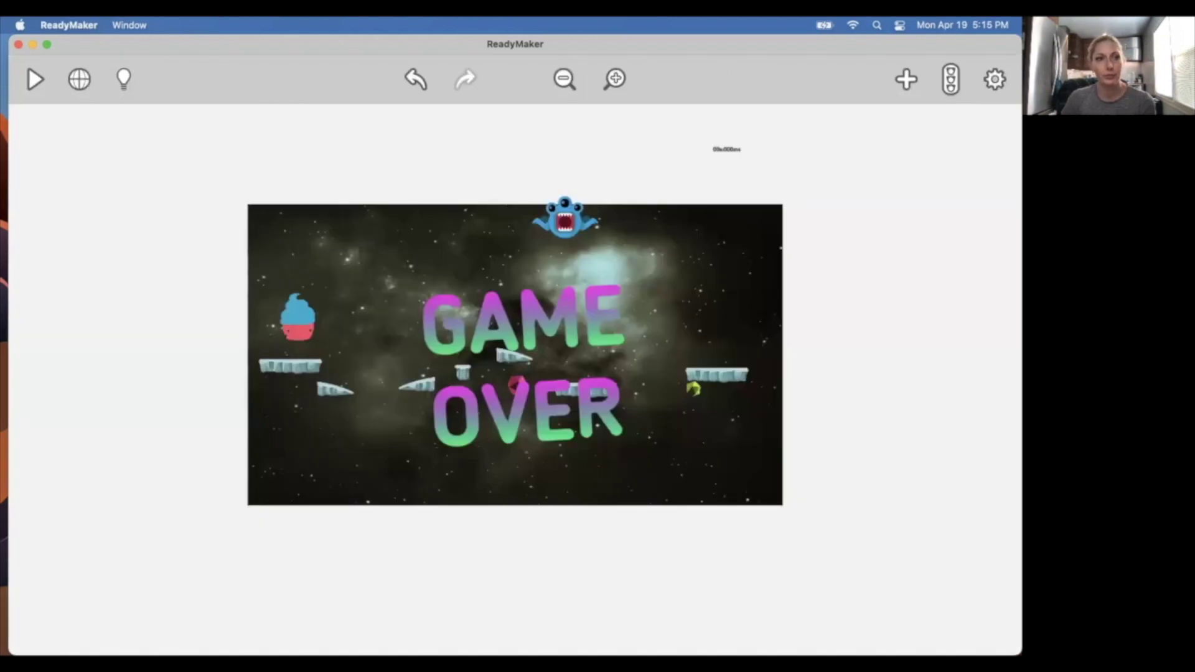
pyautogui.click(35, 79)
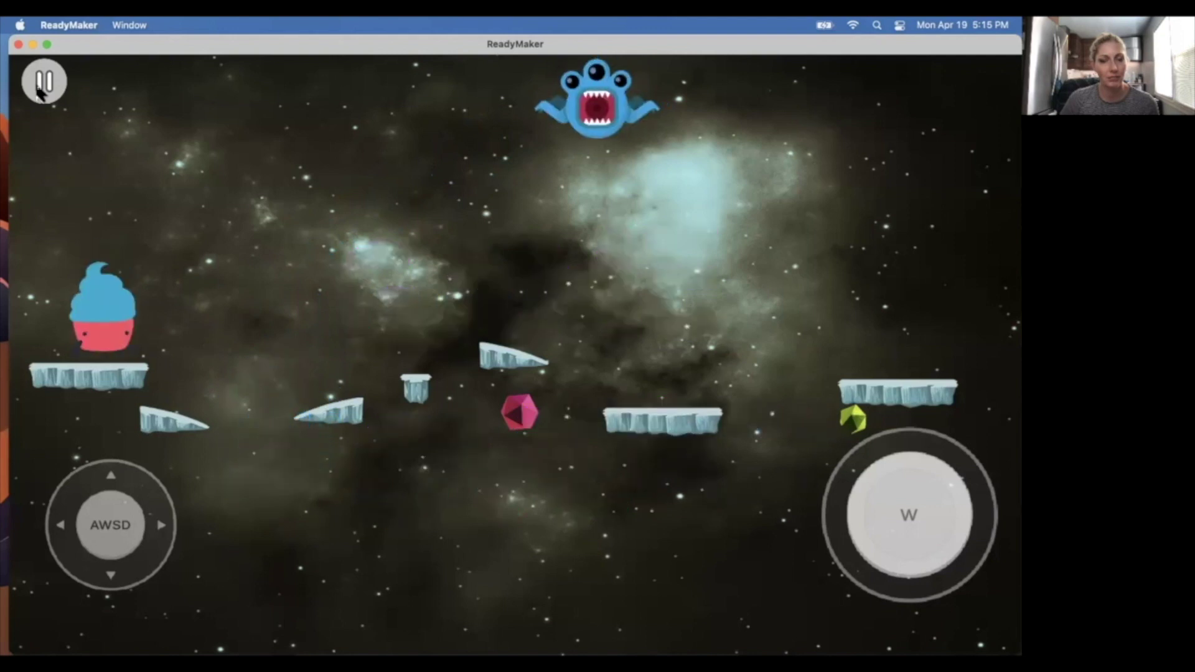
pyautogui.click(43, 84)
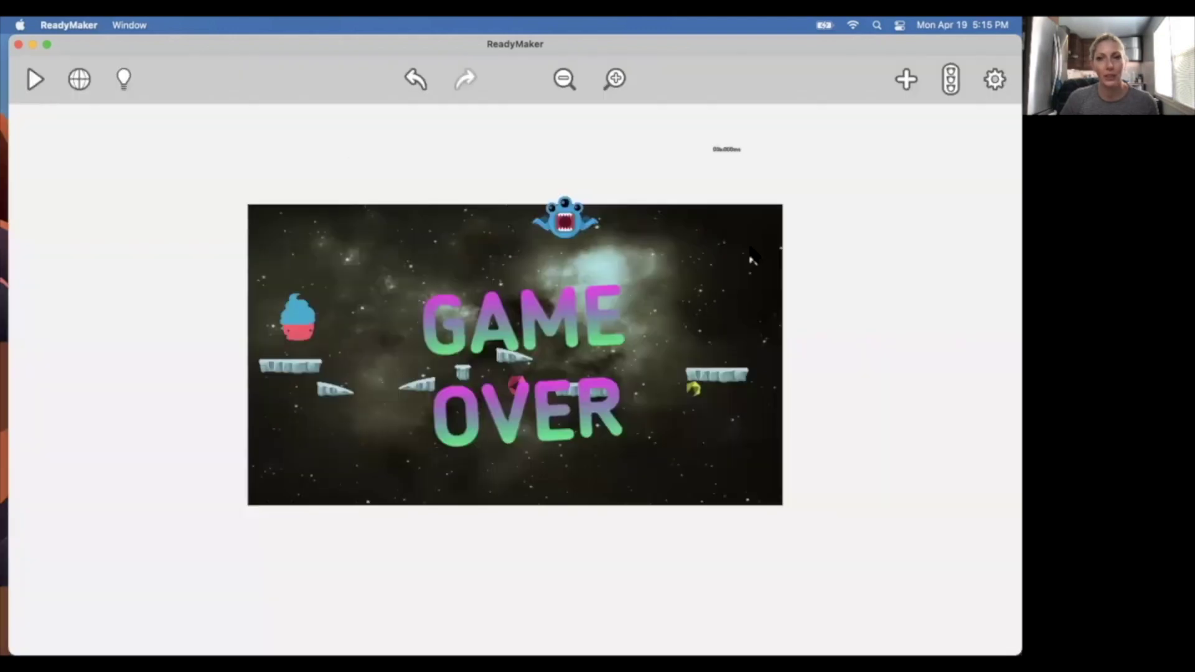
# - Move the Timer from above the scene into its dark sky area and set its Color and Color2 to white
pyautogui.click(733, 155)
pyautogui.moveTo(734, 155); pyautogui.dragTo(724, 268)
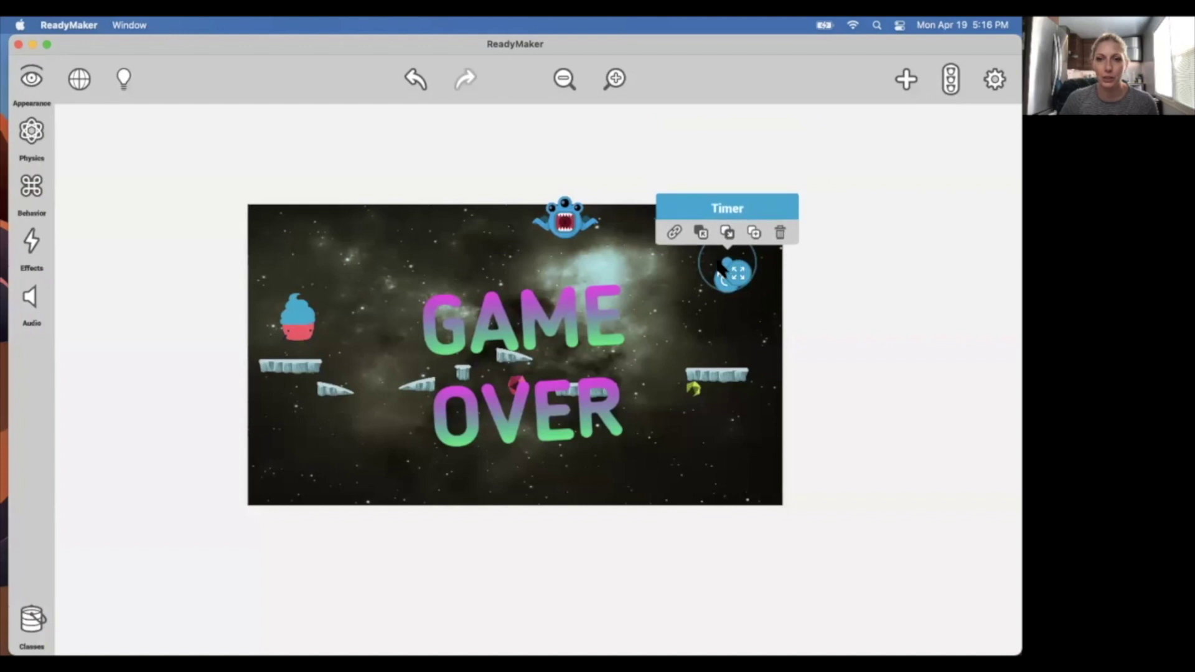
pyautogui.click(36, 81)
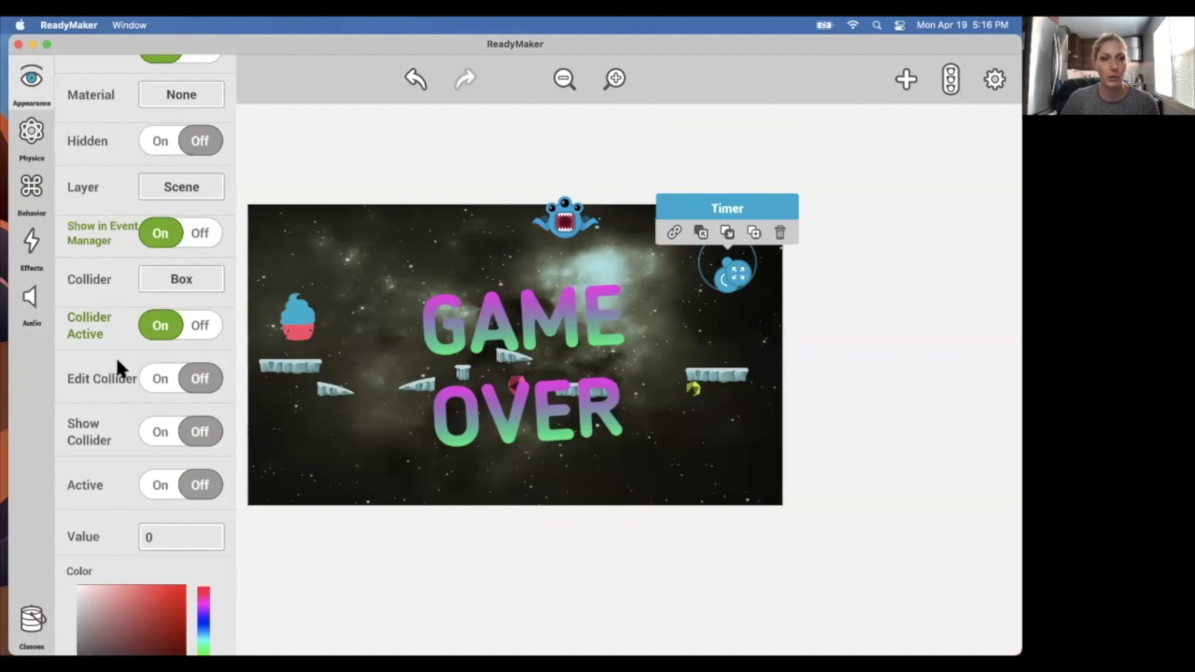
pyautogui.scroll(-5, 97, 405)
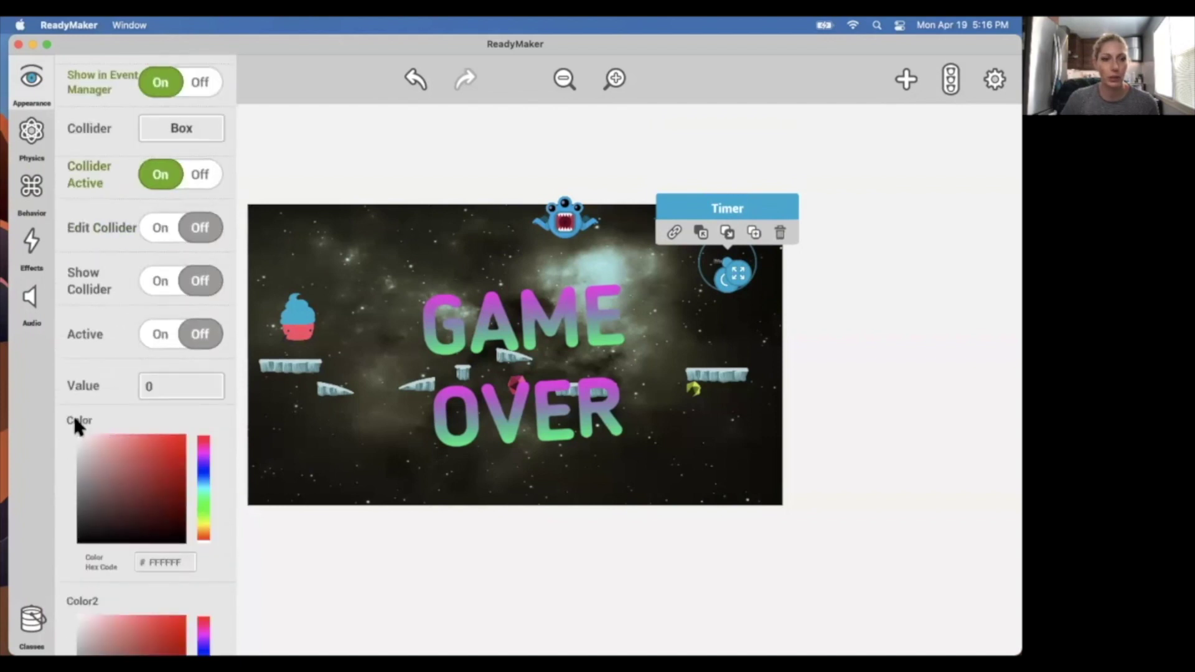
pyautogui.scroll(-2, 156, 567)
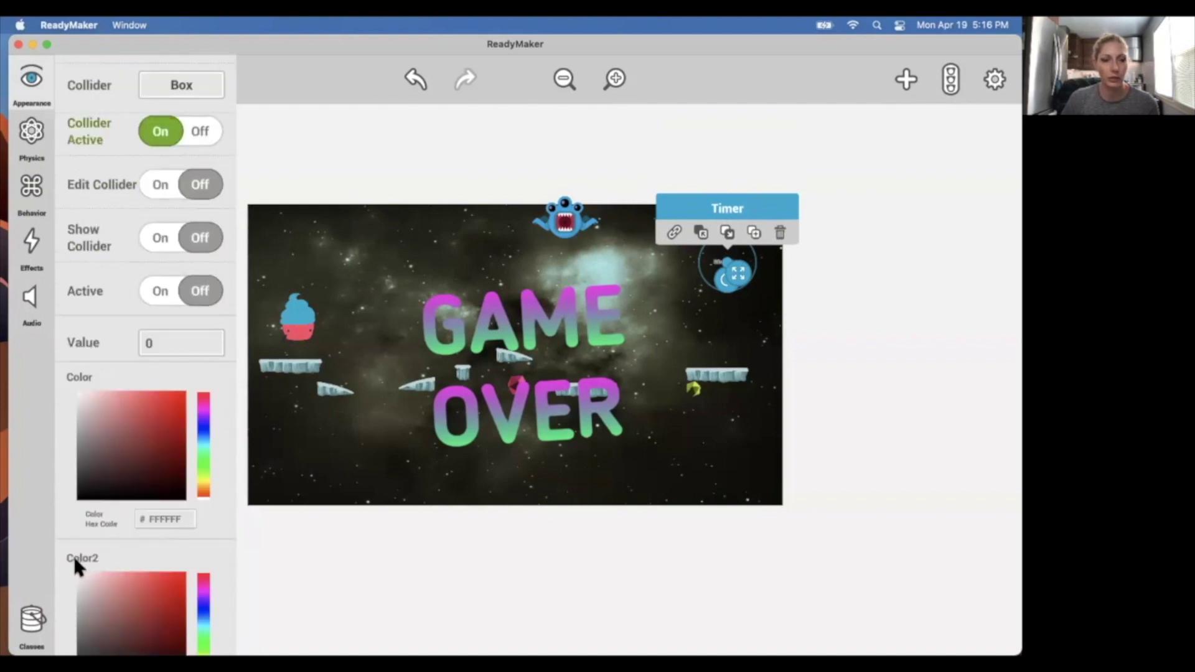
pyautogui.click(931, 478)
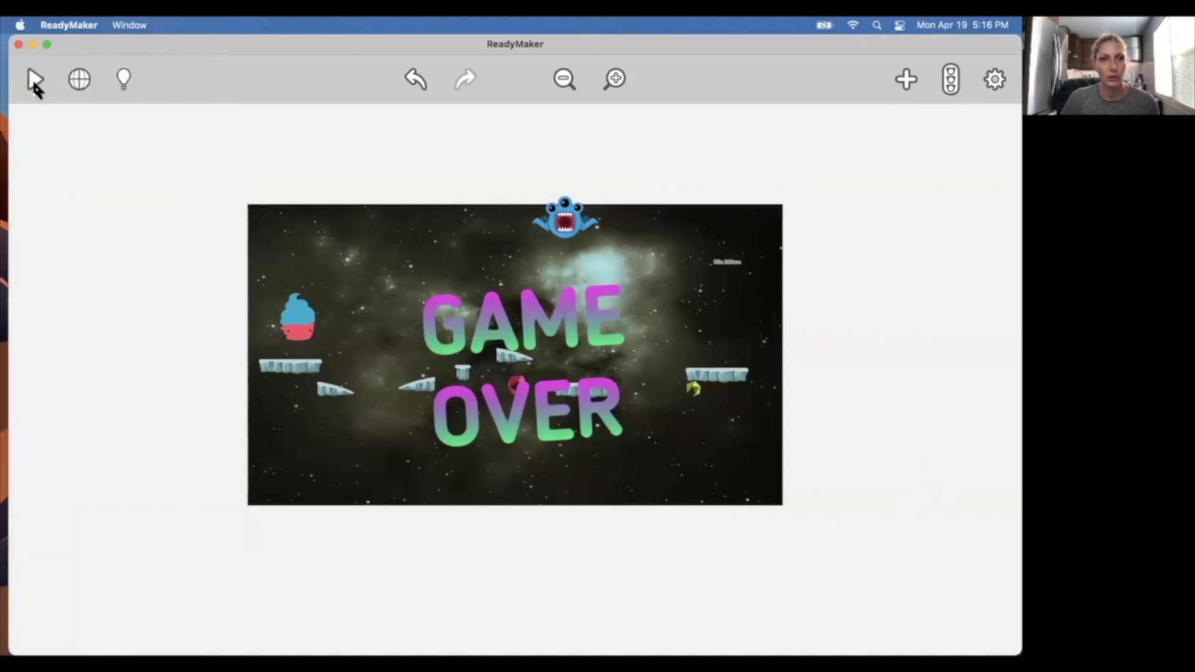
# - Play-test the scene until the alien catches the cupcake, watch the timer count to the restart, and end the preview
pyautogui.click(35, 80)
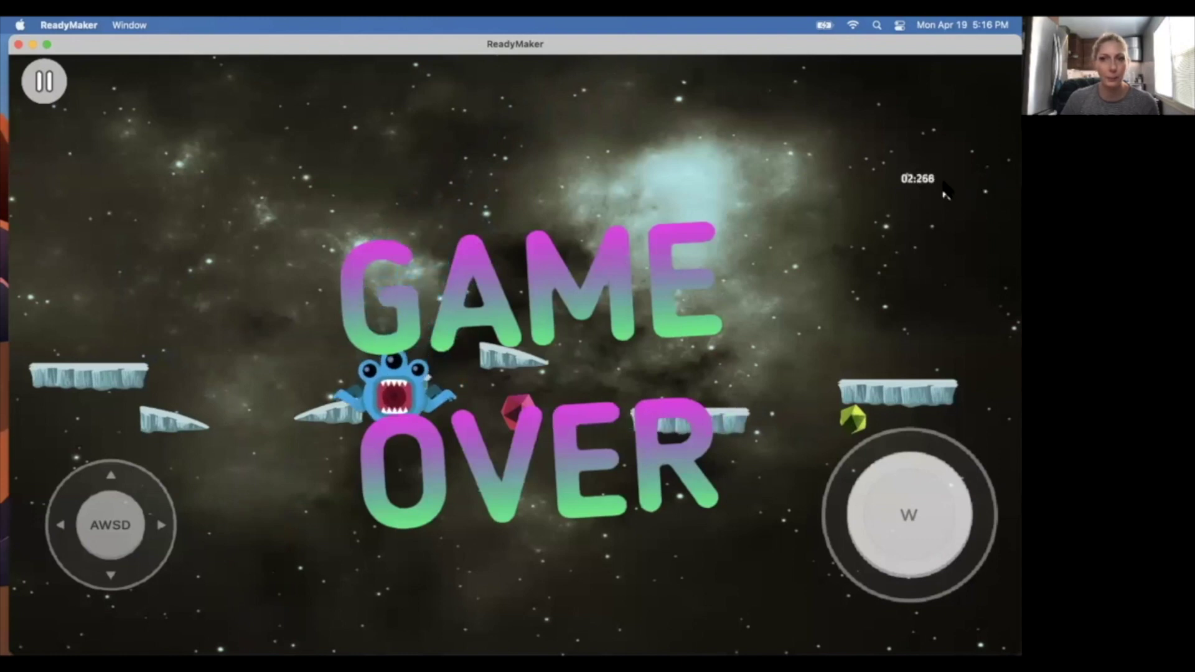
pyautogui.click(39, 88)
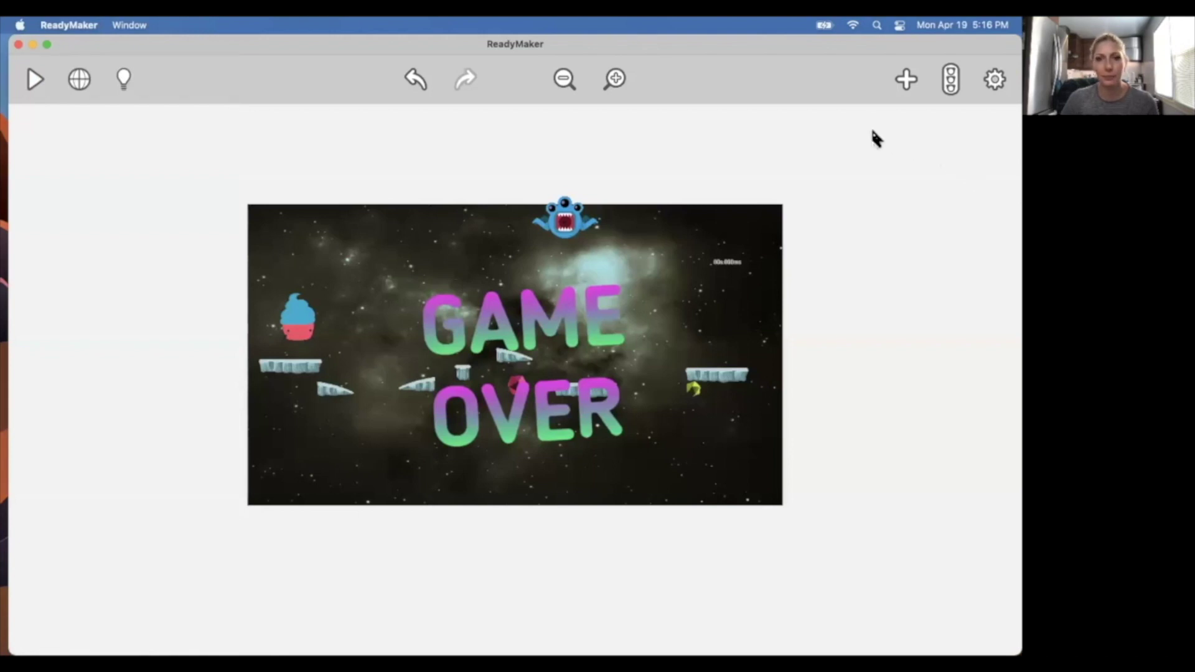
# - Move the Timer out above the scene's edge and set its Color and Color2 to 000000
pyautogui.click(729, 272)
pyautogui.moveTo(728, 246); pyautogui.dragTo(753, 156)
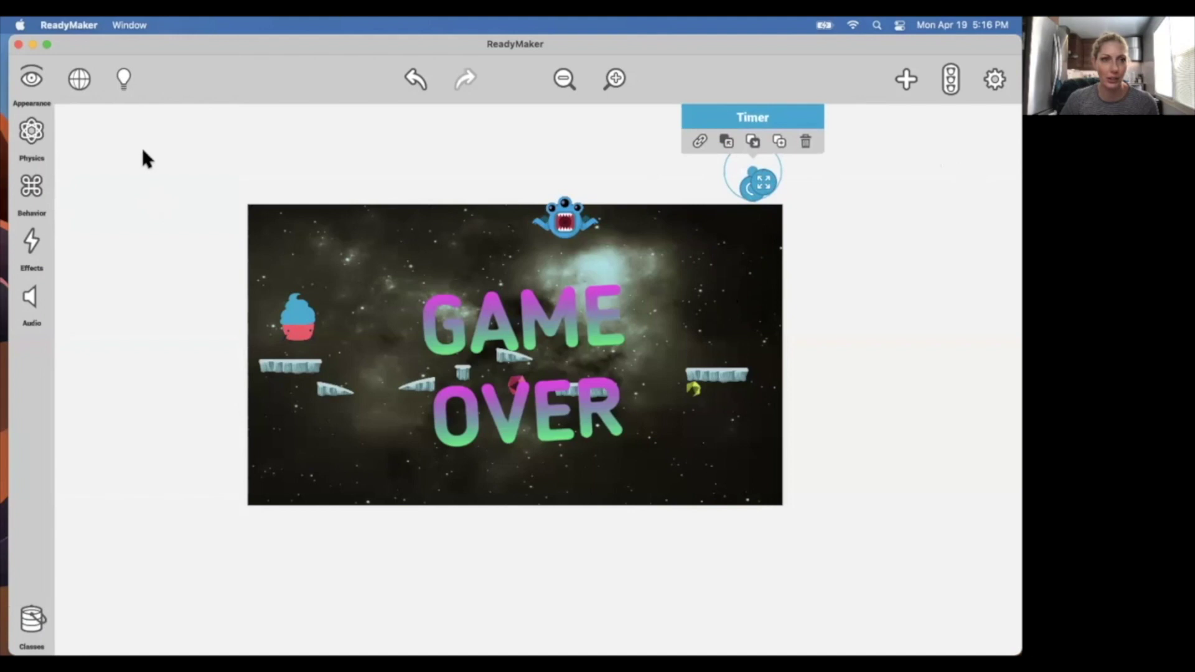
pyautogui.click(28, 84)
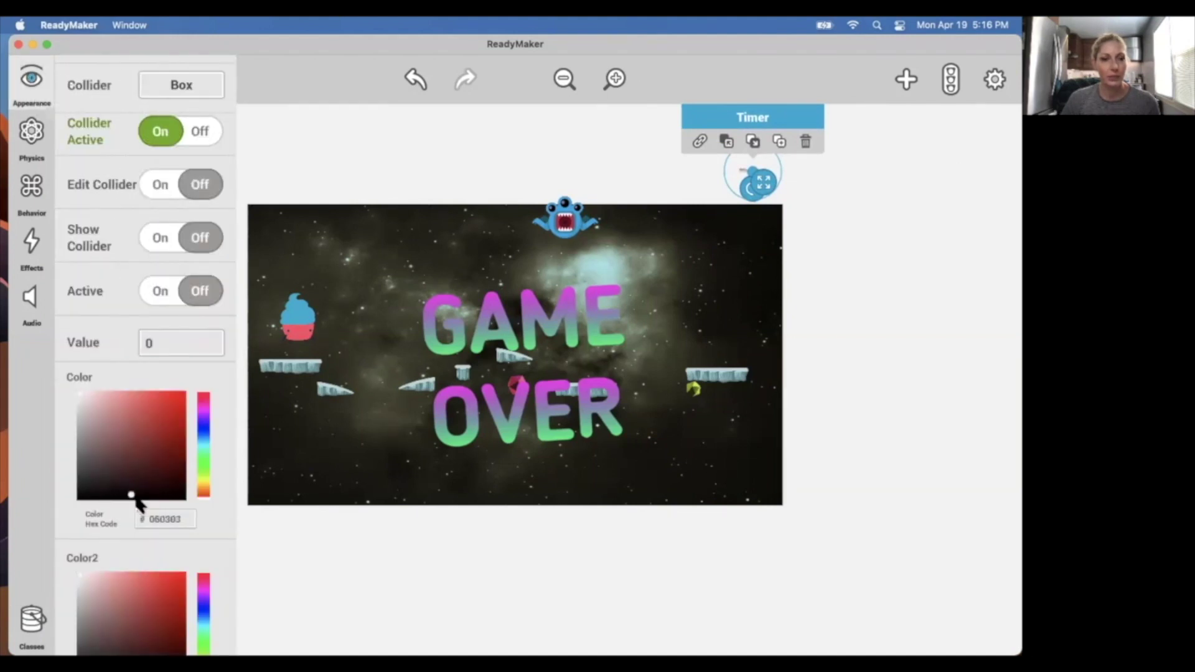
pyautogui.scroll(-3, 140, 495)
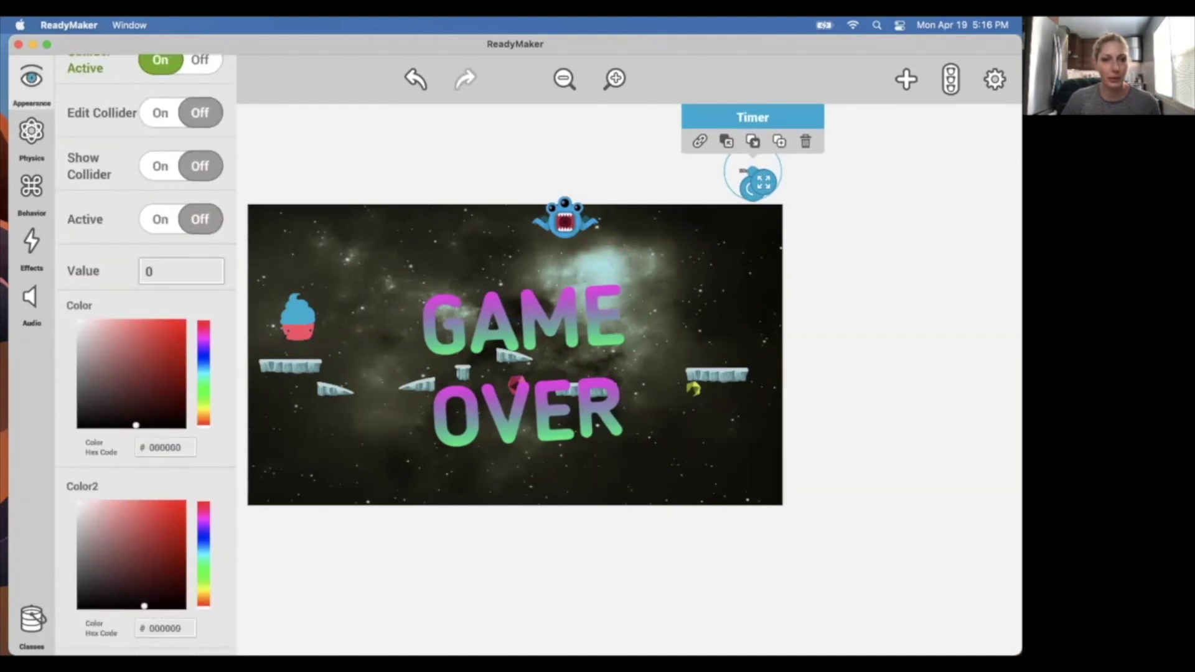
pyautogui.click(478, 575)
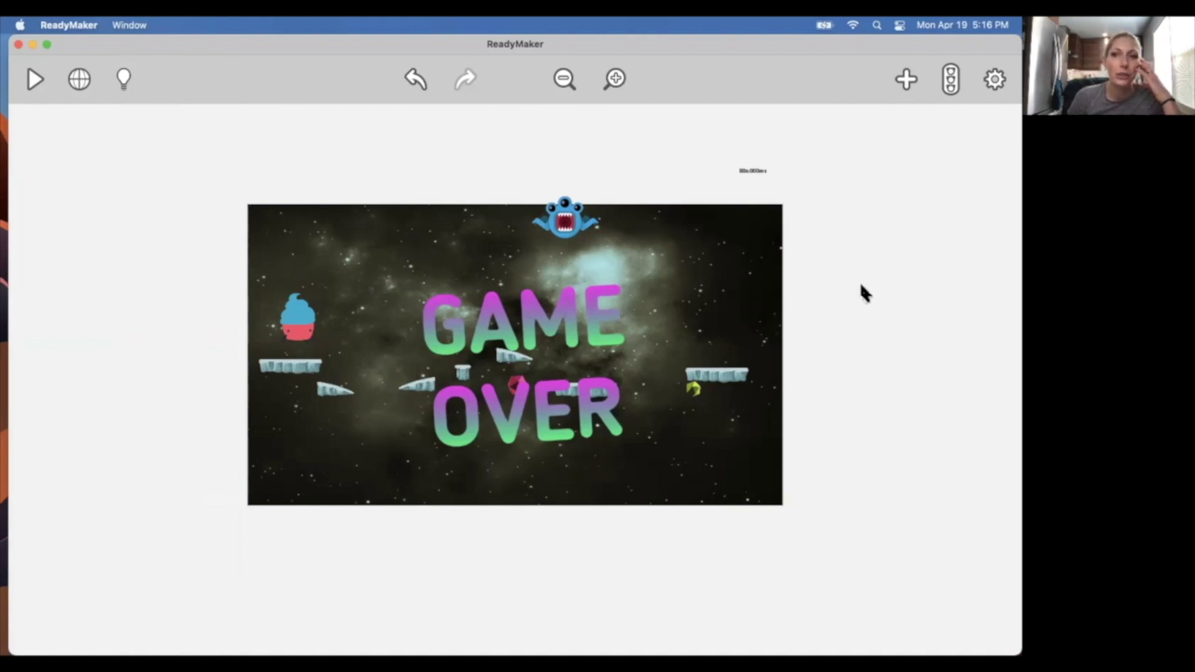
# - View the project settings, and examine the Bullet Movement behavior of the Ice Long 2 platform
pyautogui.click(994, 79)
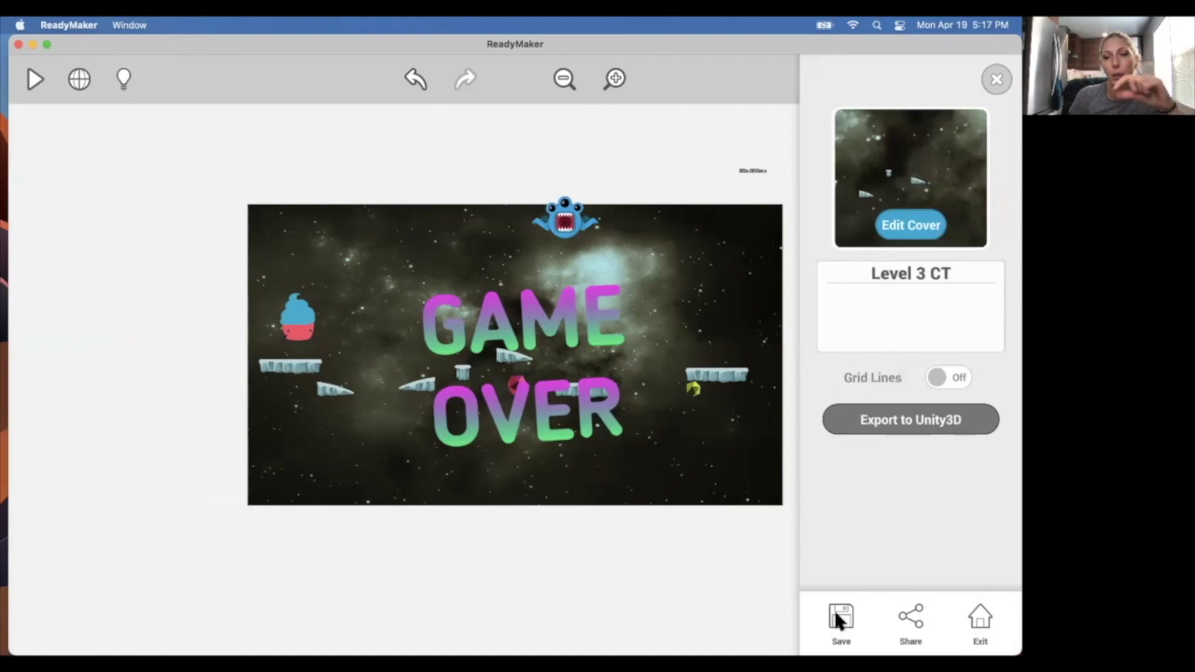
pyautogui.click(747, 615)
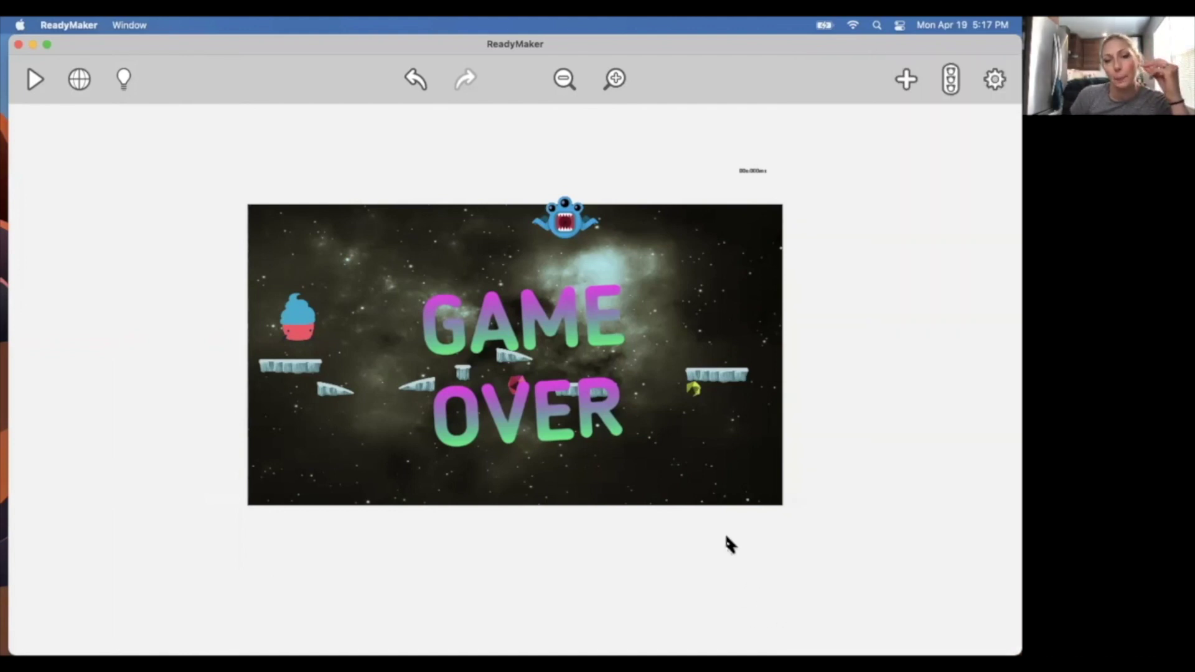
pyautogui.click(578, 393)
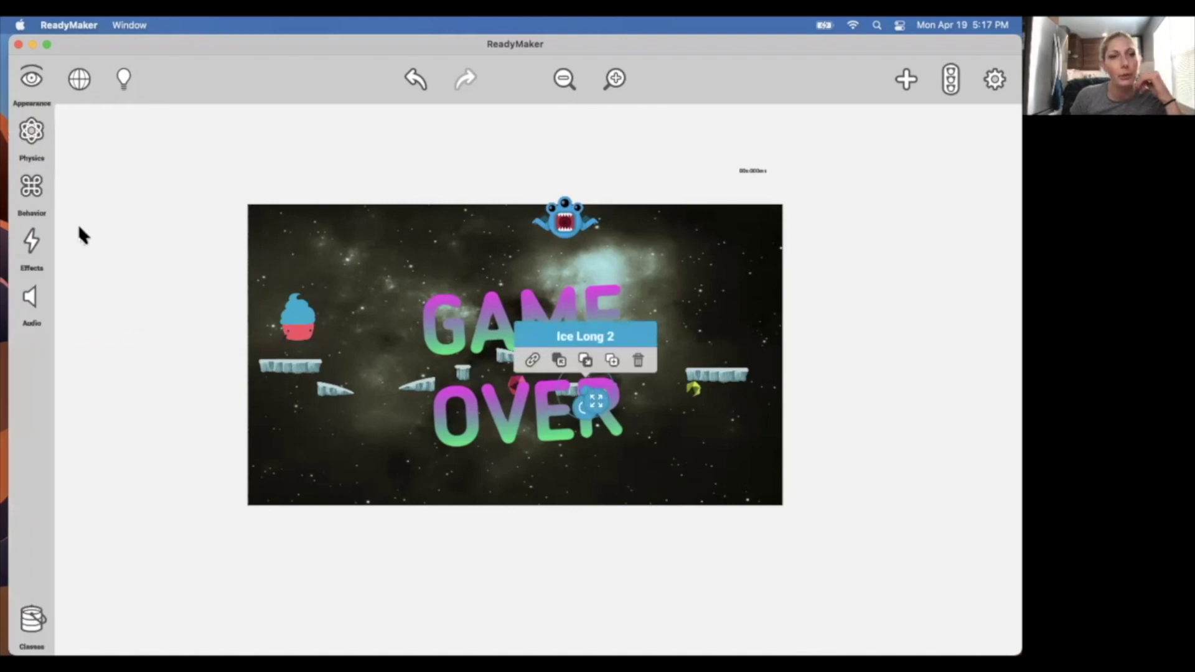
pyautogui.click(34, 187)
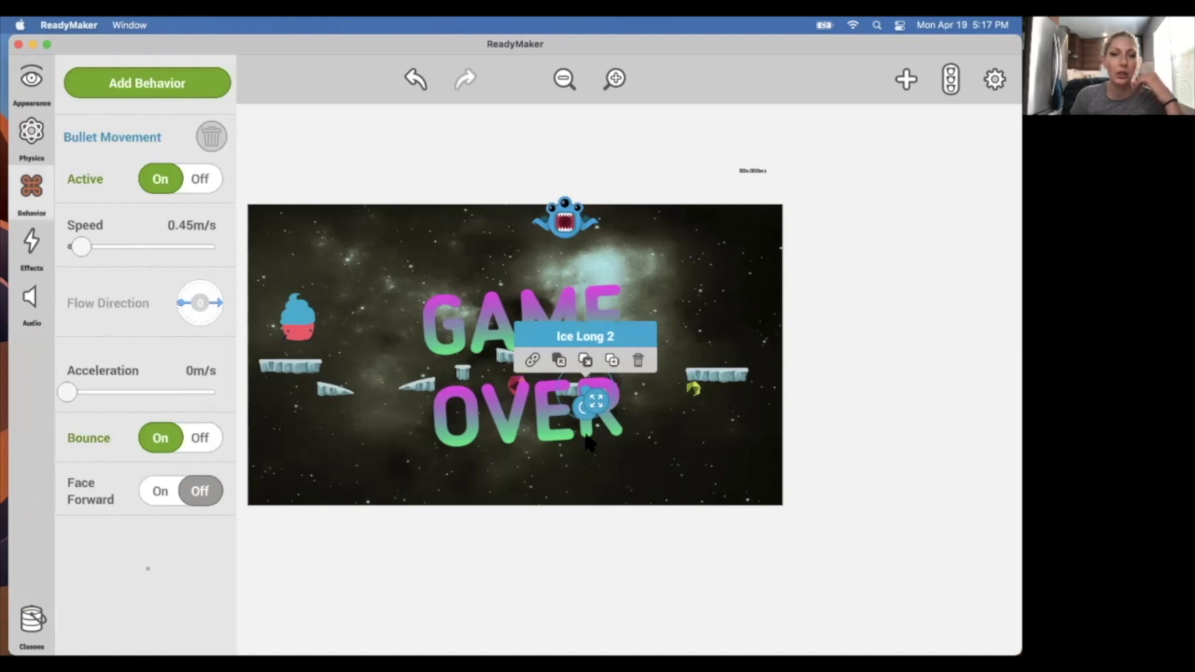
pyautogui.click(940, 170)
# - Review the conditions and actions of all three events and return to the scene
pyautogui.click(951, 79)
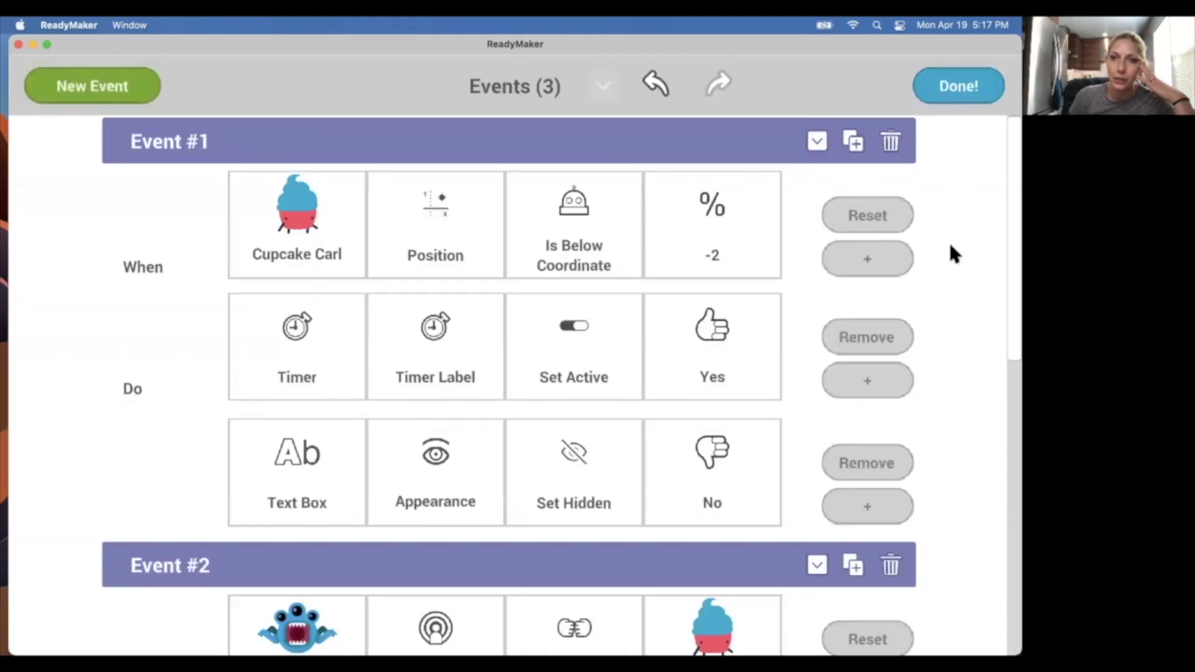
pyautogui.scroll(-2, 1007, 300)
pyautogui.moveTo(1007, 301); pyautogui.dragTo(1009, 448)
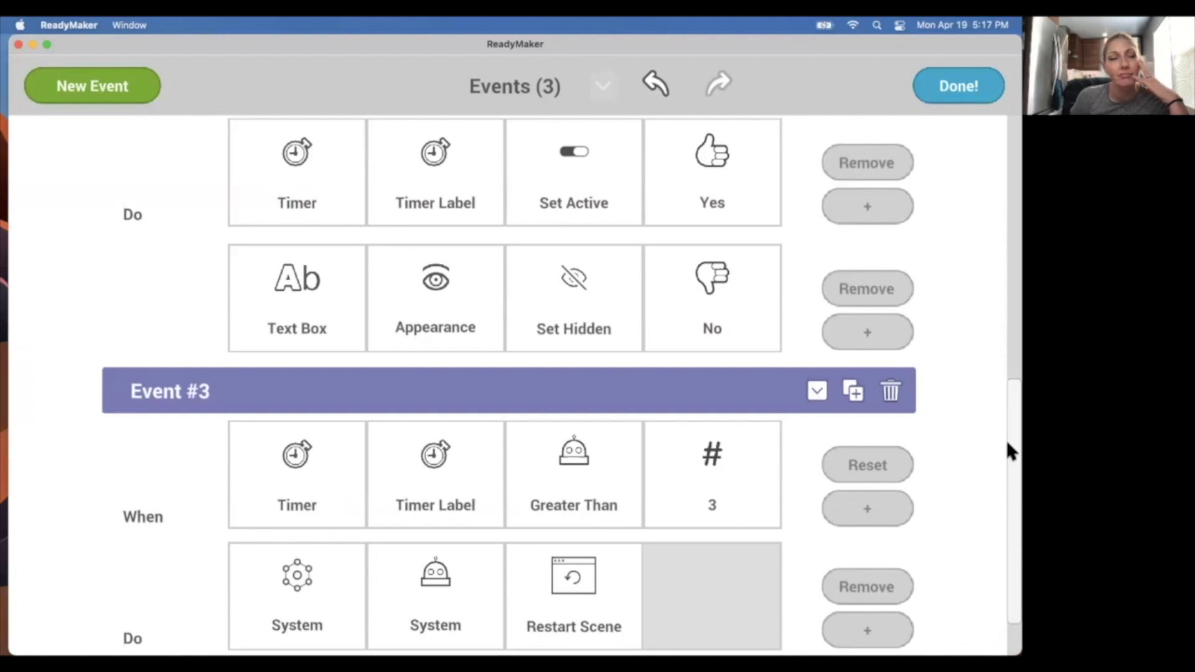
pyautogui.click(959, 93)
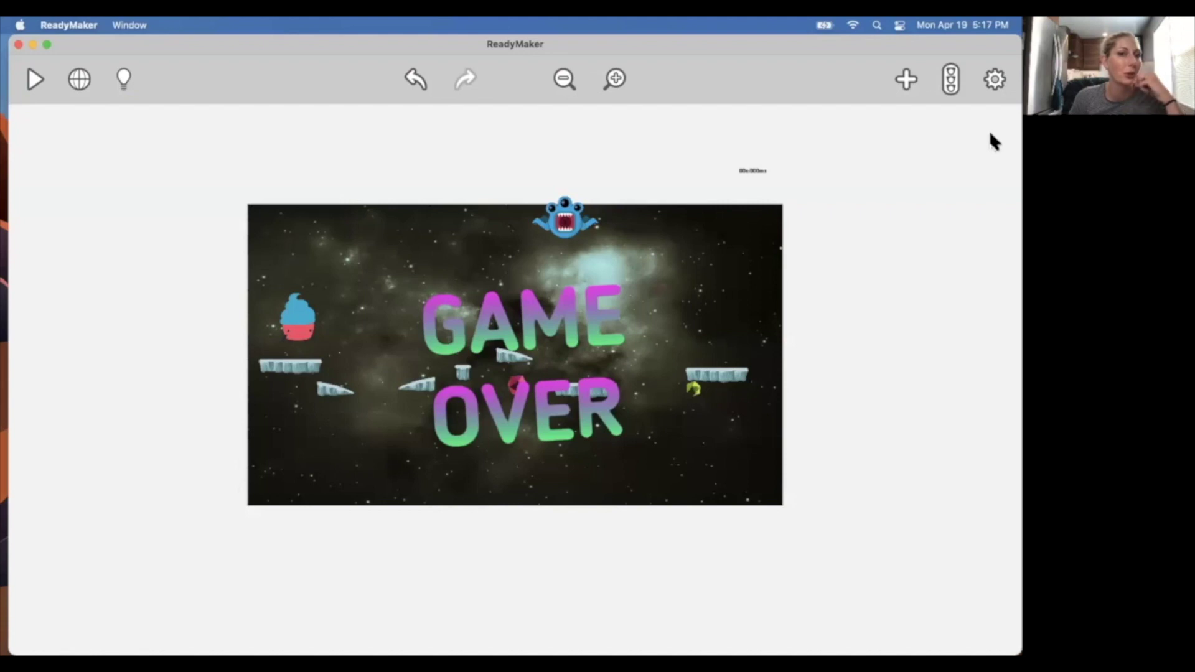
# - Open the project settings for Level 3 CT
pyautogui.click(995, 77)
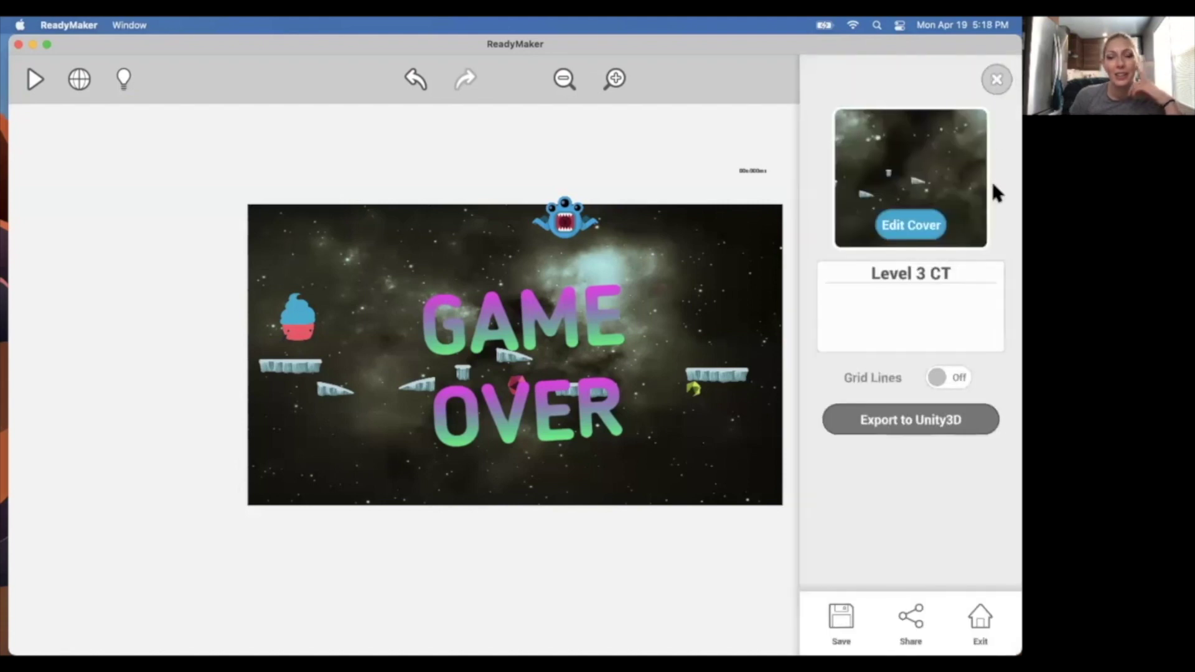